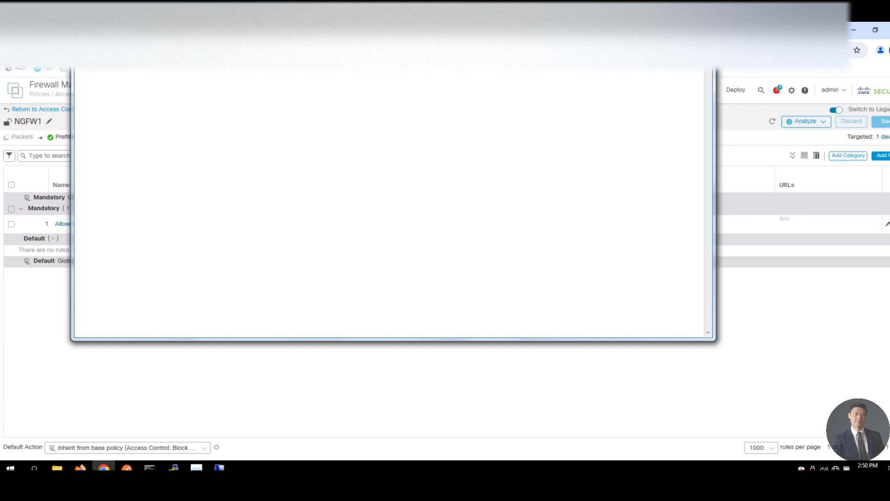
Open the Network Discovery policy from the NGFW1 access control policy
click(702, 29)
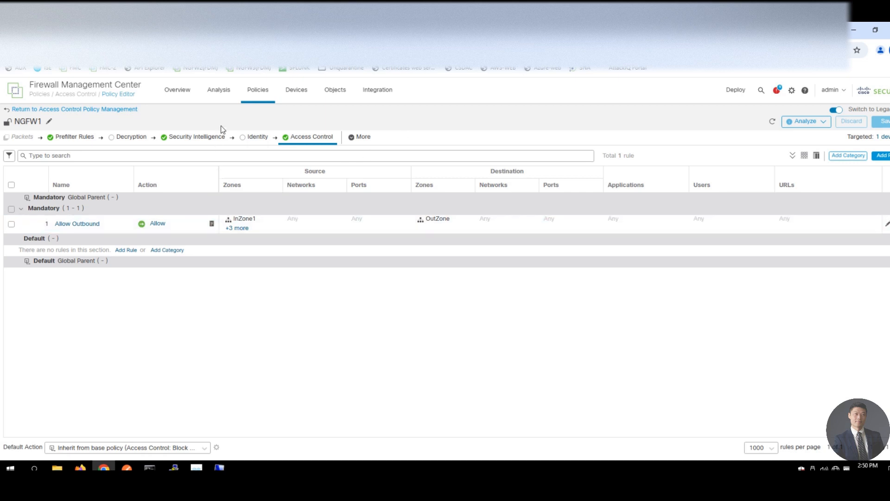
click(259, 92)
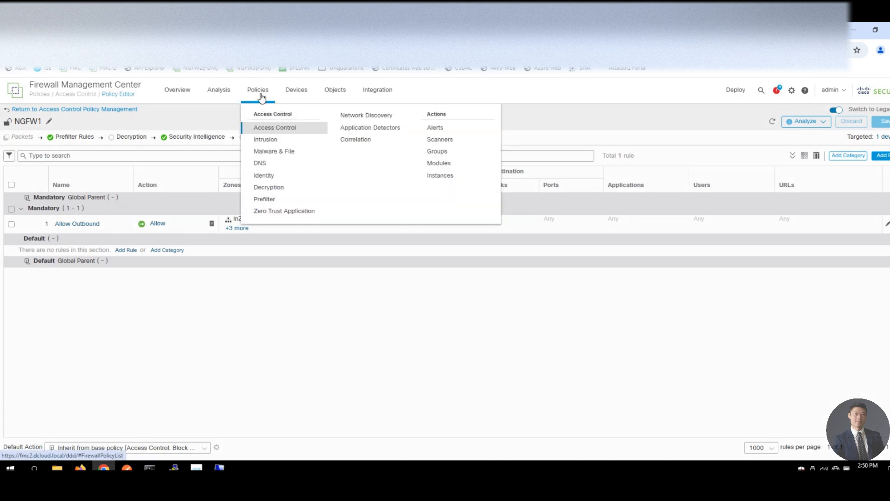
click(279, 127)
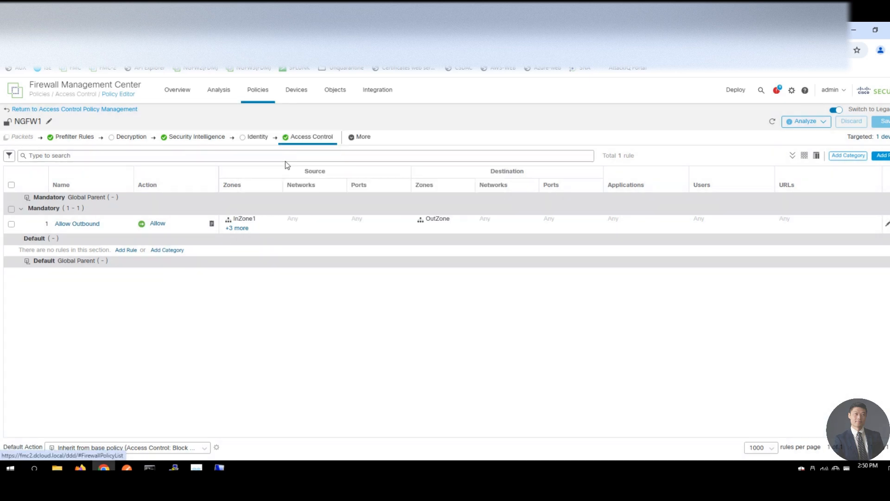
click(258, 90)
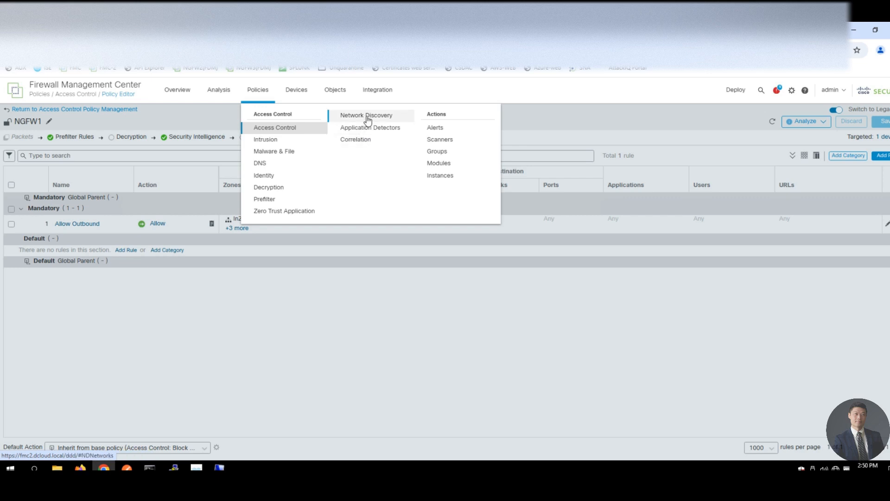
click(367, 117)
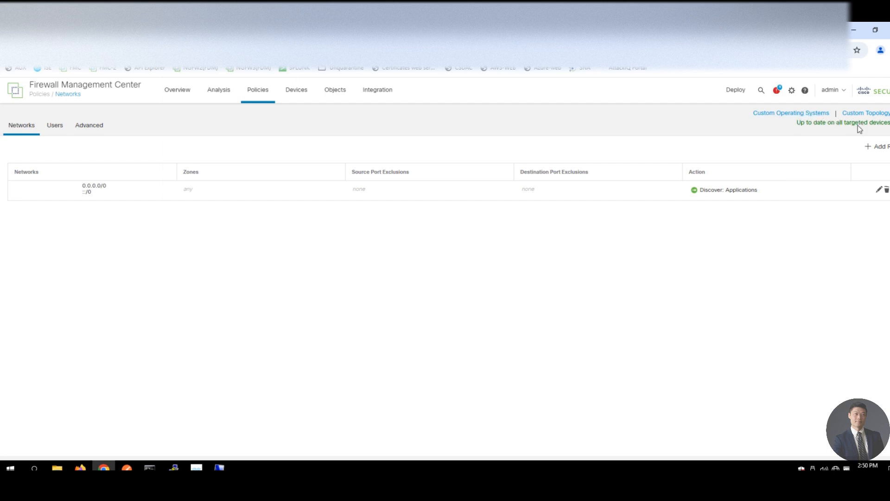
Start a new Discover rule and add the IPv4-Private-All-RFC1918 and Branch-LAN networks, accepting the public network warning
click(876, 146)
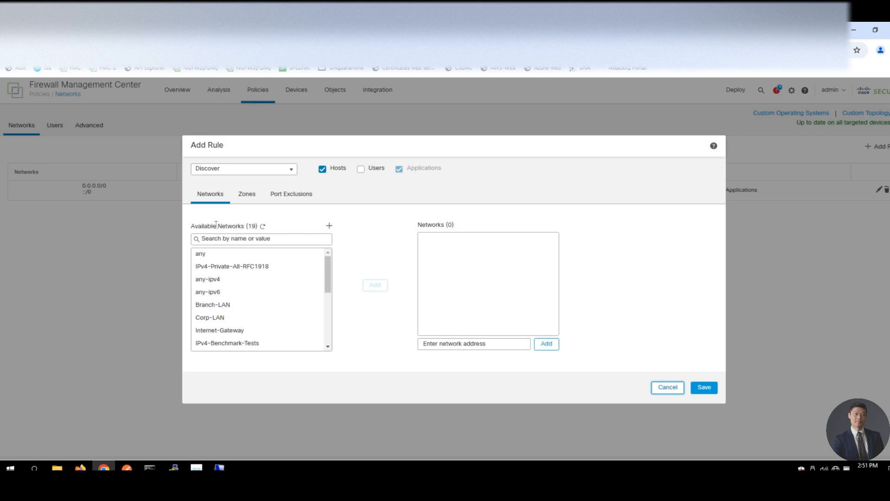
click(252, 266)
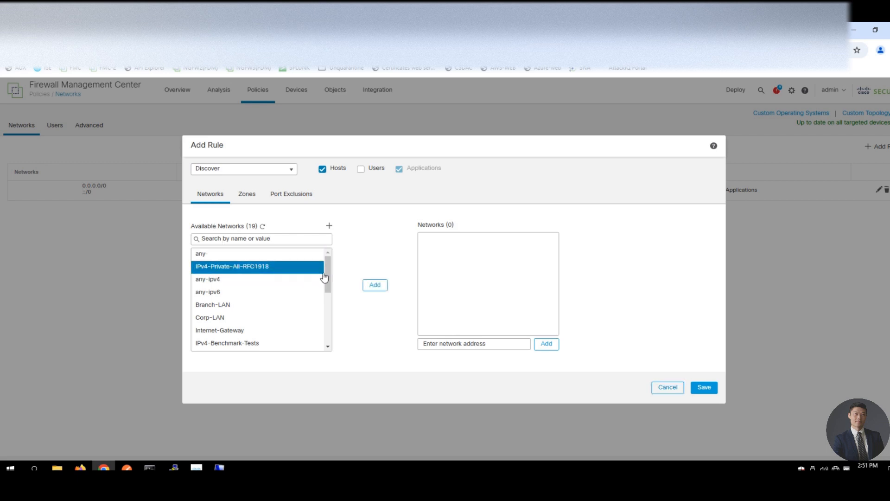
click(371, 285)
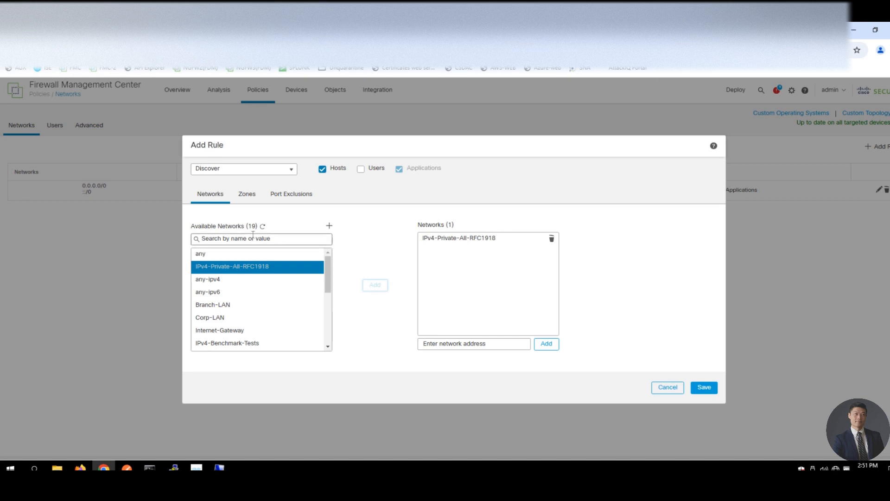
click(242, 306)
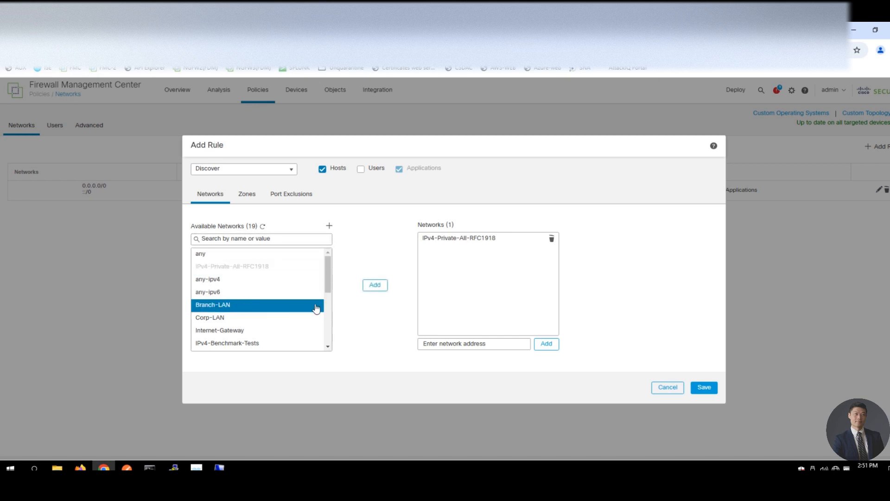
click(373, 286)
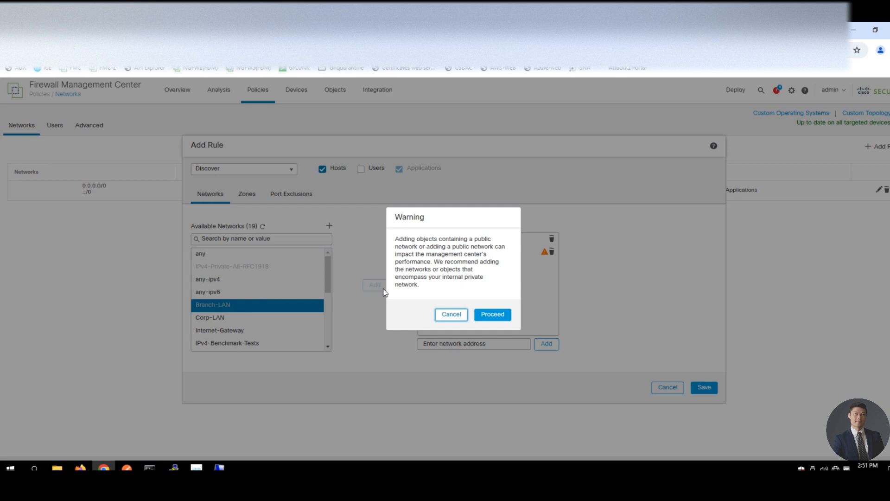
click(492, 318)
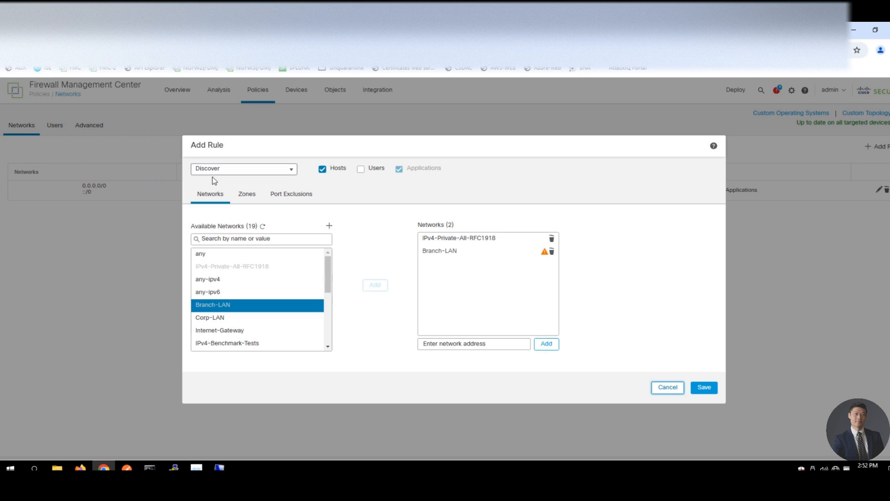
Enable user discovery in the new rule and save the rule
click(361, 172)
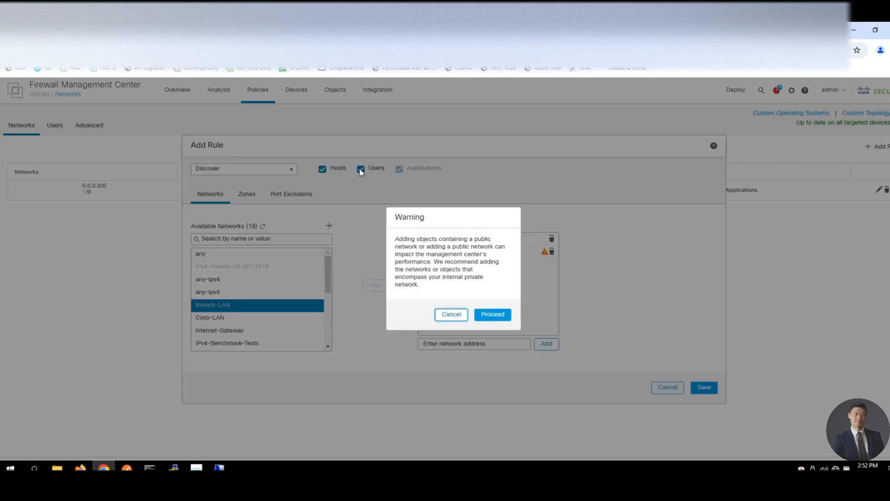
click(503, 314)
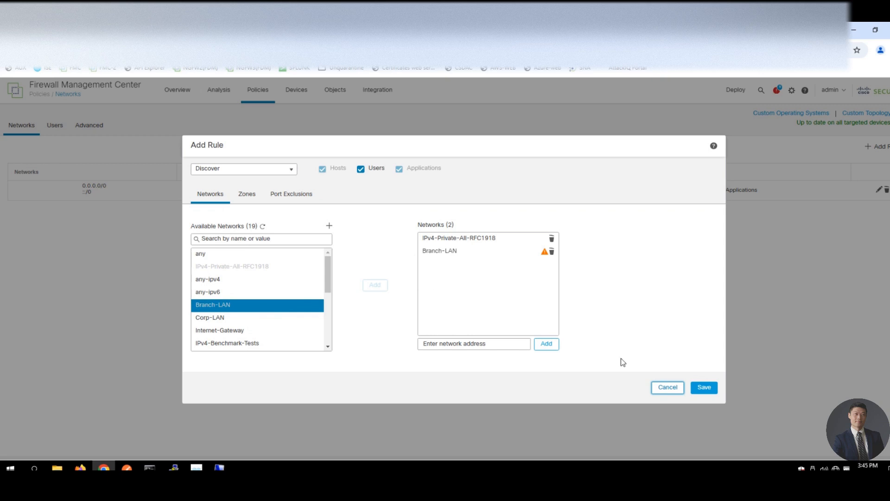
click(705, 388)
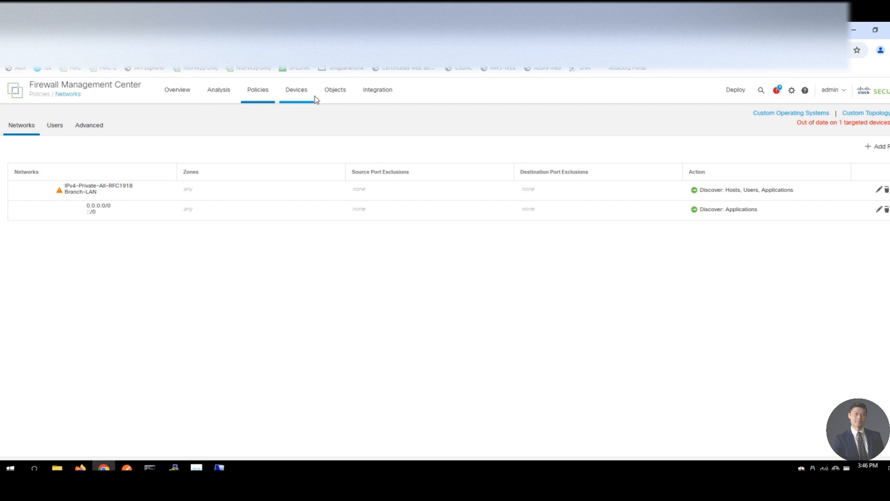
Check the hosts in the network map and deploy the pending changes to all devices
mouse_move(213, 95)
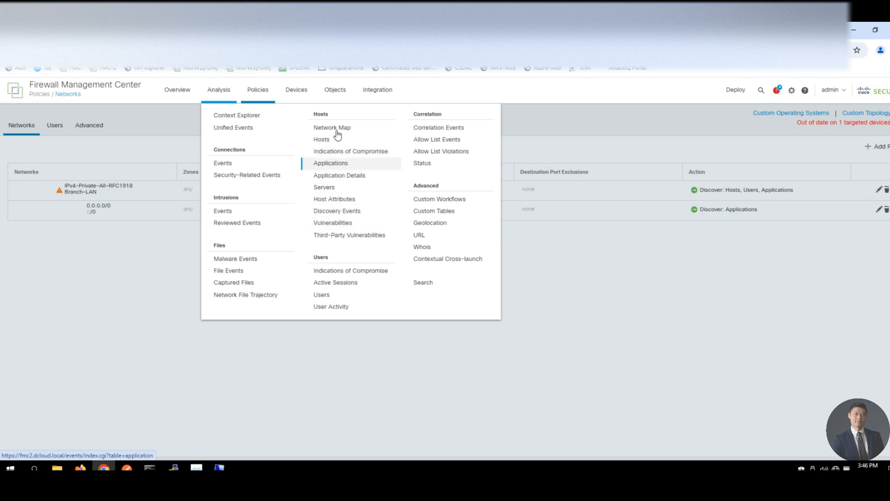
click(337, 130)
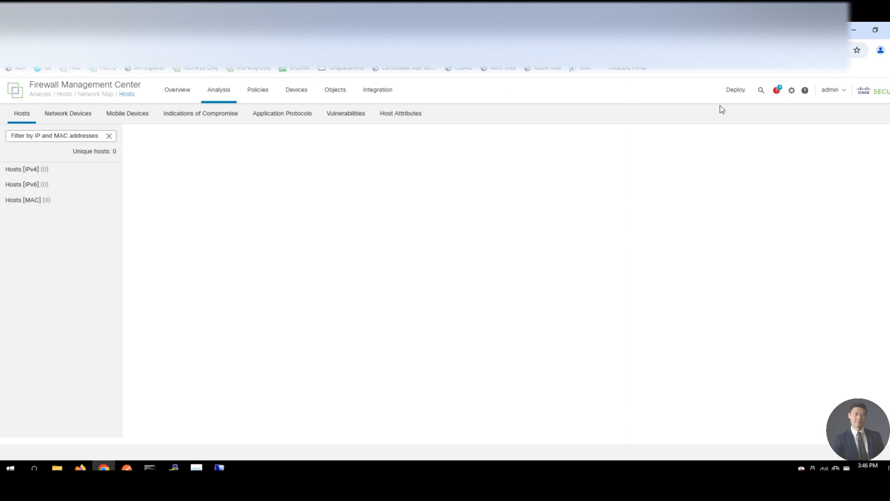
click(735, 91)
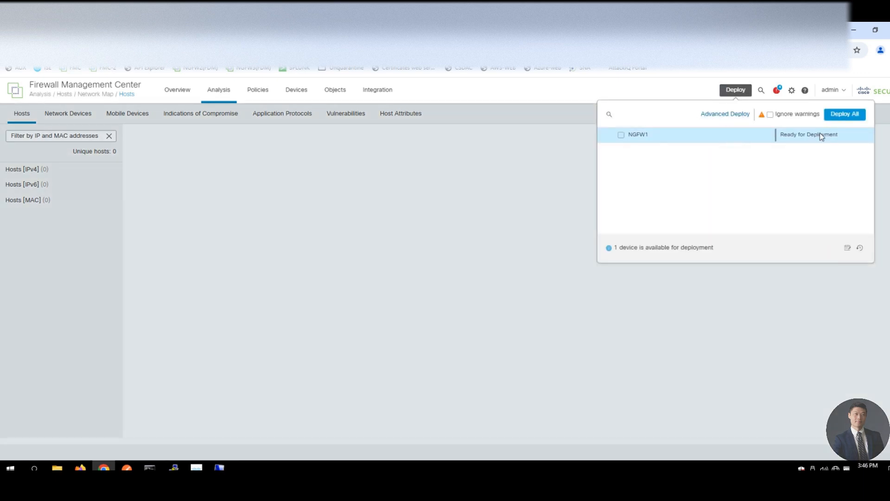
click(845, 116)
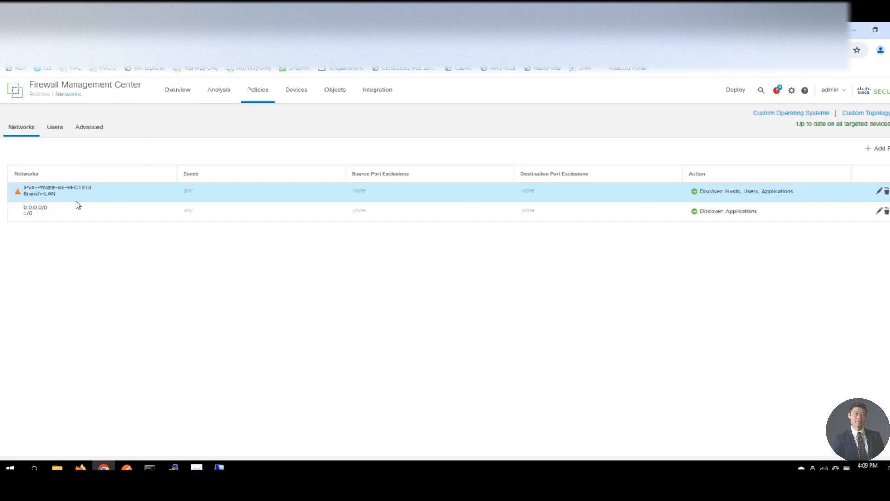
Add the Corp-LAN network to the discovery rule for hosts, users and applications, save it and deploy the change to all devices
click(878, 192)
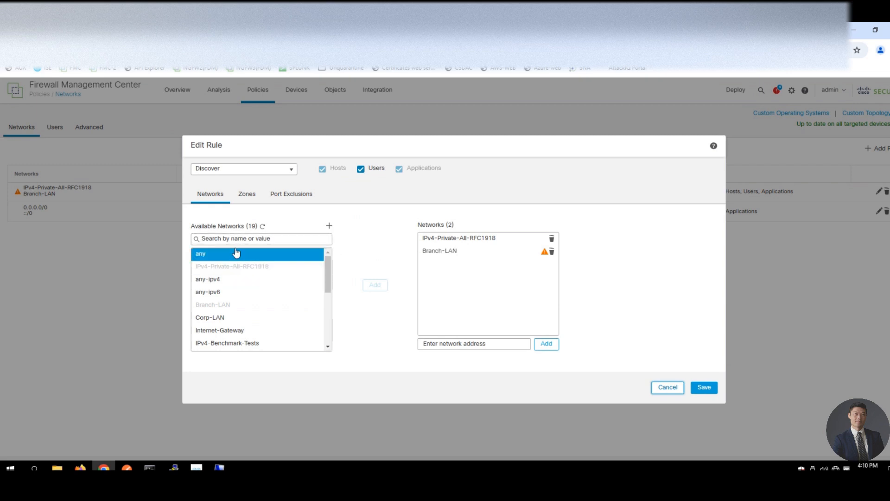
click(241, 317)
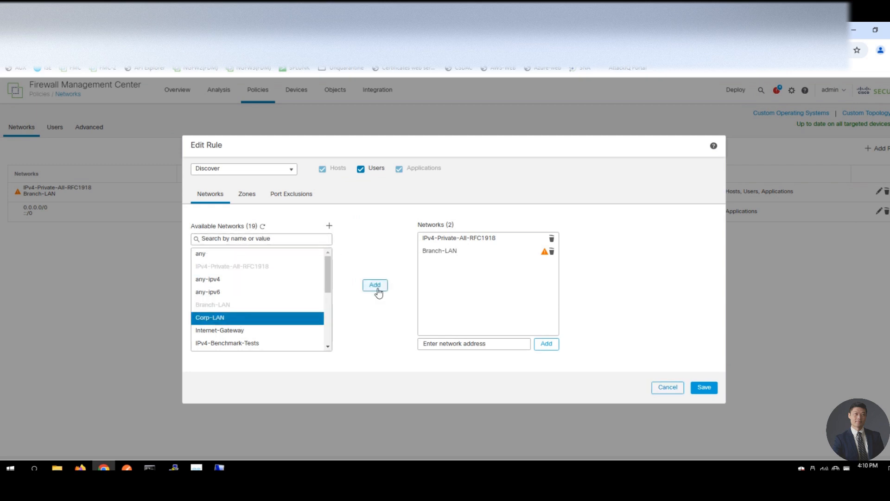
click(377, 288)
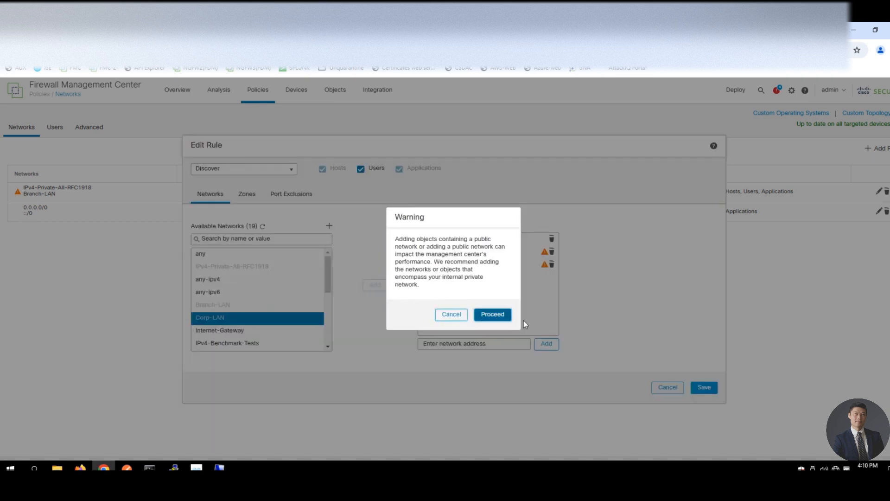
click(510, 316)
click(703, 388)
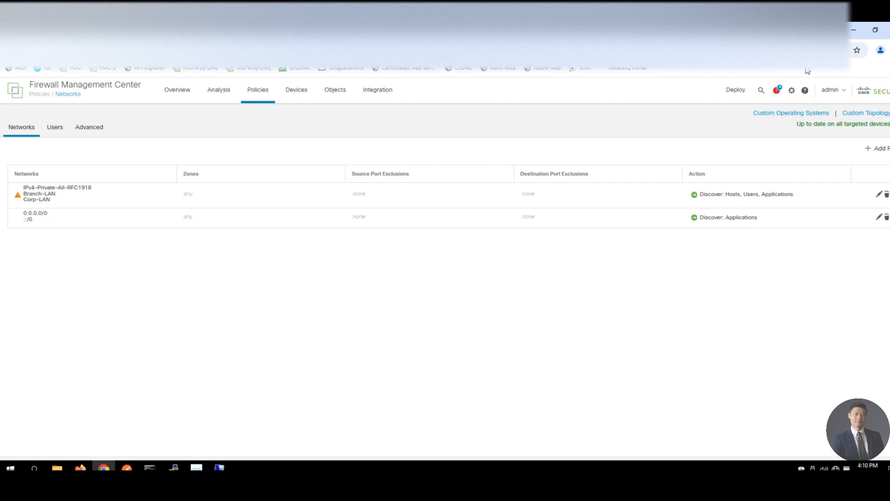
click(735, 91)
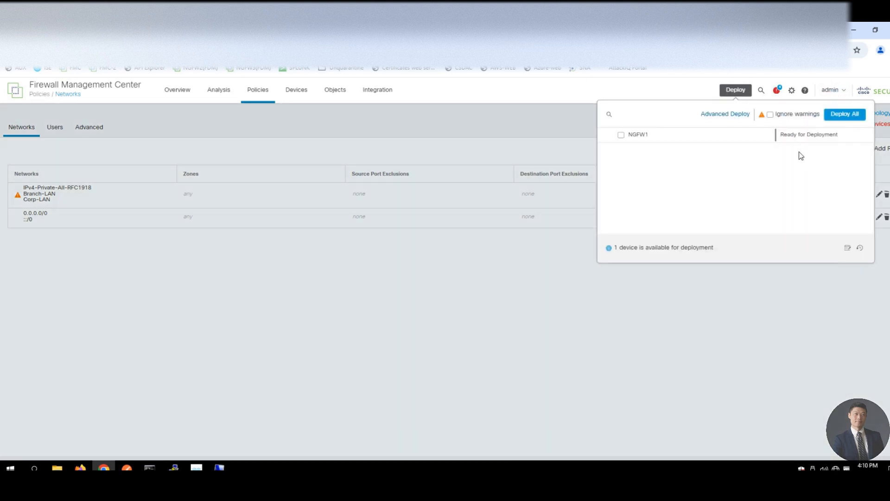
click(845, 114)
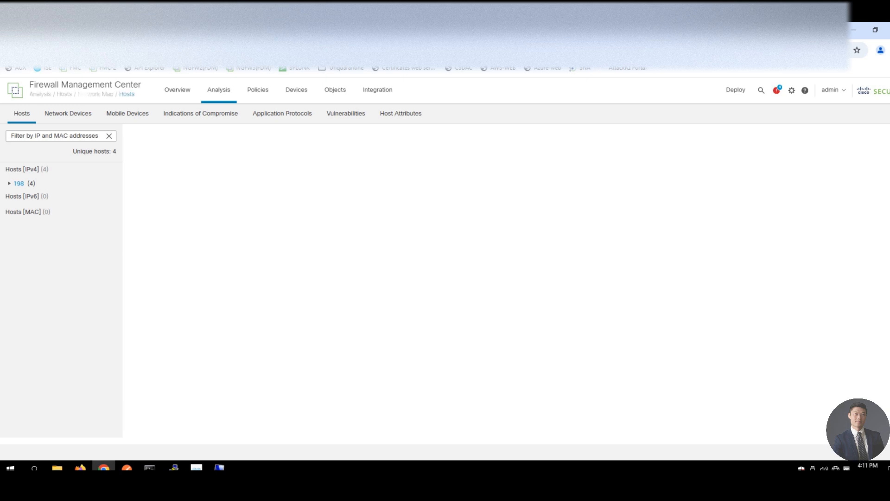
Refresh the network map, expand the 198 IPv4 hosts and open the host profile of 198.19.10.37
key(F5)
click(9, 184)
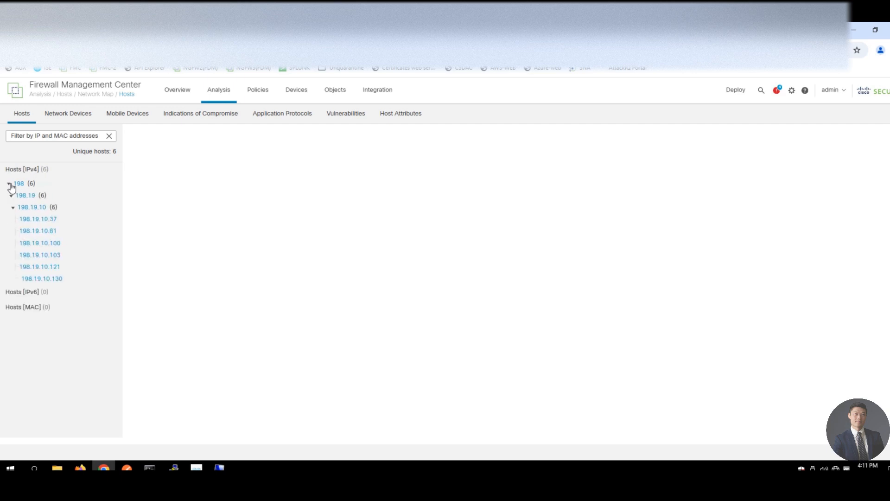
click(31, 223)
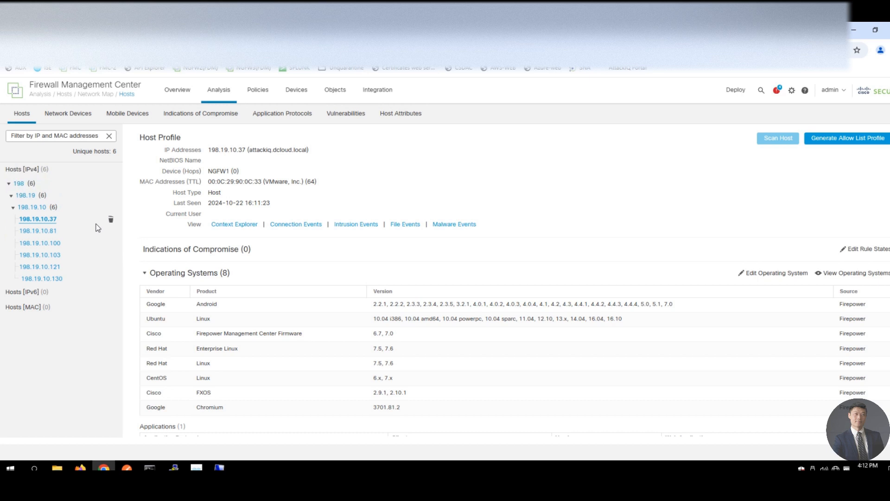
click(355, 484)
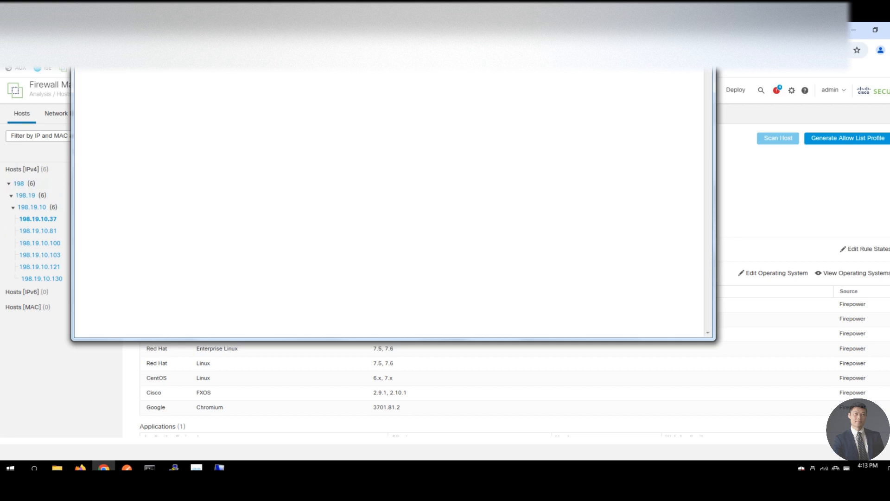
click(261, 31)
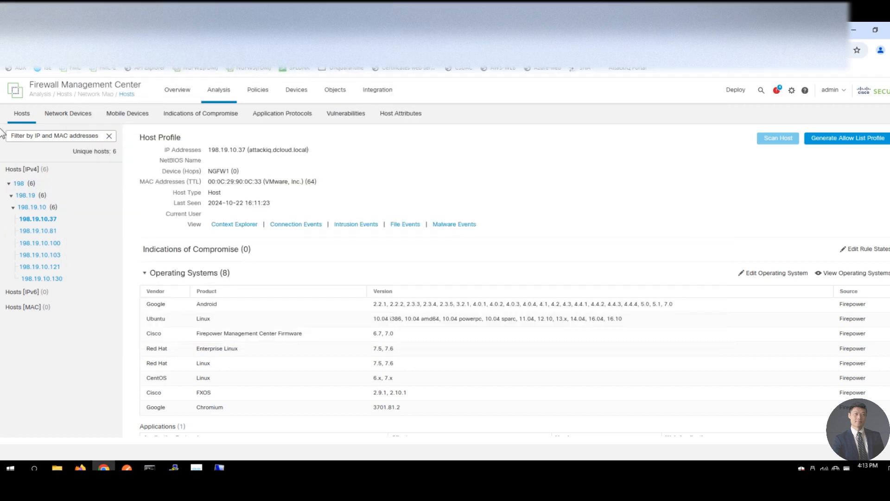
Create a new malware and file policy named "Blcok Malware"
click(257, 92)
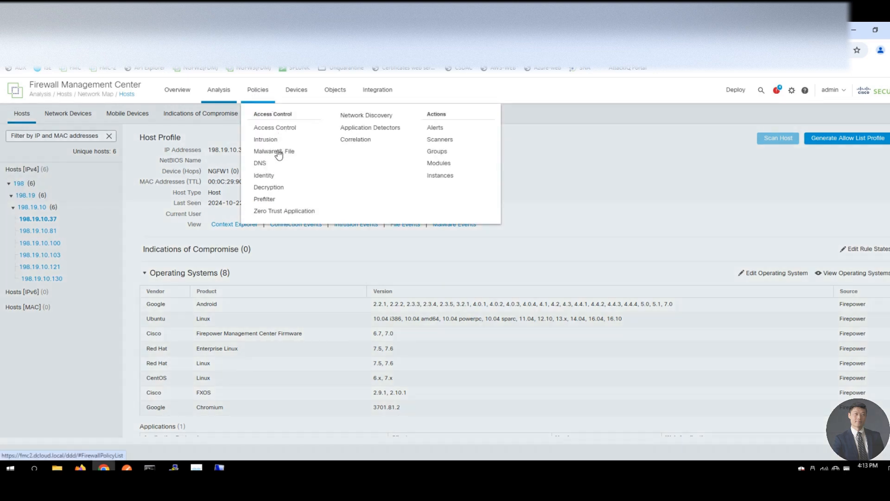
click(277, 152)
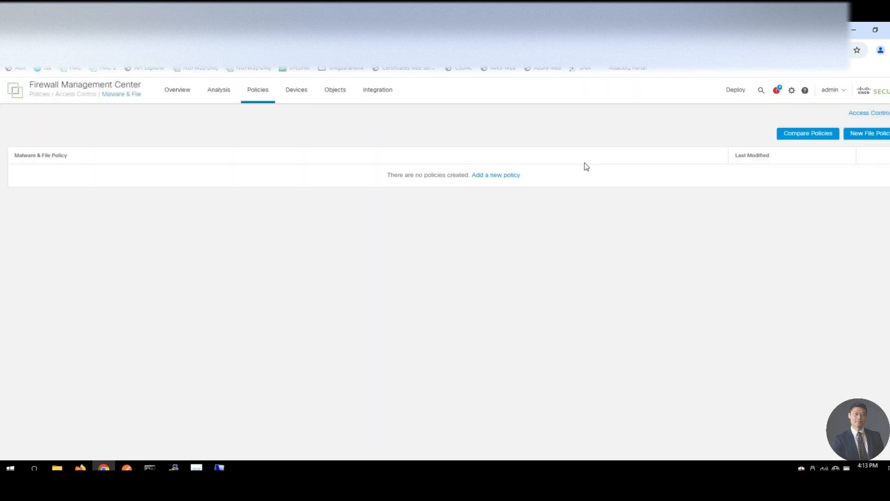
click(862, 136)
click(856, 140)
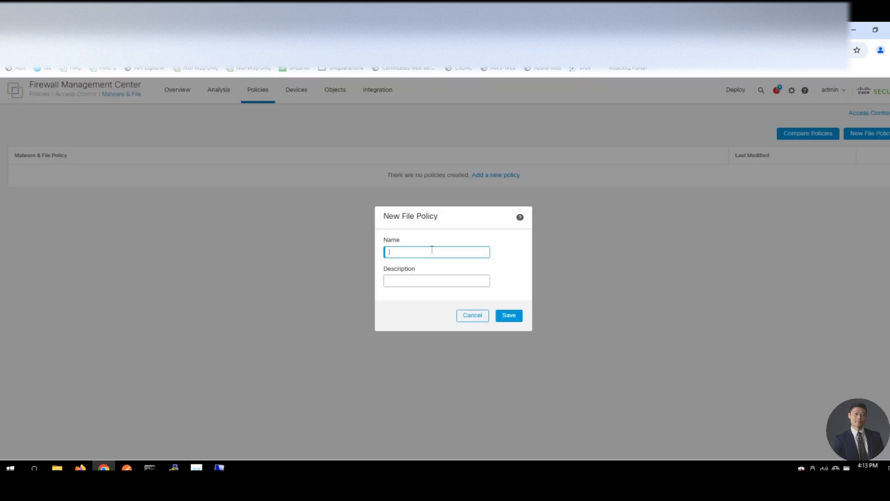
text(Blcok Malware)
click(509, 316)
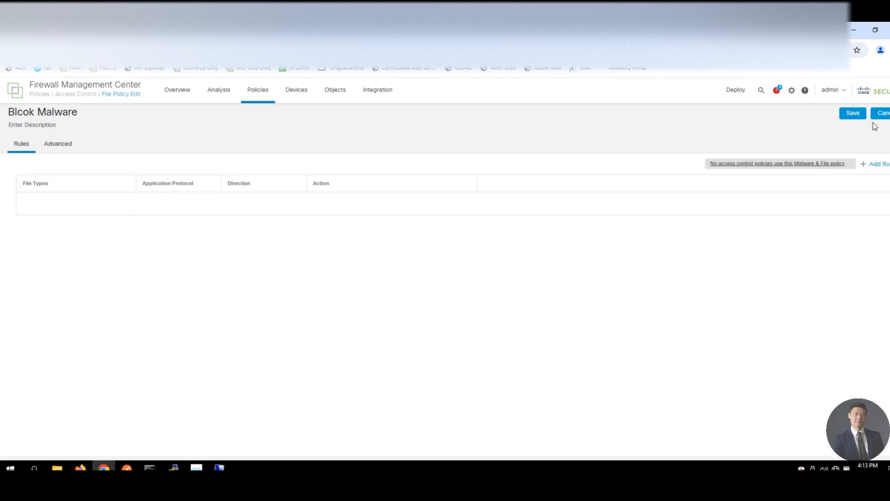
Add a file rule with the Block Malware action and enable Spero Analysis for MSEXE, Dynamic Analysis, Capacity Handling and Local Malware Analysis
click(874, 163)
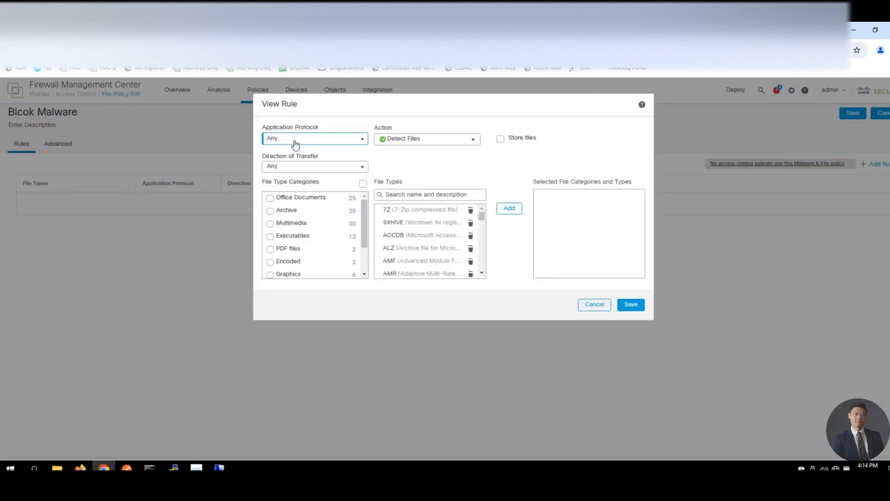
click(423, 140)
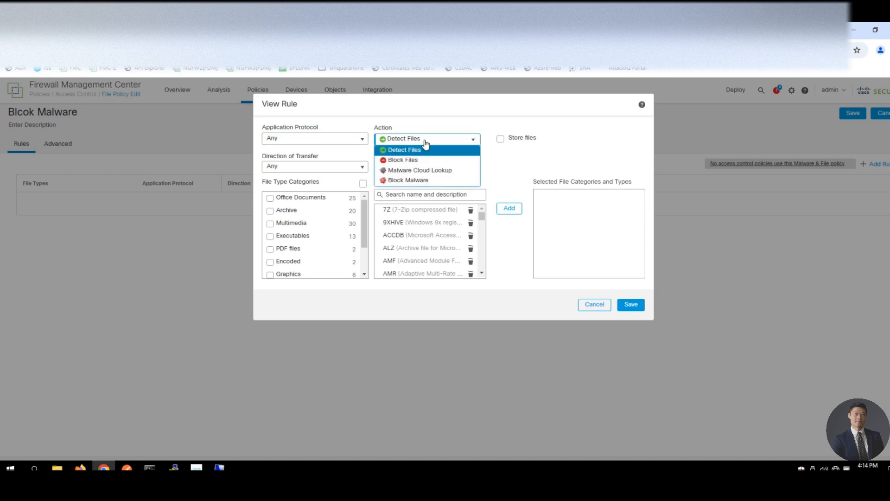
click(419, 181)
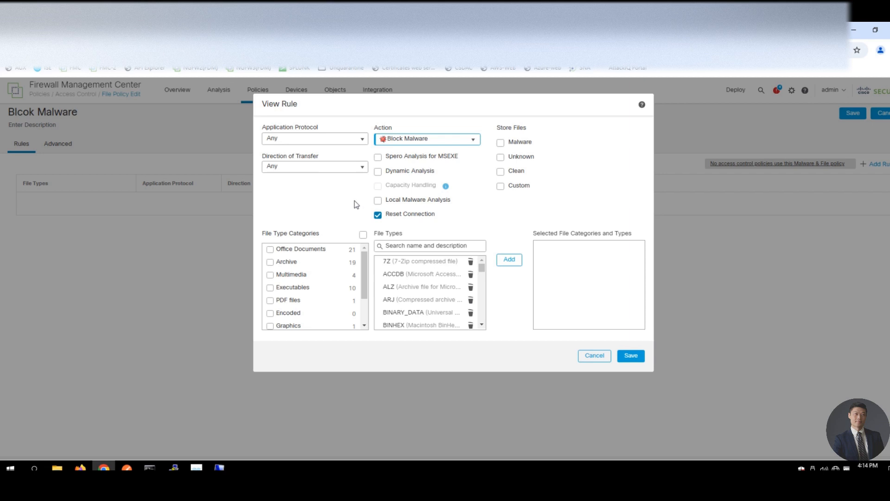
click(378, 160)
click(378, 159)
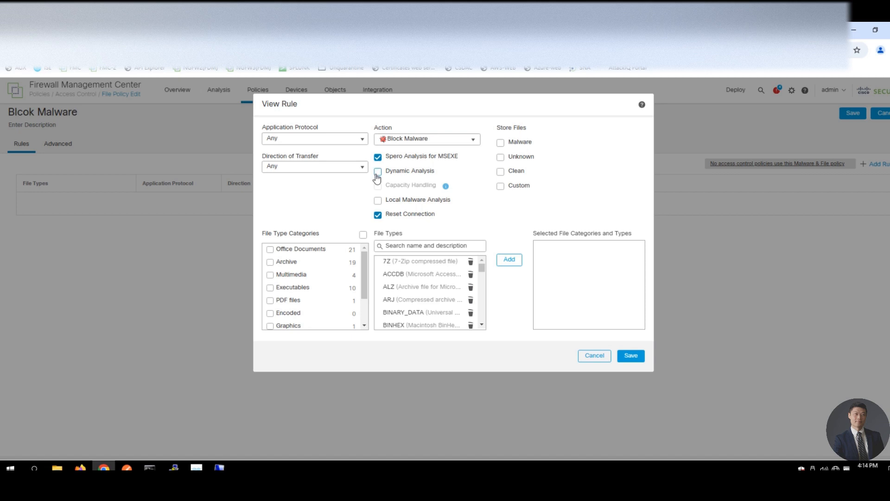
click(378, 173)
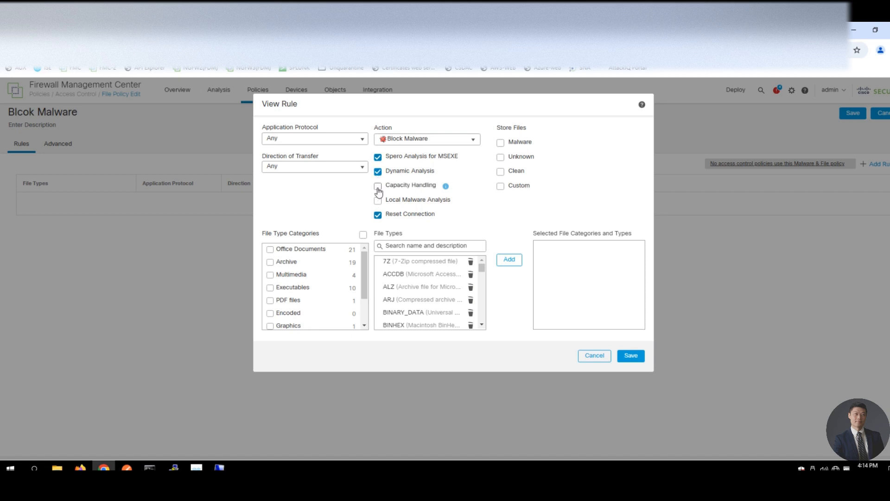
click(378, 188)
click(378, 200)
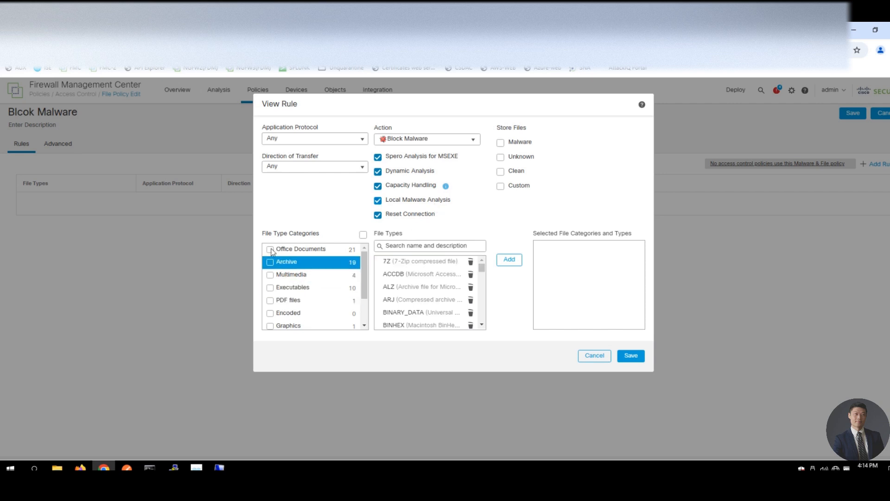
Include all types from every file type category in the Block Malware rule and save the rule
click(363, 236)
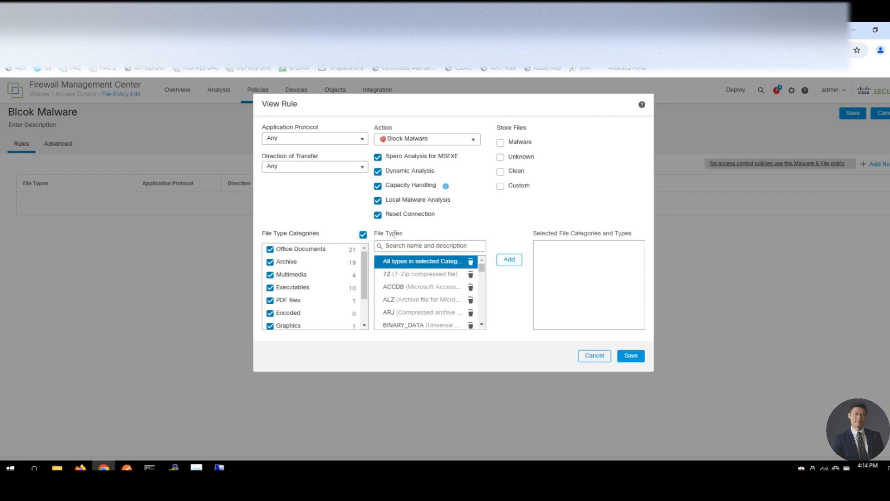
click(510, 260)
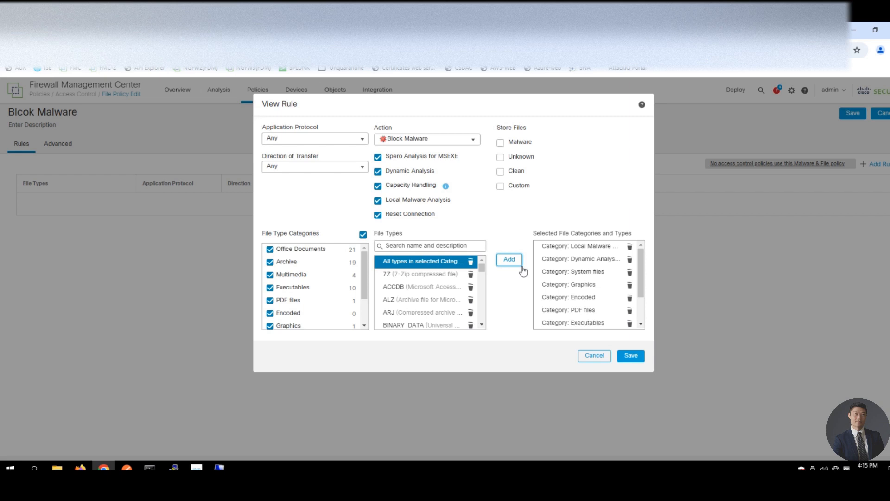
click(632, 357)
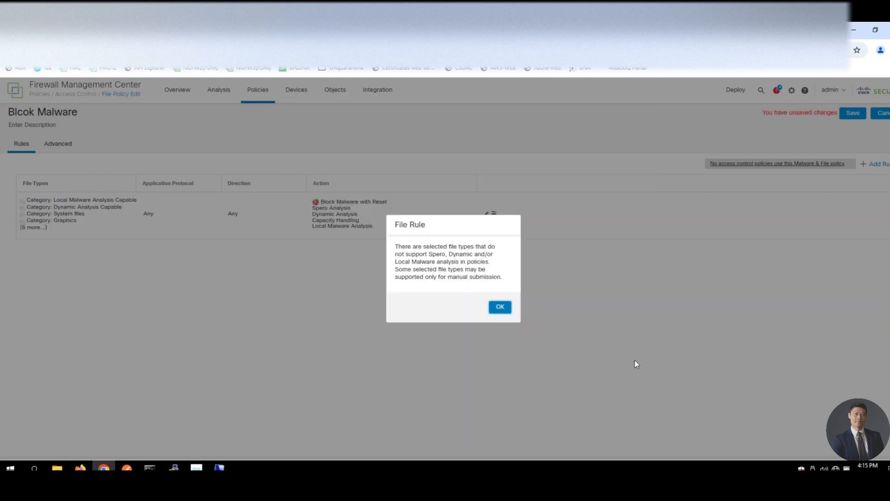
click(505, 312)
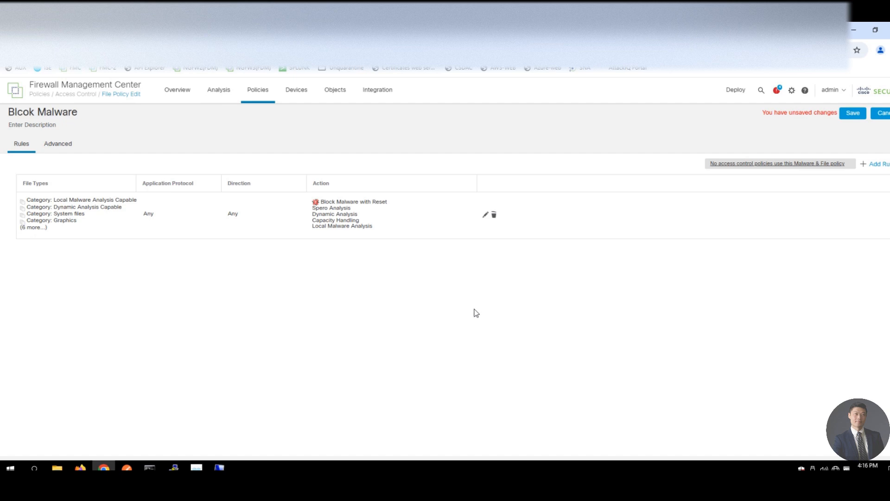
Start a second file rule for HTTP downloads with the Block Files action
click(876, 164)
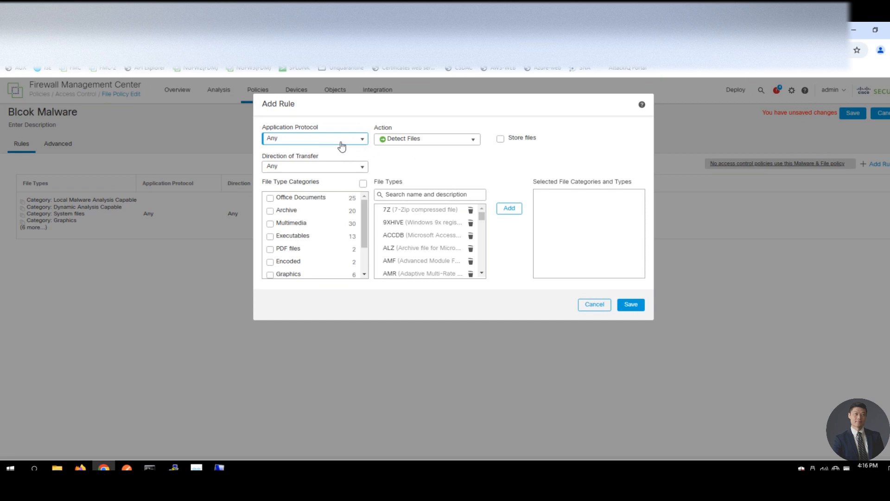
click(342, 141)
click(302, 163)
click(320, 168)
click(288, 198)
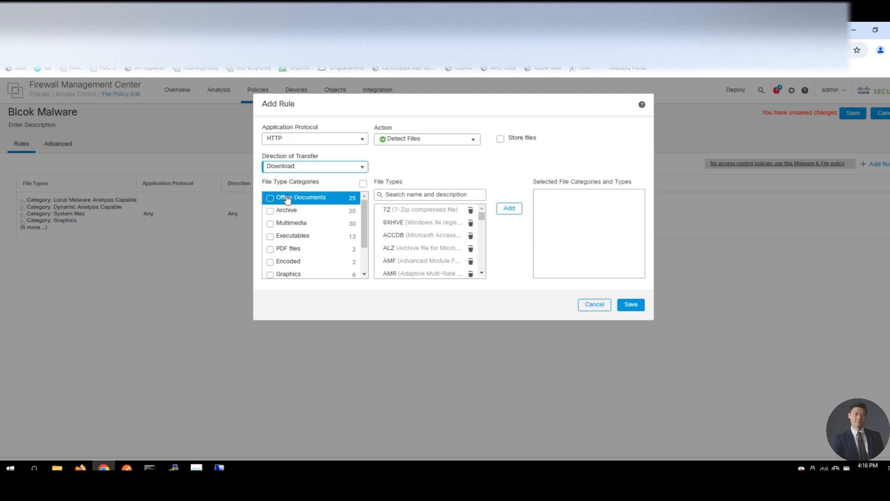
click(433, 139)
click(414, 160)
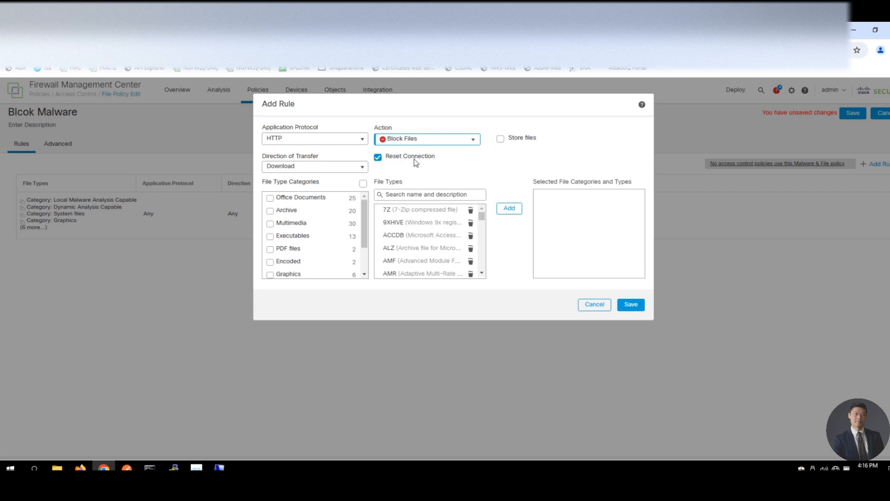
Add the MSEXE file type from the Executables category to the Block Files rule and save the rule
click(293, 210)
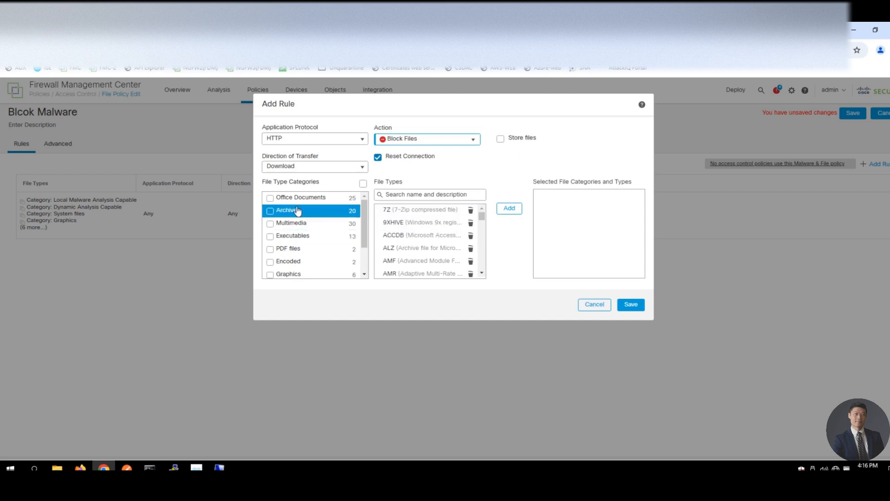
scroll(331, 236, down, 1)
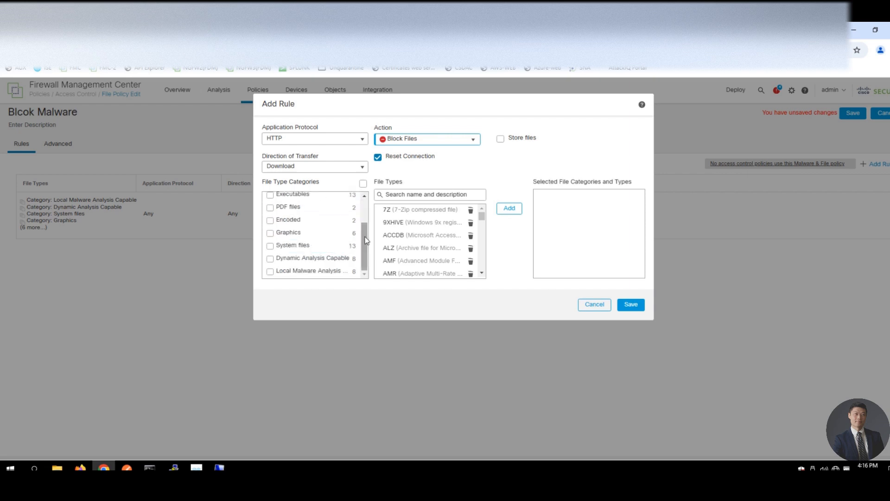
drag(364, 234, 364, 228)
click(269, 203)
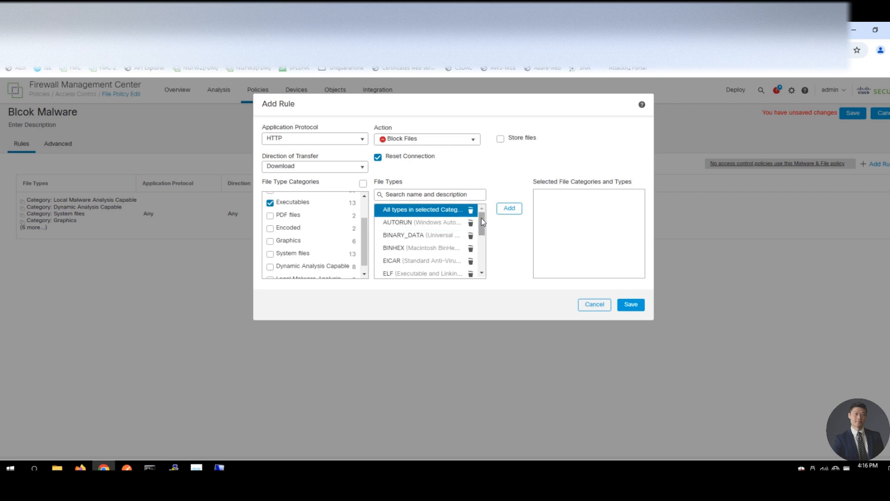
drag(481, 217, 473, 239)
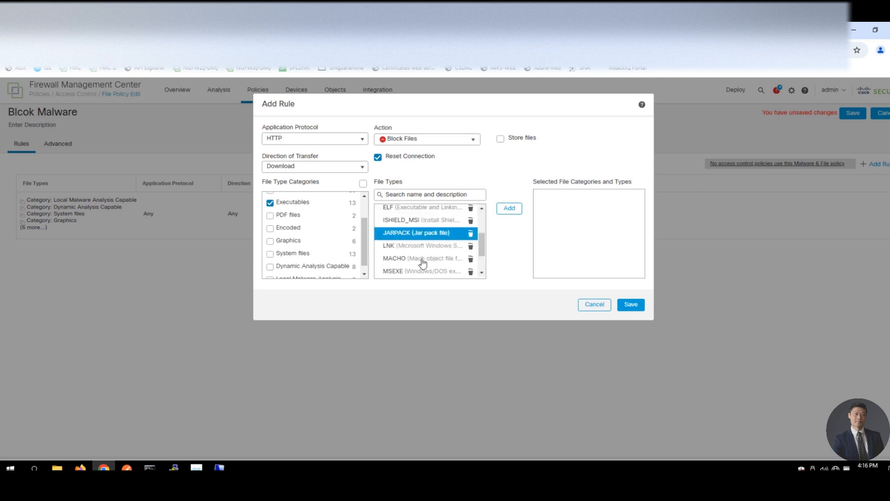
click(397, 273)
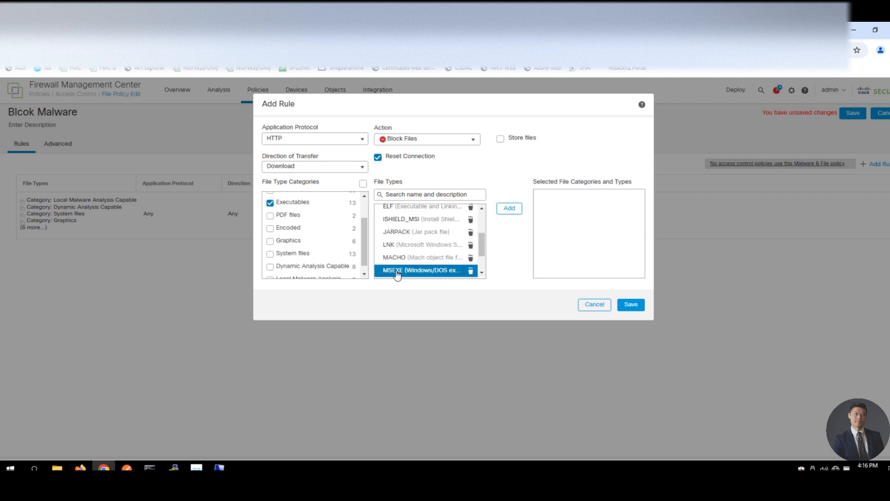
click(627, 303)
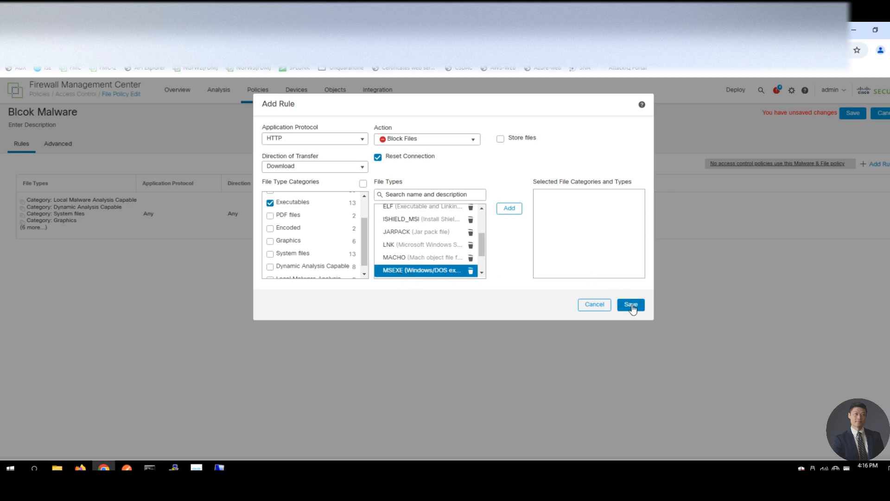
click(510, 209)
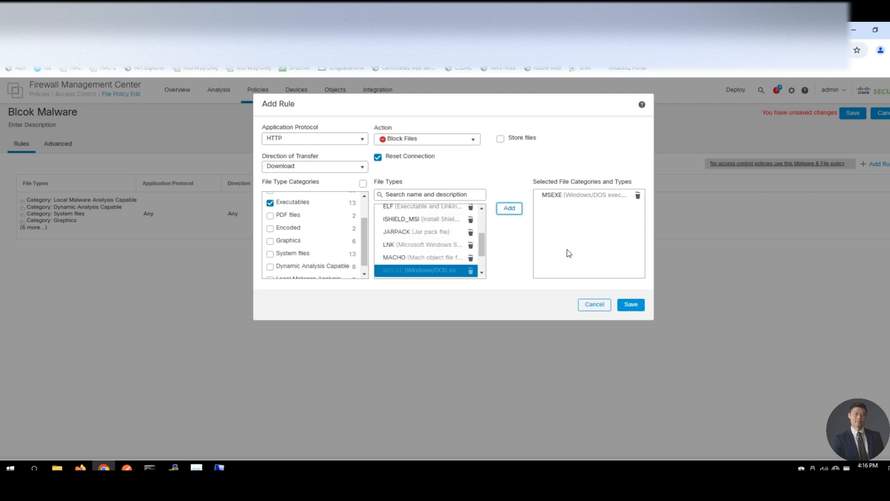
click(635, 306)
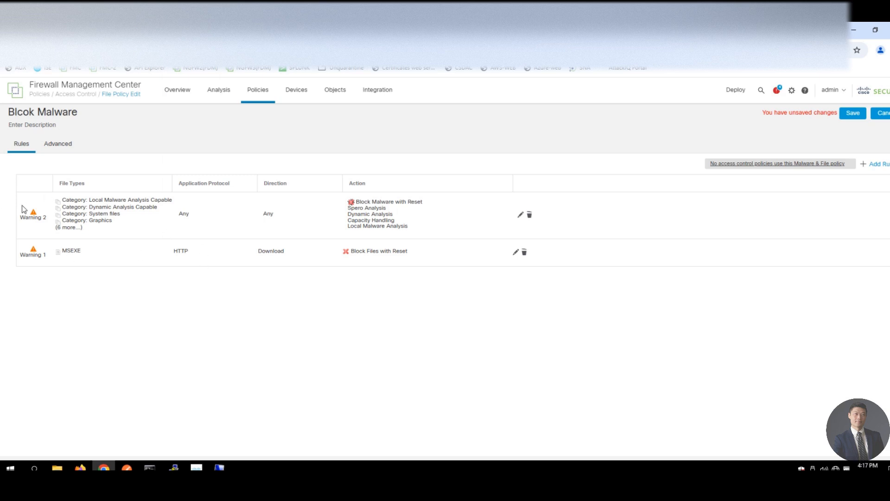
Review the warnings on both file rules and save the malware and file policy
mouse_move(33, 219)
mouse_move(33, 253)
click(853, 114)
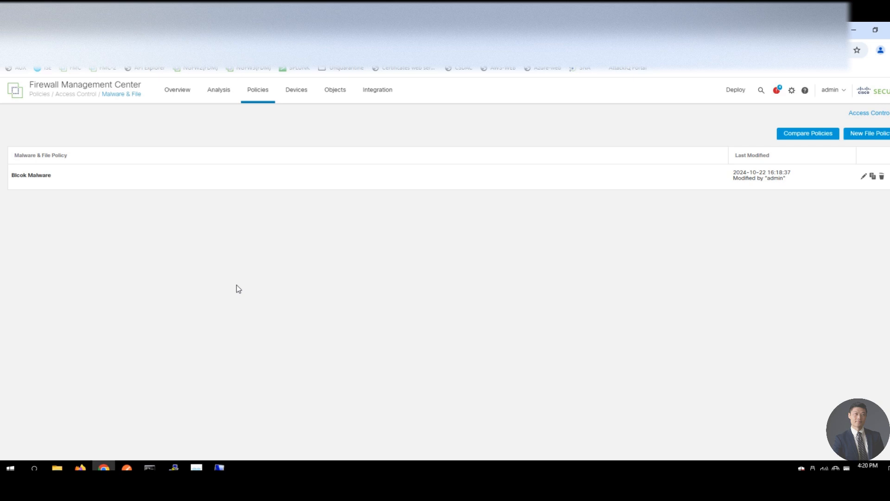
key(super)
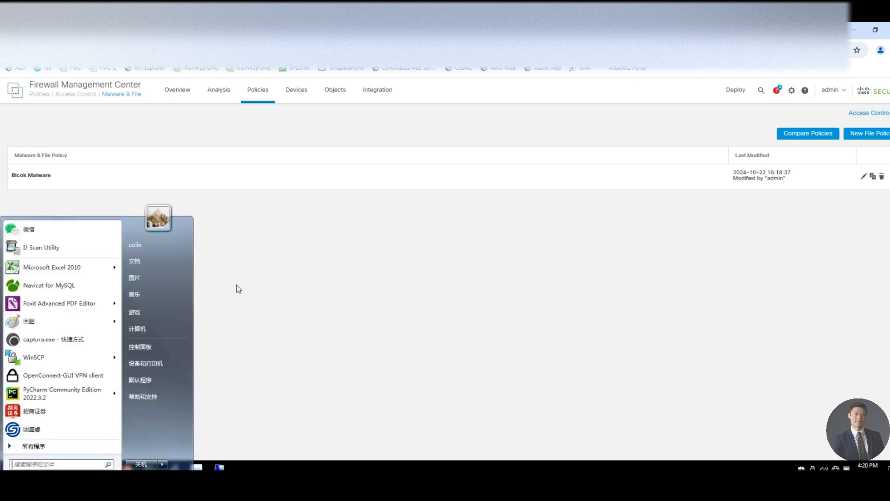
click(344, 288)
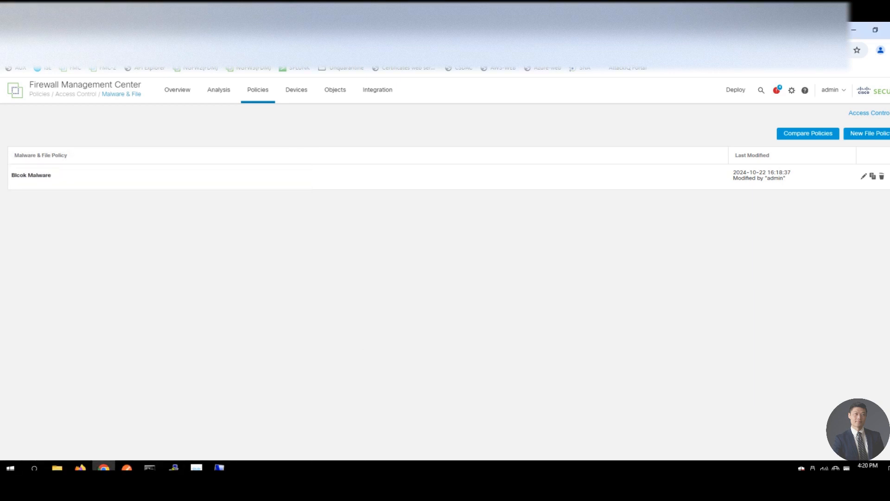
click(363, 477)
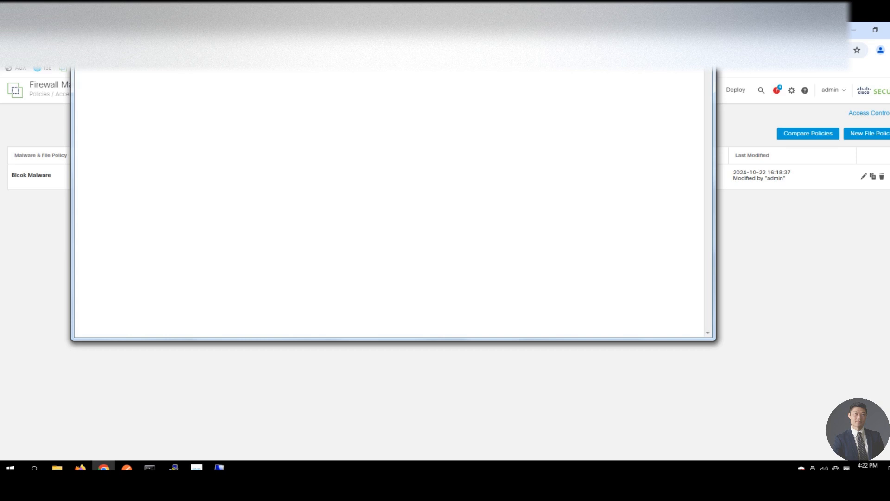
click(116, 411)
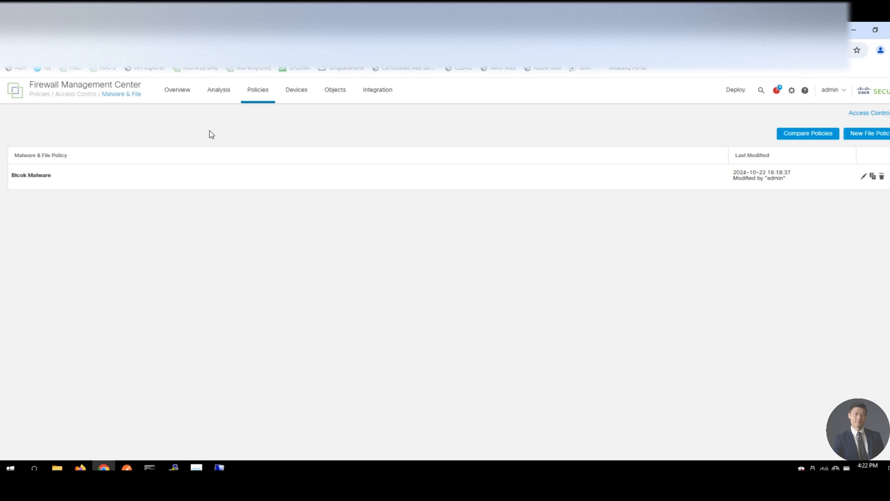
Open the internal certificate authorities among the PKI objects in Object Management
mouse_move(337, 96)
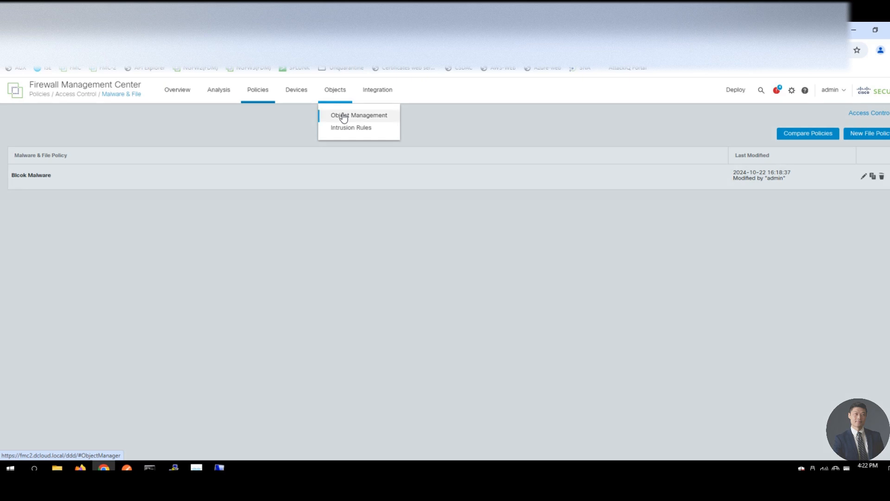
click(344, 116)
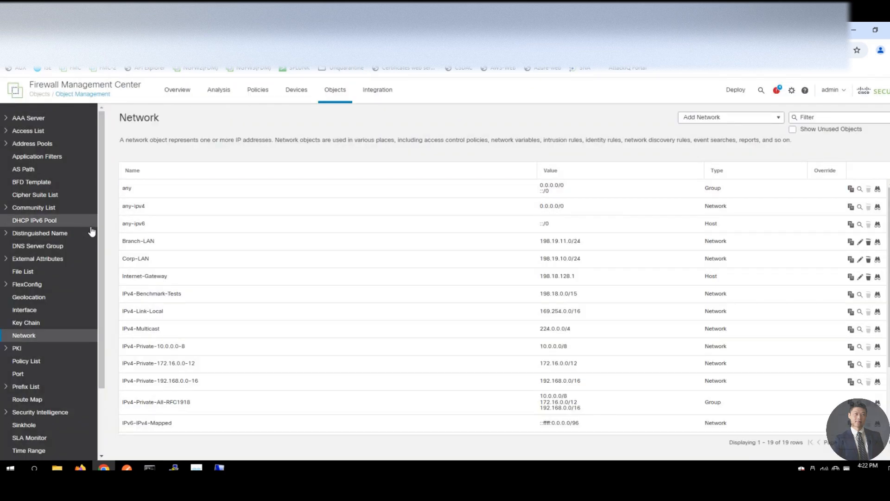
click(9, 351)
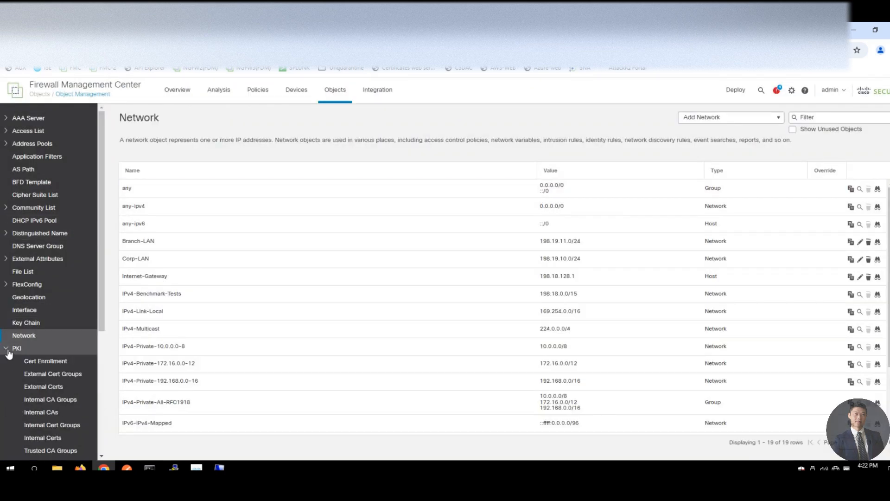
scroll(56, 368, down, 2)
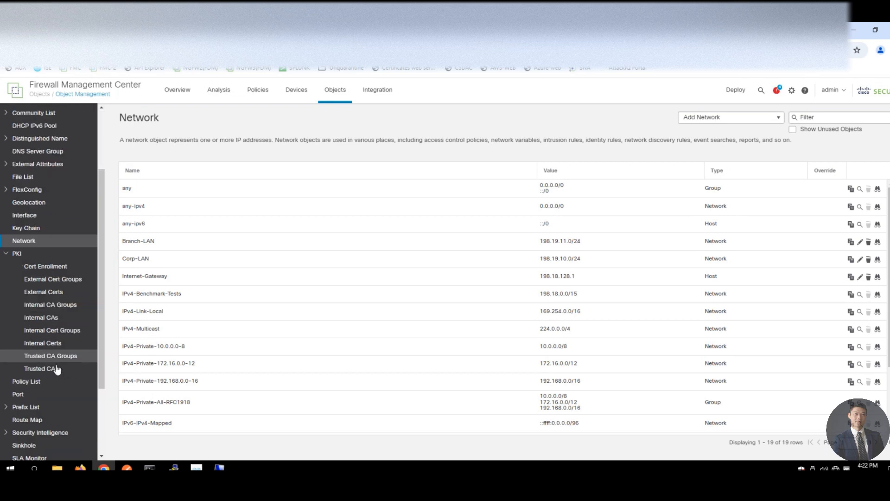
click(54, 319)
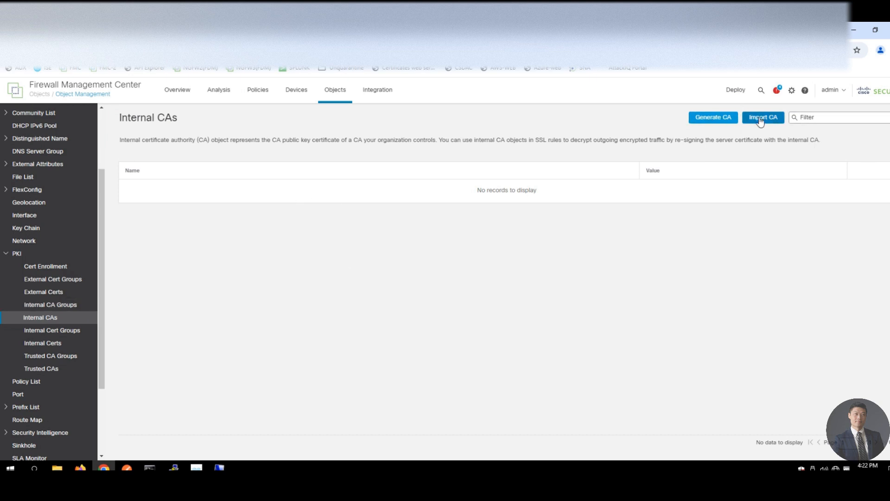
Start generating an internal CA named Cisco-Lab with country US and state CA
click(713, 118)
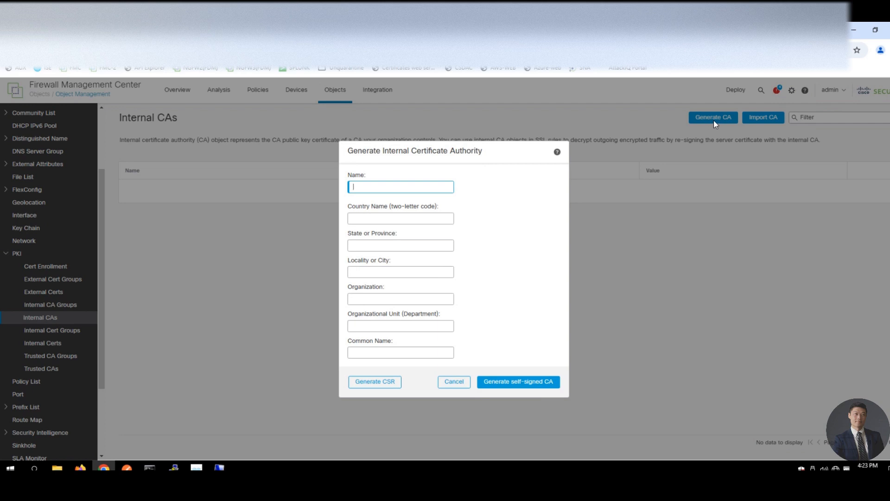
text(Cisco-Lab)
key(Tab)
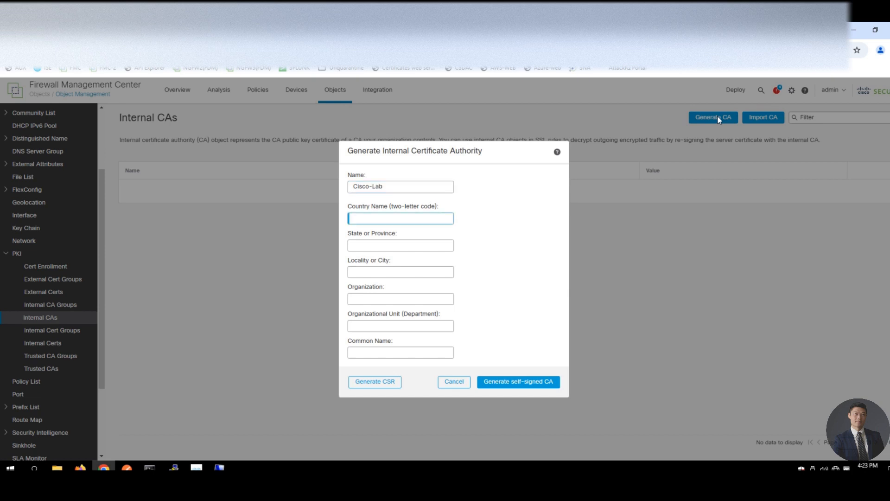
text(US)
key(Tab)
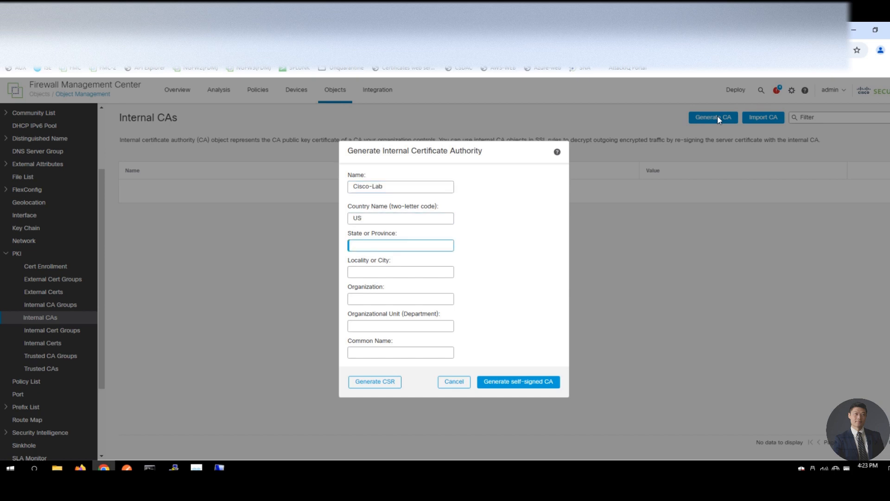
text(CA)
key(Tab)
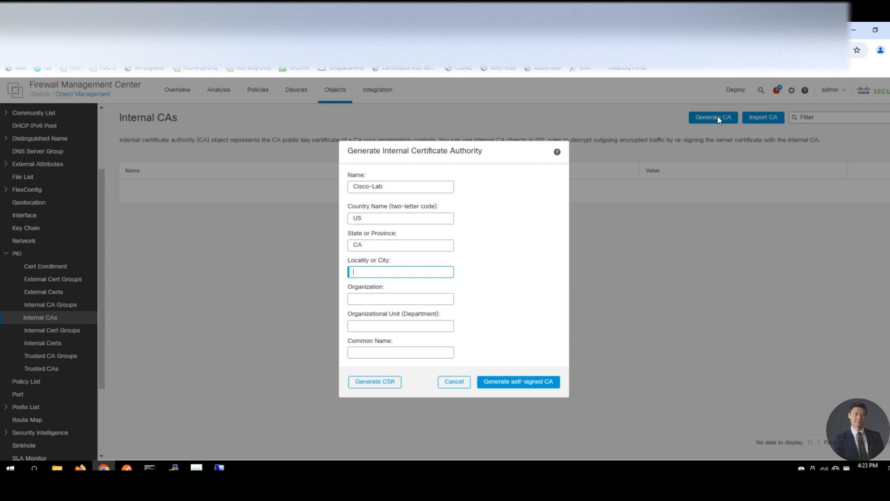
Set the CA's locality to San Jose, organization to Cisco Systems and unit to Infosec, and generate it as self-signed
text(San Jose)
key(Tab)
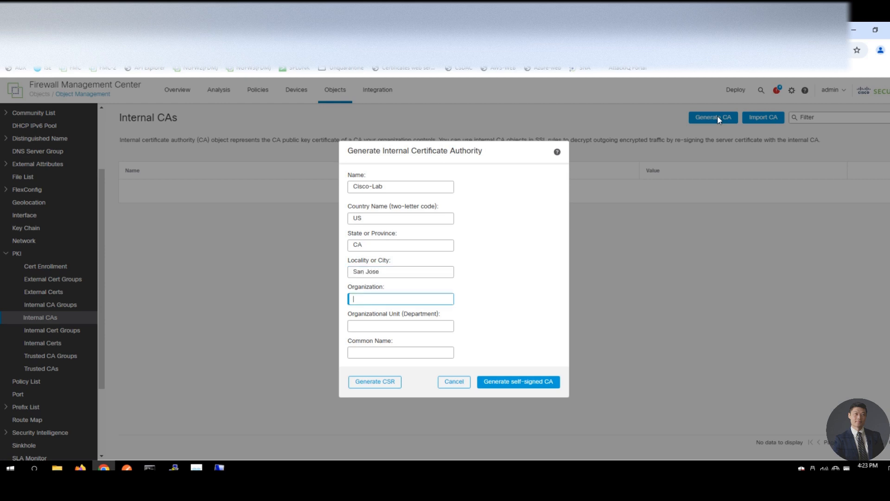
text(Cisco Systems)
key(Tab)
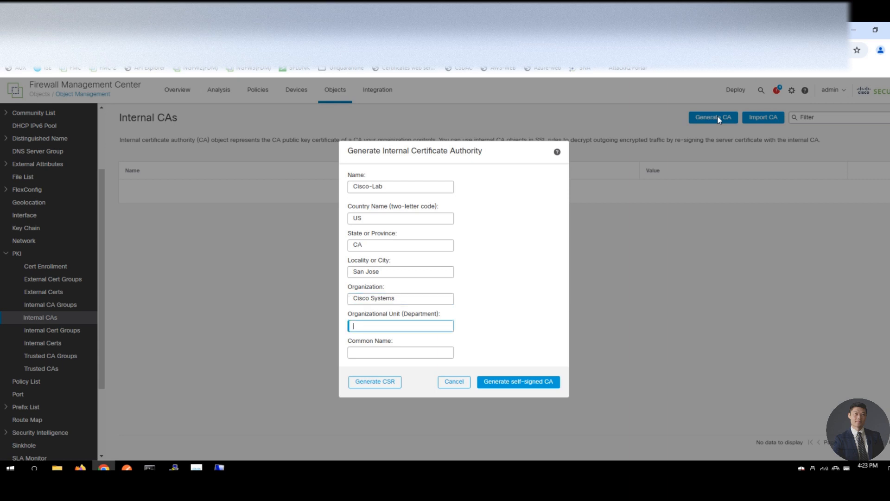
text(Infosec)
click(514, 381)
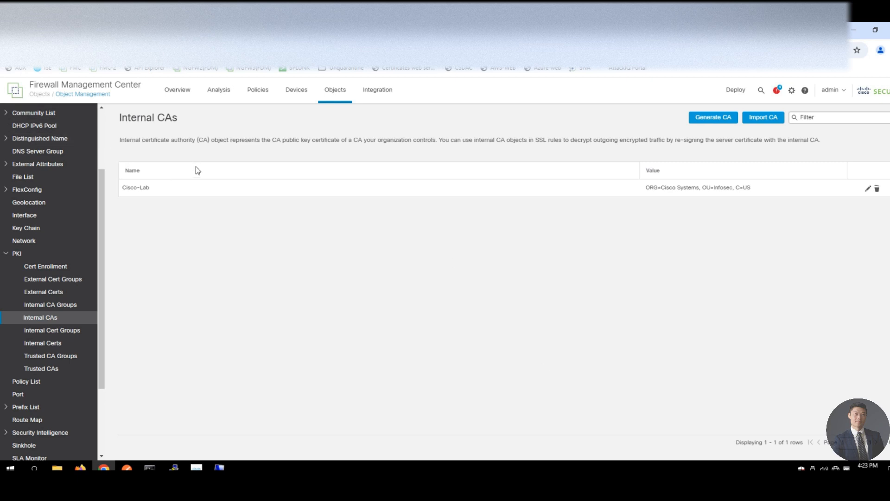
Start a decryption policy named Decrypt Outbound for outbound connections, using Cisco-Lab as the internal CA
mouse_move(258, 90)
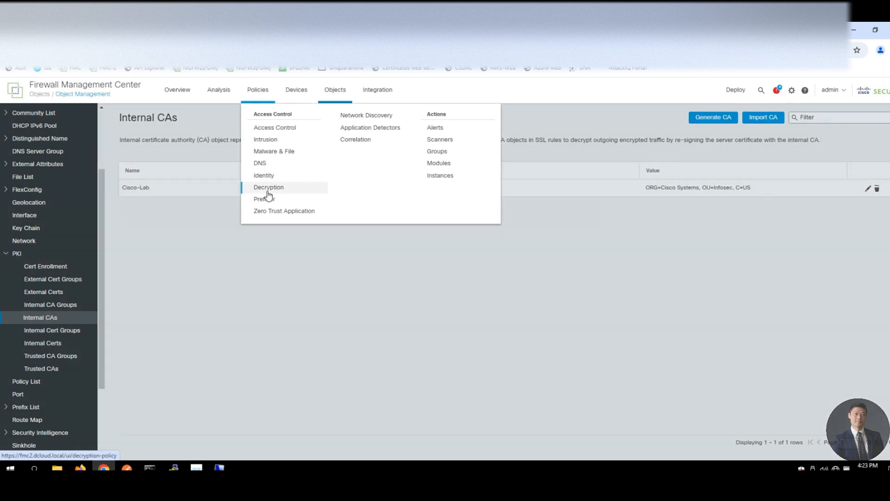
click(266, 188)
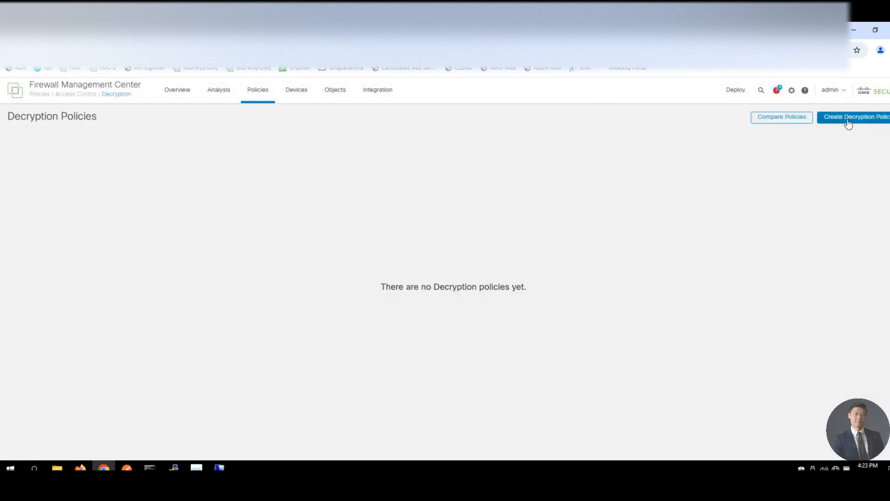
click(847, 121)
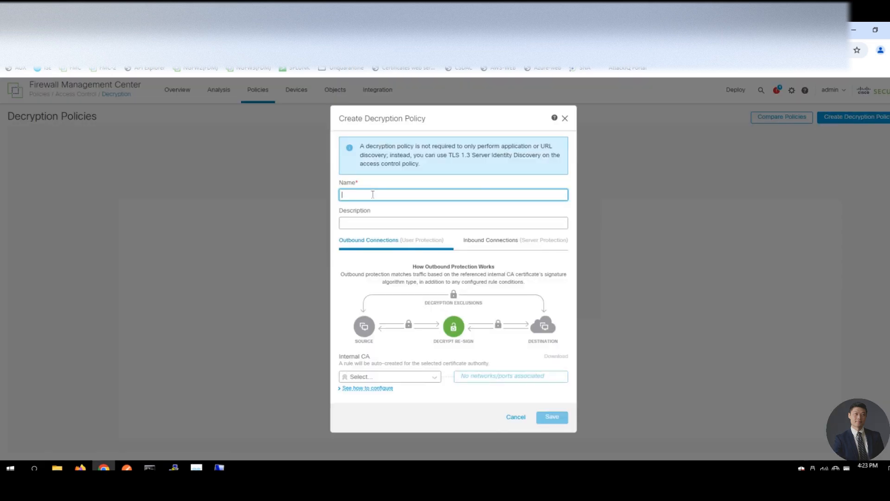
text(D)
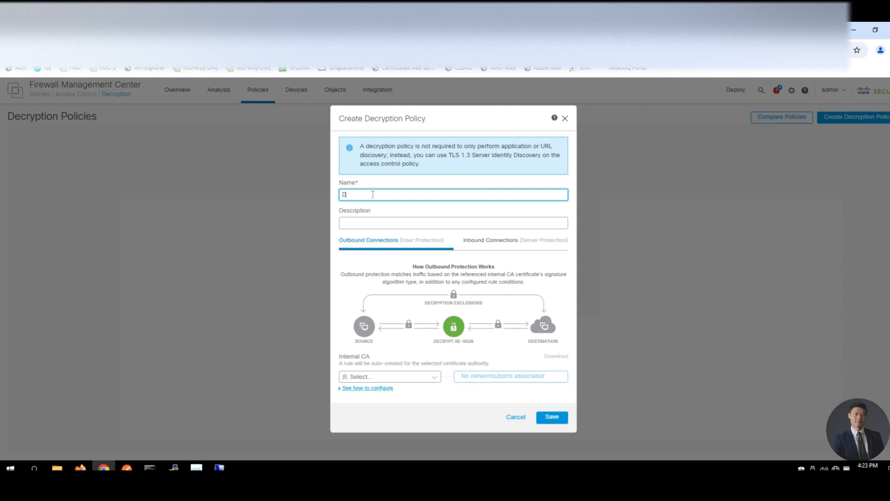
text(ecrypt Outbound)
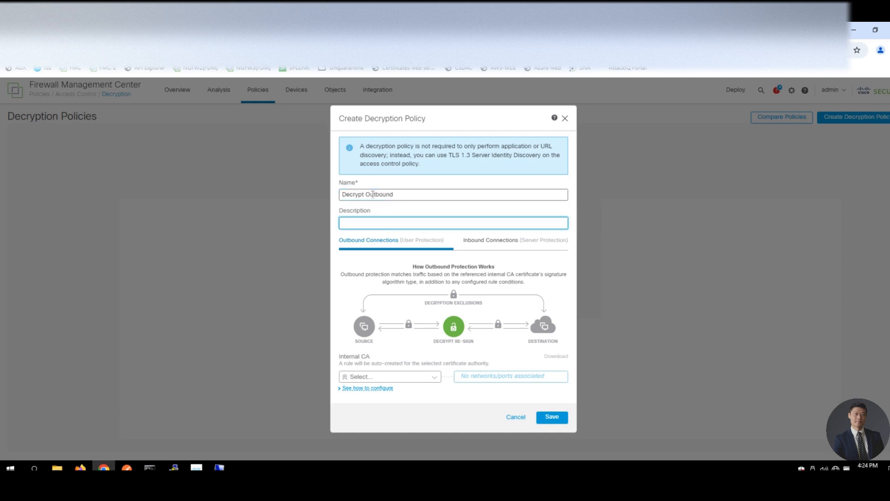
click(402, 376)
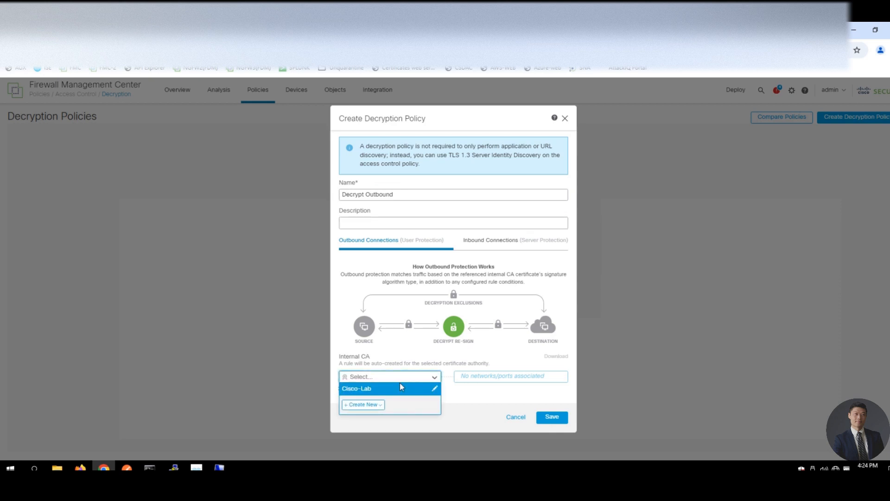
click(362, 389)
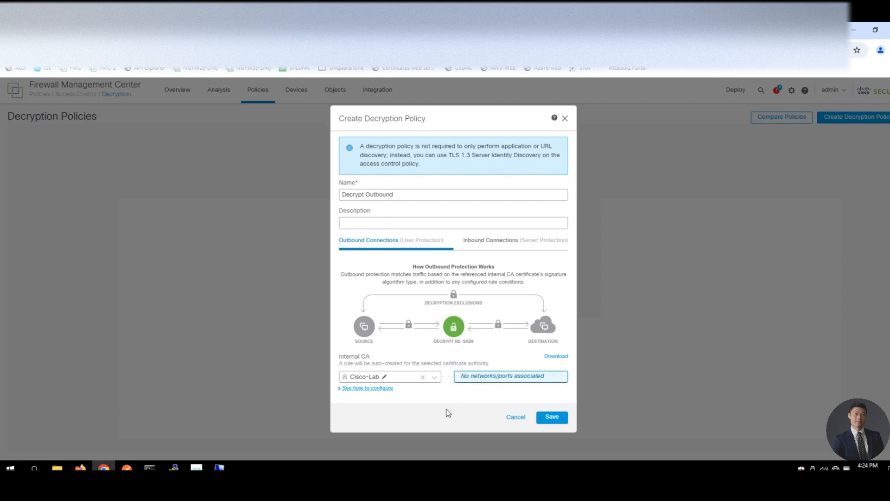
Associate the Cisco-Lab CA with source network Lab-Networks and destination port HTTPS
click(473, 382)
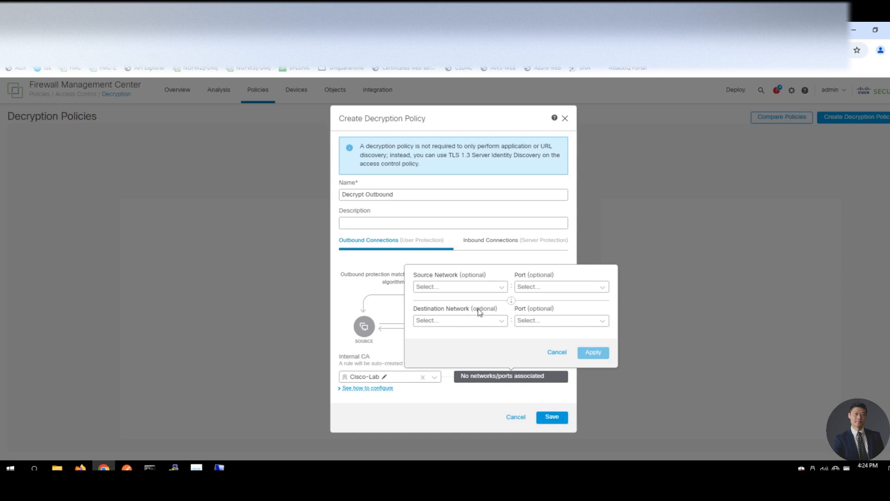
click(451, 287)
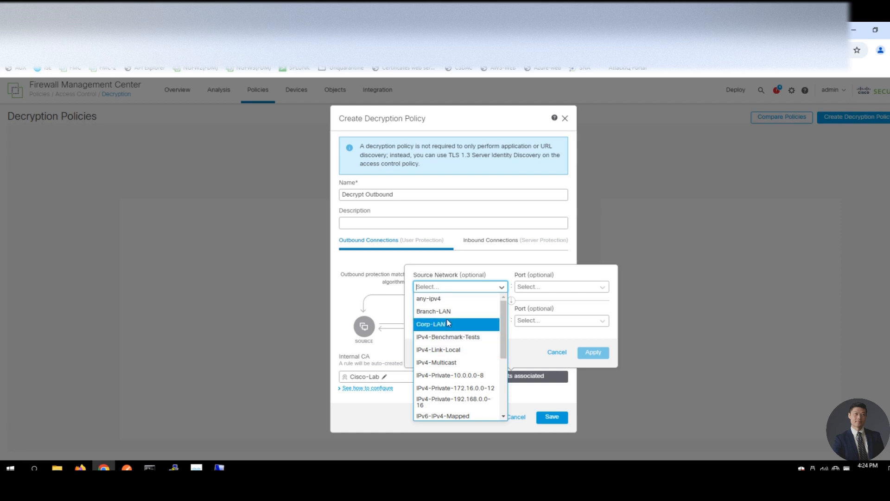
scroll(447, 319, down, 3)
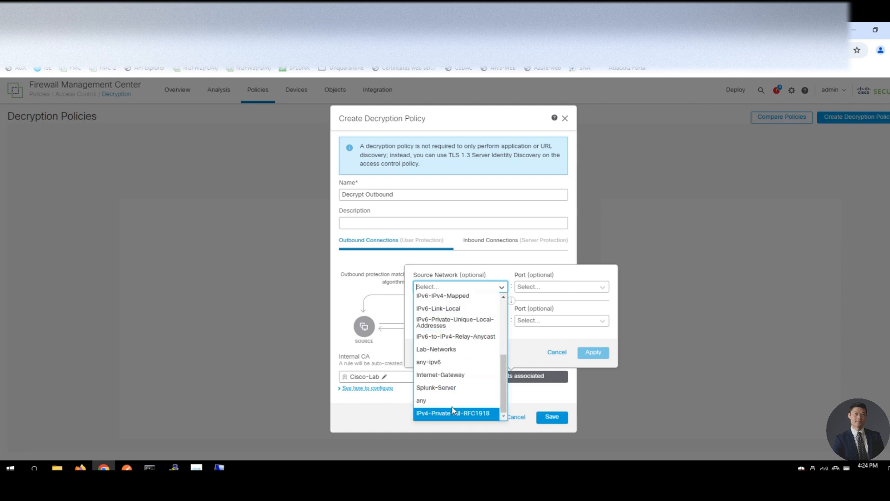
scroll(446, 401, up, 3)
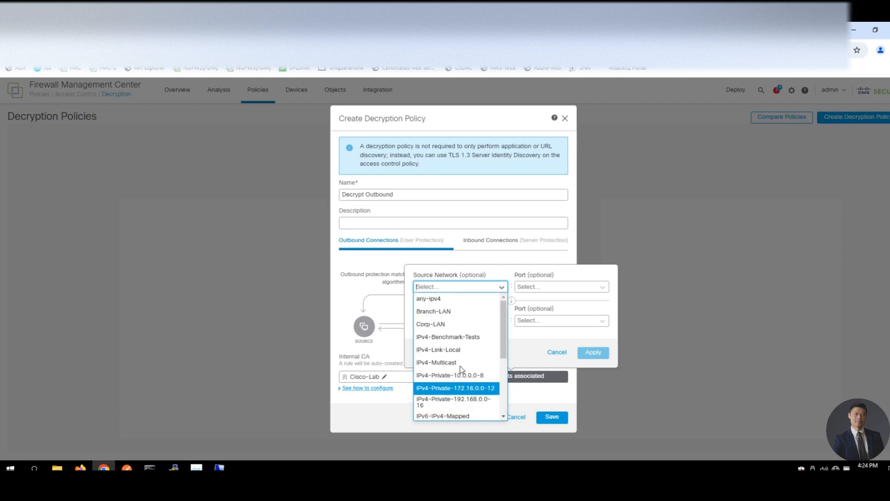
scroll(461, 357, down, 3)
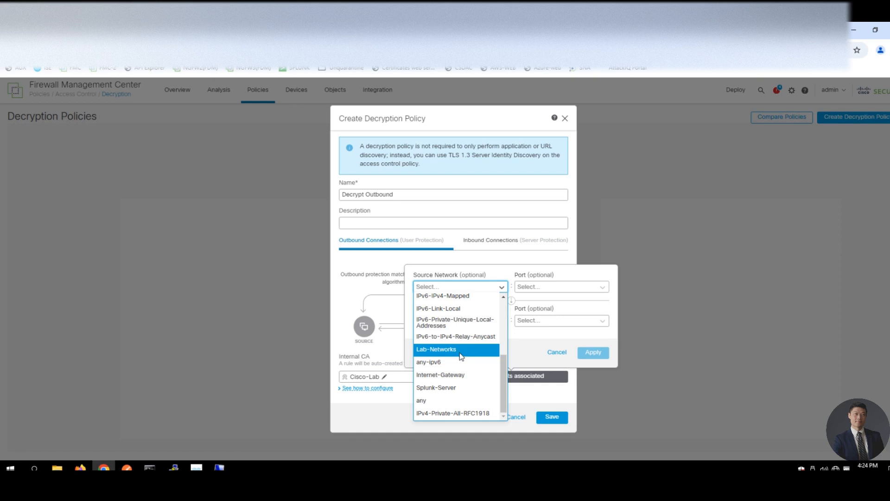
click(460, 354)
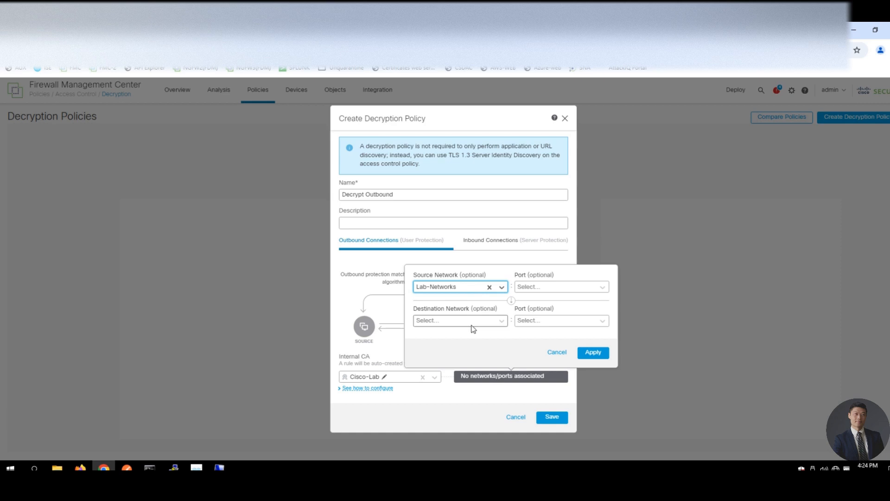
click(540, 323)
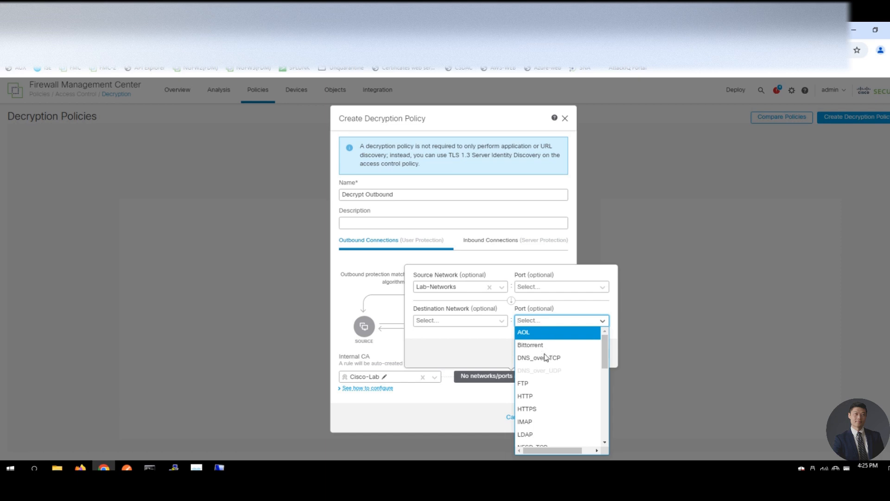
click(540, 410)
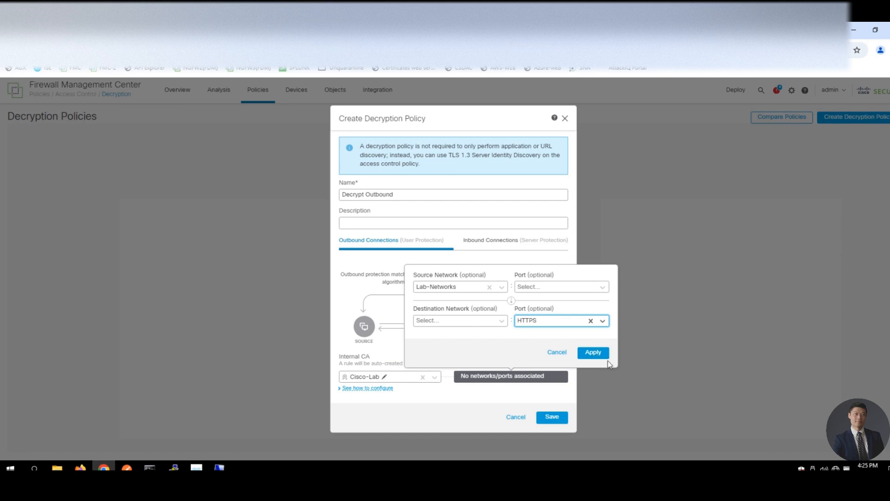
click(593, 353)
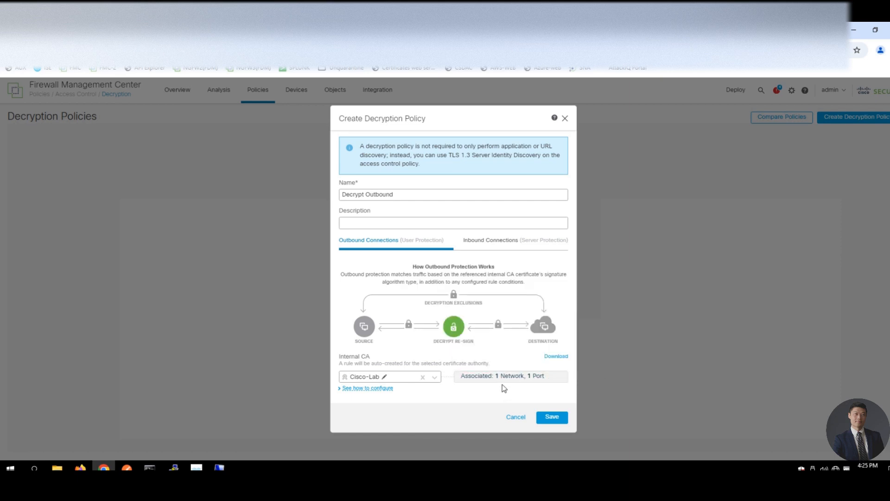
Review the internal CA's configuration instructions and save the Decrypt Outbound policy
mouse_move(511, 383)
click(369, 388)
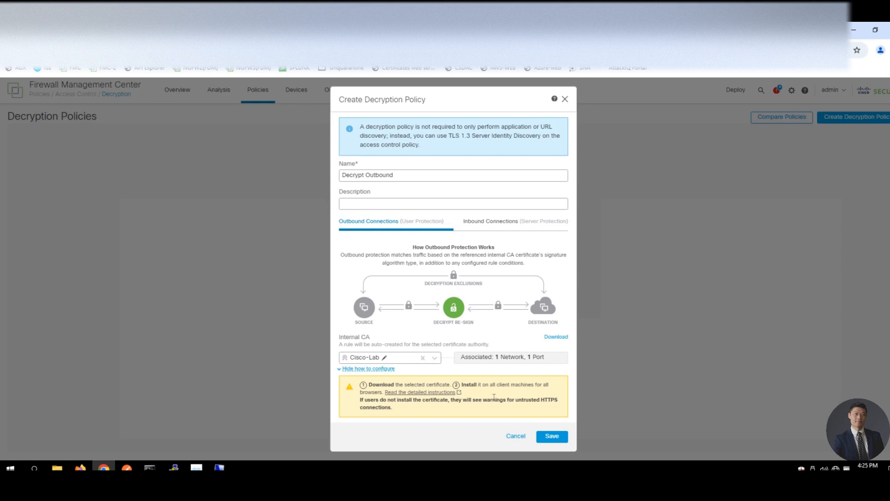
click(555, 437)
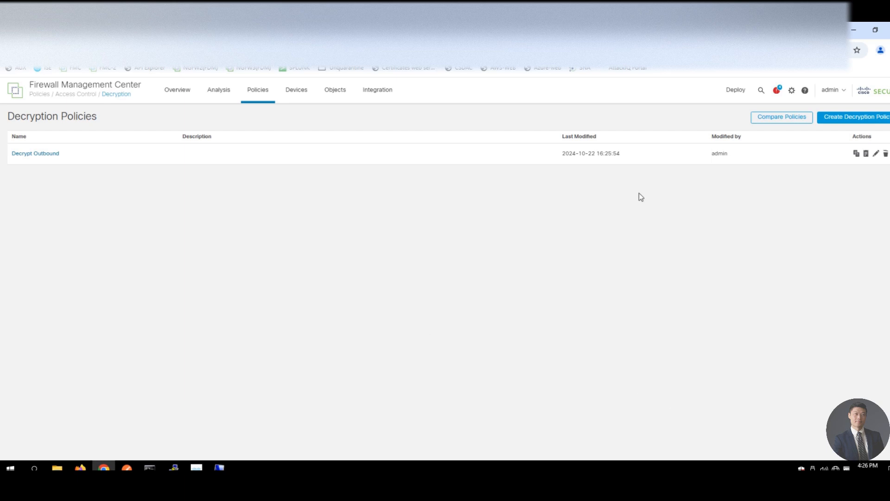
Open the Decrypt Outbound policy for editing and rename its auto-created standard rule to Decrypt Outbound
click(877, 154)
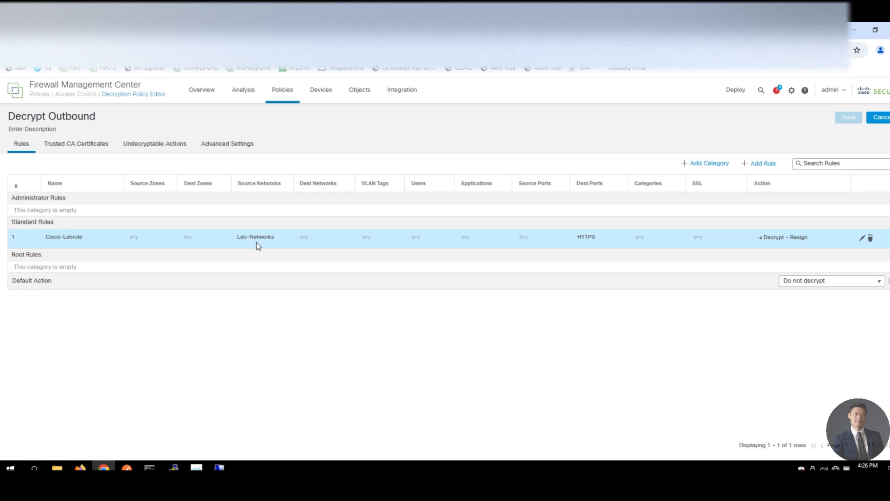
click(863, 238)
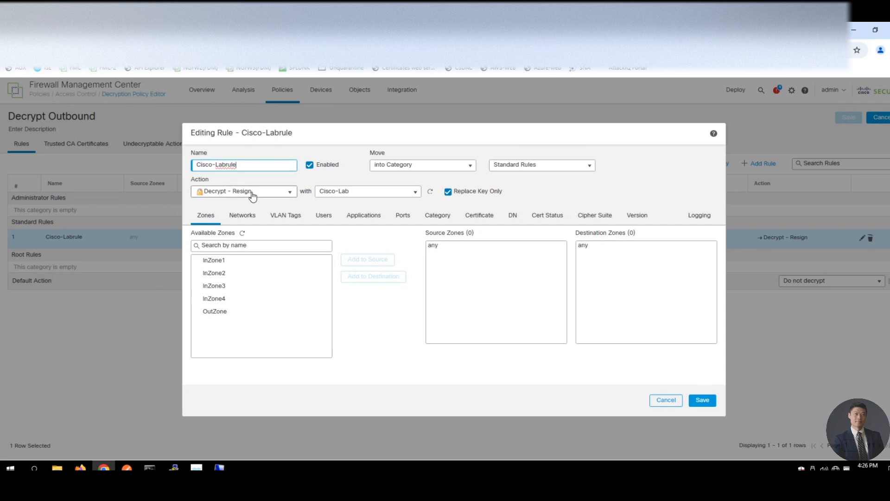
triple_click(250, 168)
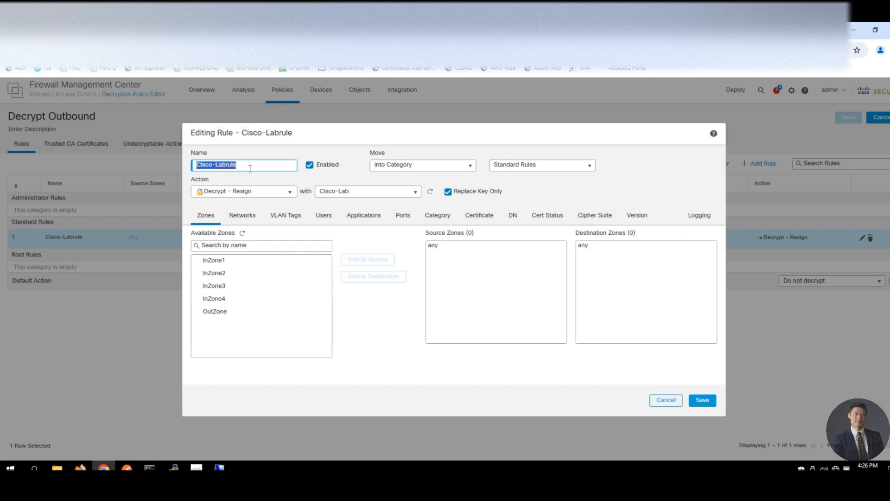
text(Decrypt Outbound)
Add OutZone as the destination zone of the decryption rule
click(307, 260)
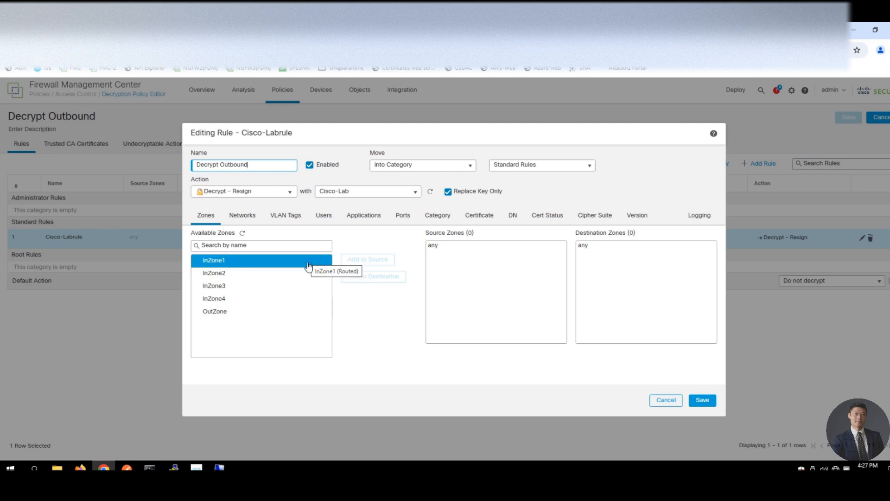
click(256, 334)
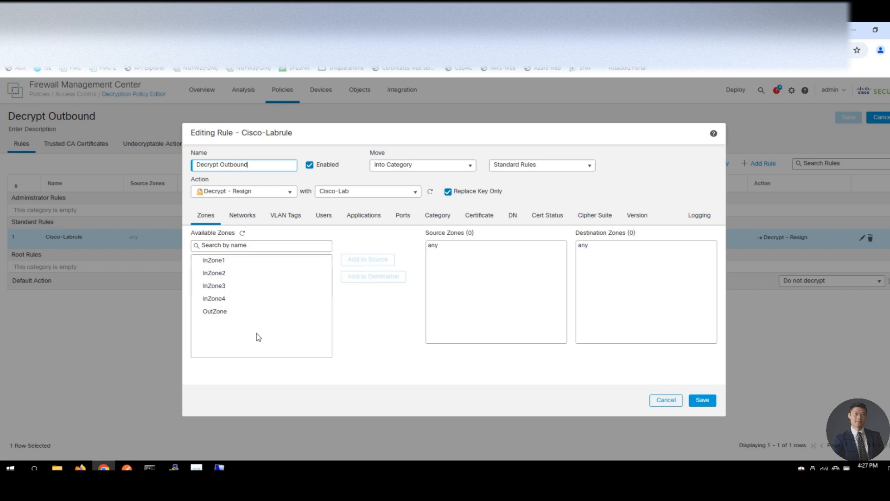
click(237, 313)
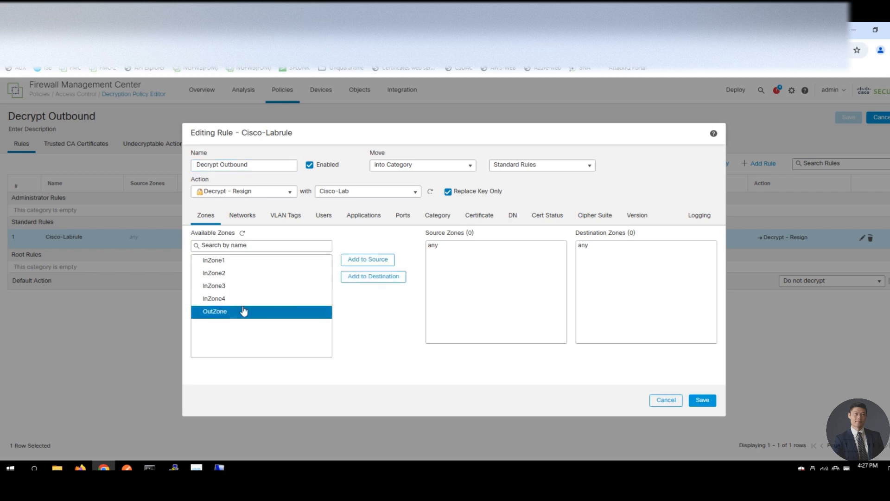
click(398, 276)
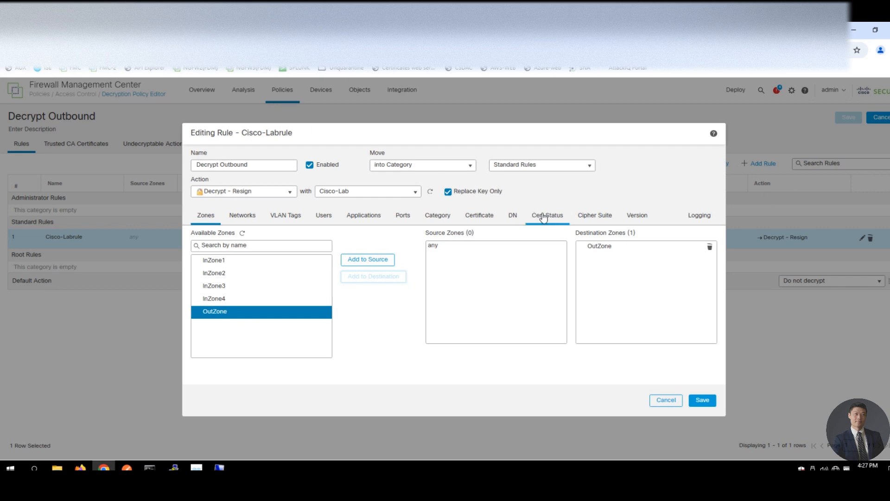
Enable logging at end of connection for the decryption rule, sending events to Firewall Management Center, and save the rule
click(699, 216)
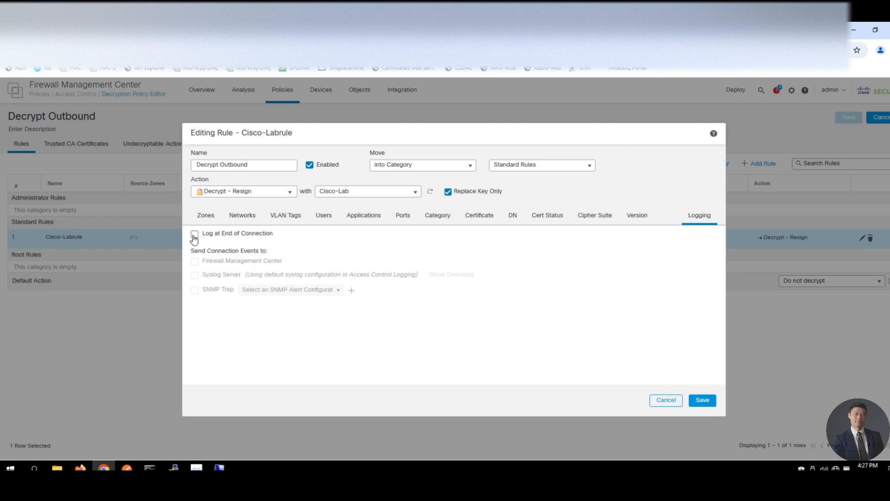
click(194, 234)
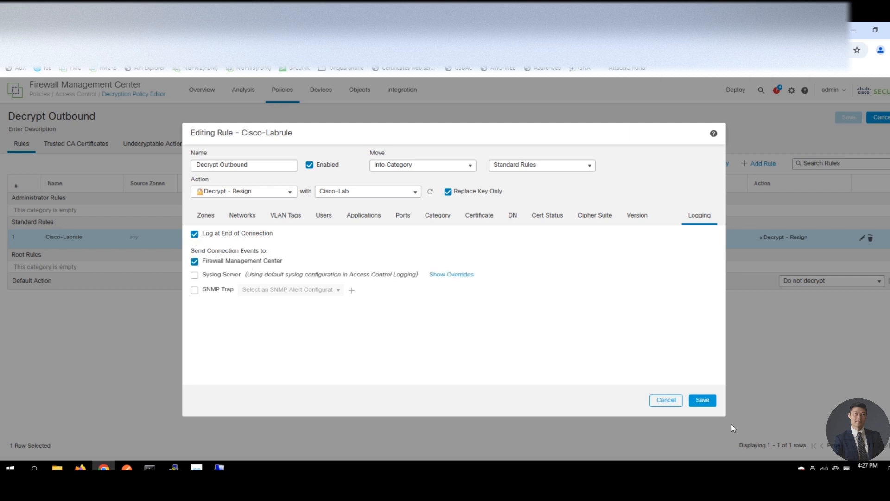
click(701, 401)
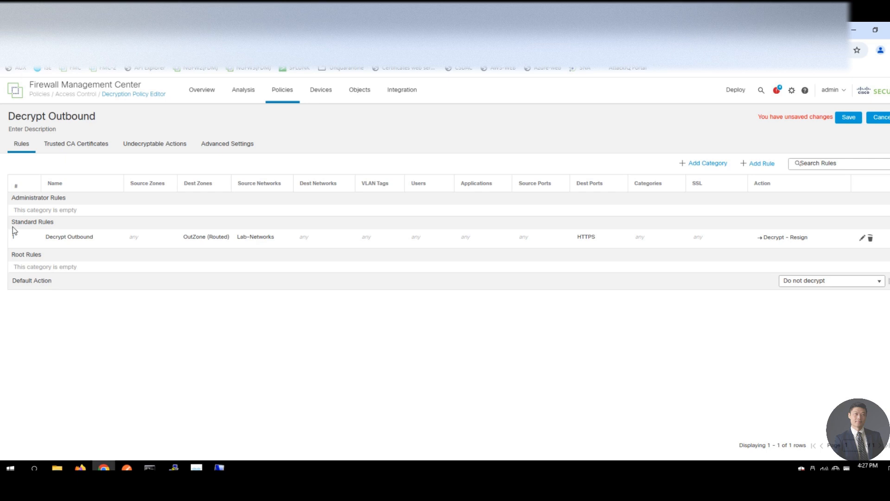
Move the Decrypt Outbound rule into the Root Rules category and start a new rule named Block Insecure Versions
drag(16, 238, 41, 269)
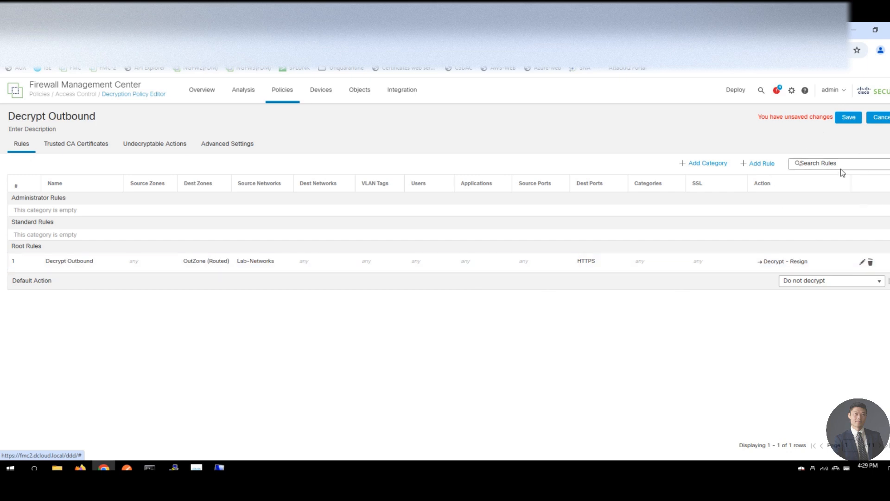
click(753, 165)
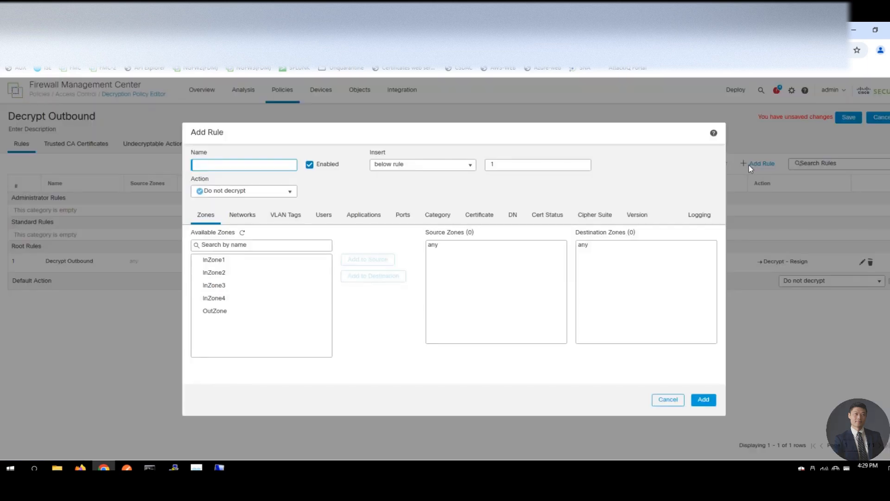
click(293, 261)
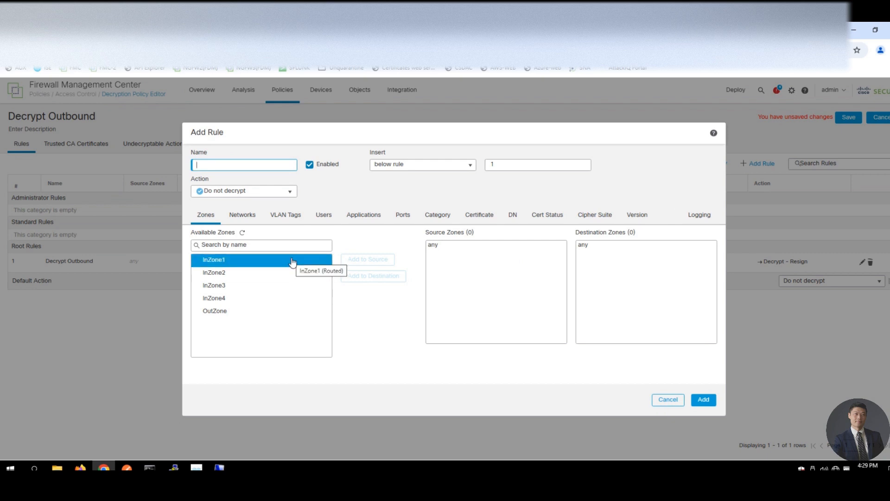
text(Block Insecure)
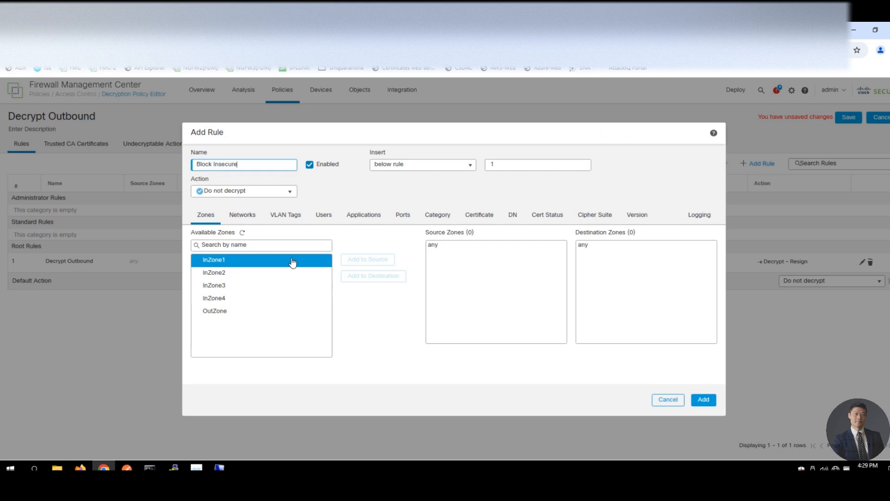
text( Version)
click(271, 165)
text(s)
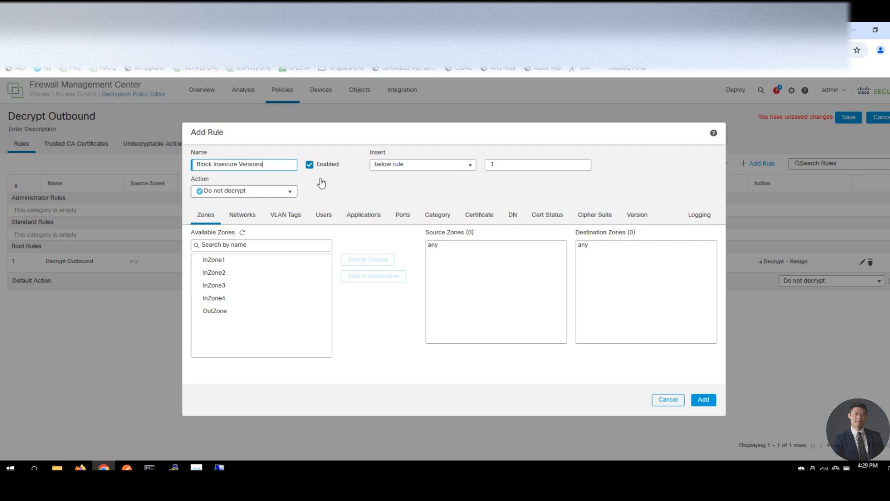
Set the Block Insecure Versions rule to be inserted into the Standard Rules category
click(408, 166)
click(525, 180)
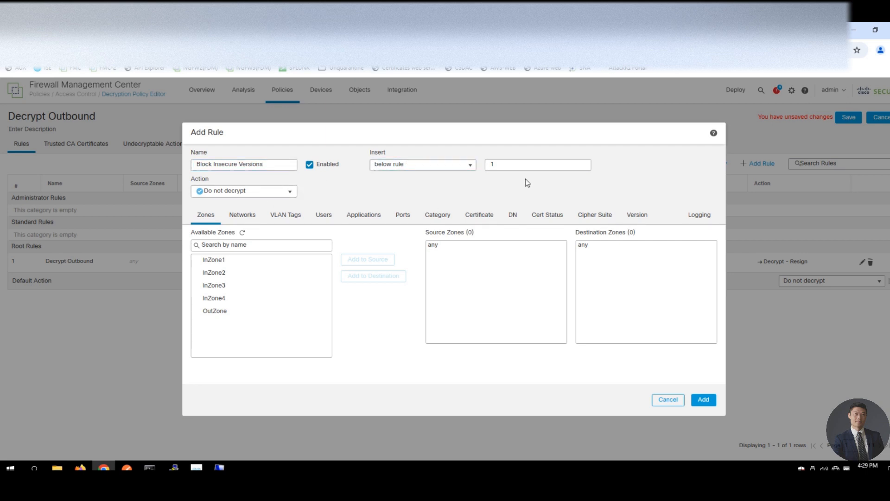
click(523, 166)
click(437, 169)
click(438, 171)
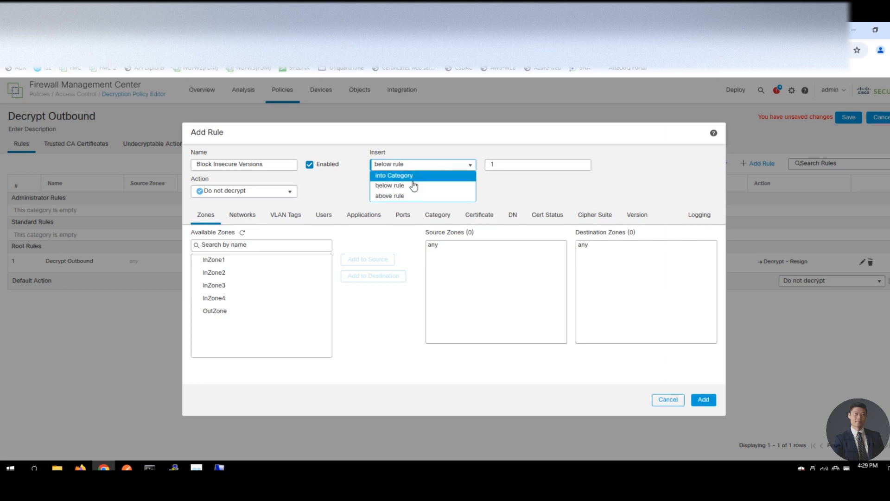
click(421, 175)
click(531, 171)
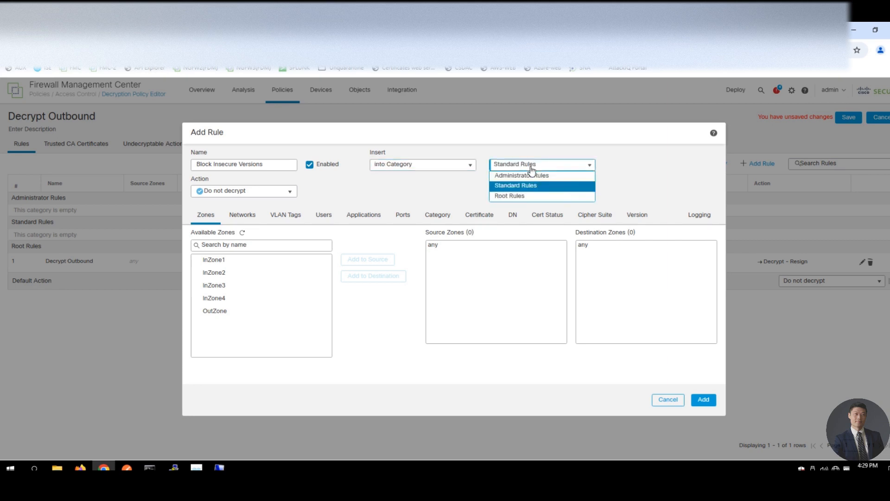
click(438, 188)
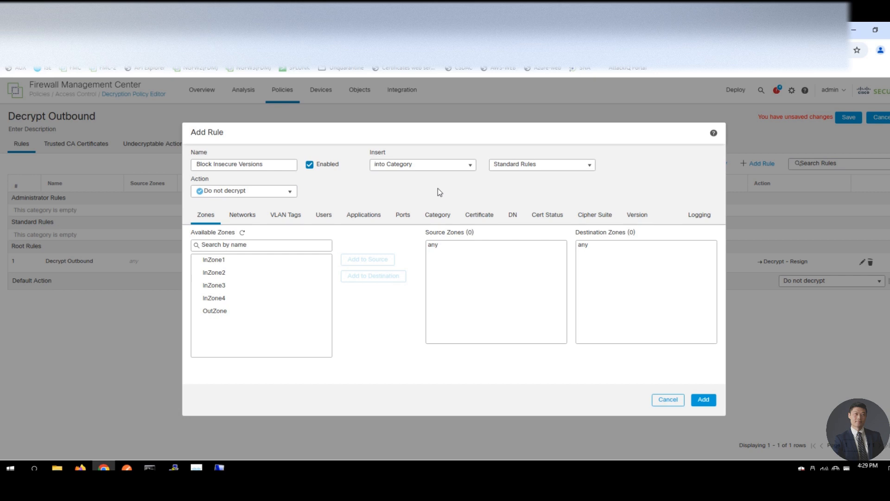
click(430, 166)
Set the rule's action to Block with reset and limit it to SSL v3.0 and TLS v1.0, excluding TLS v1.1, v1.2 and v1.3
click(271, 194)
click(268, 194)
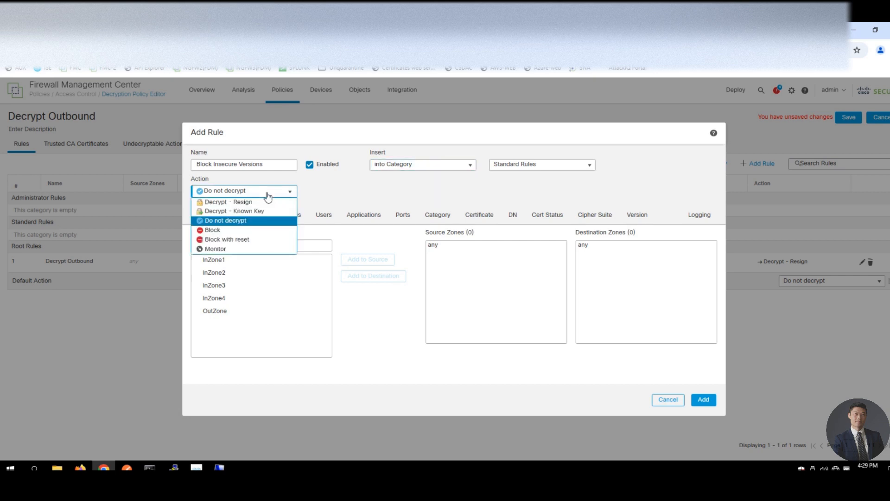
click(250, 240)
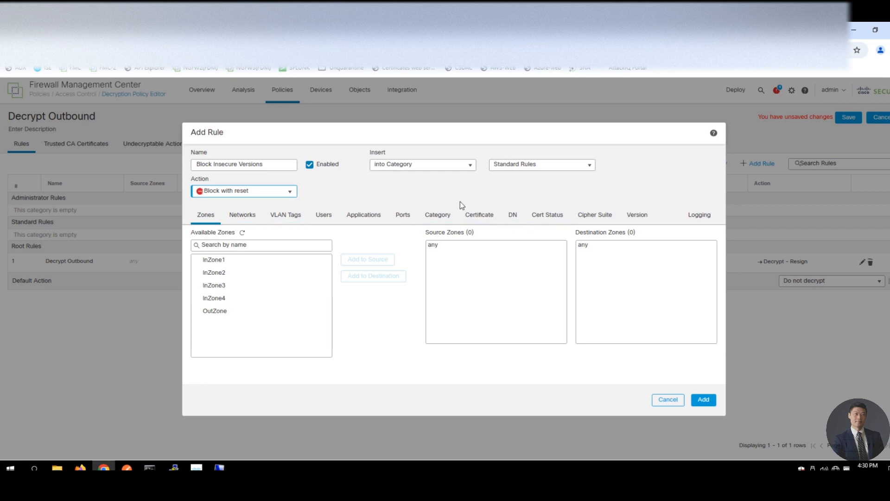
click(643, 220)
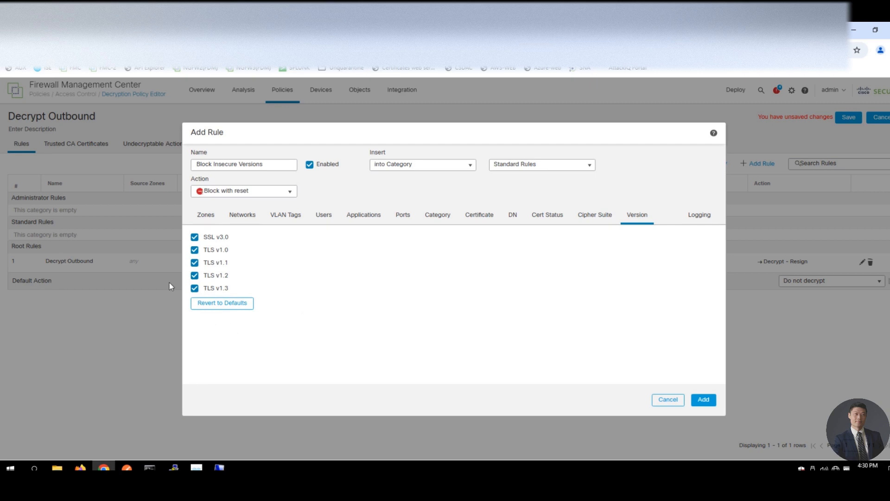
click(195, 249)
click(196, 263)
click(195, 275)
click(195, 288)
click(195, 251)
Enable logging at end of connection to Firewall Management Center for the Block Insecure Versions rule and add the rule
click(697, 218)
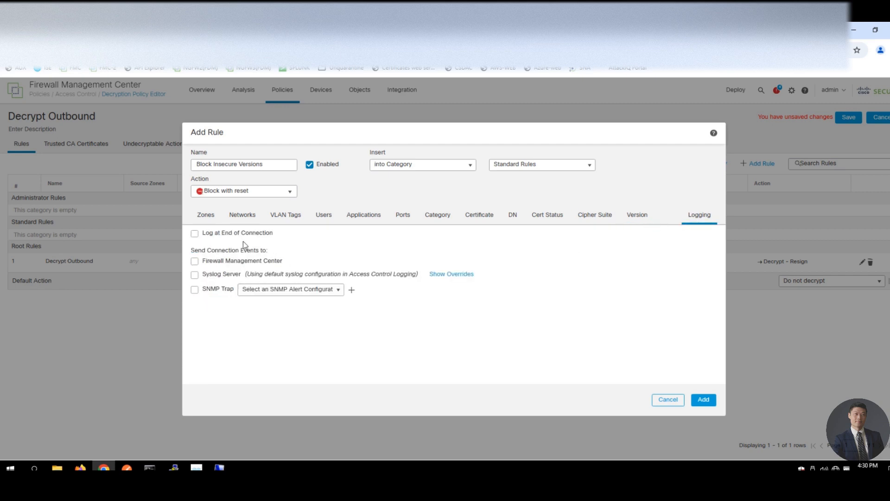
click(231, 236)
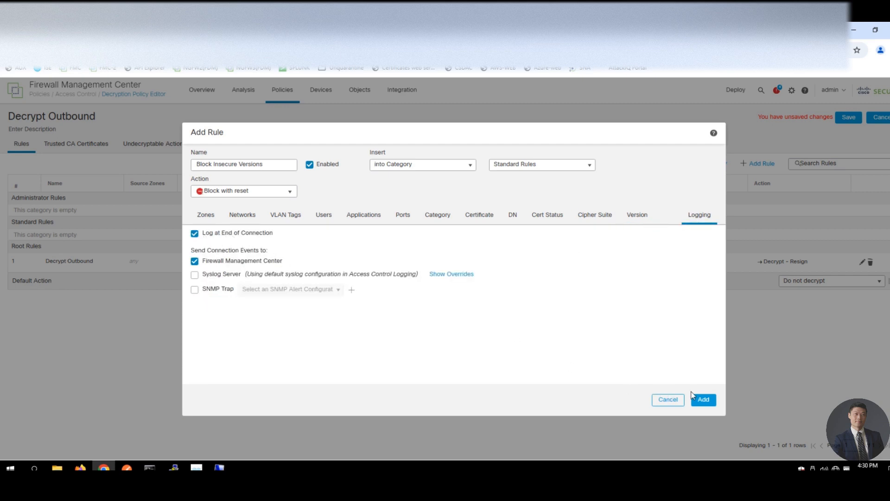
click(703, 400)
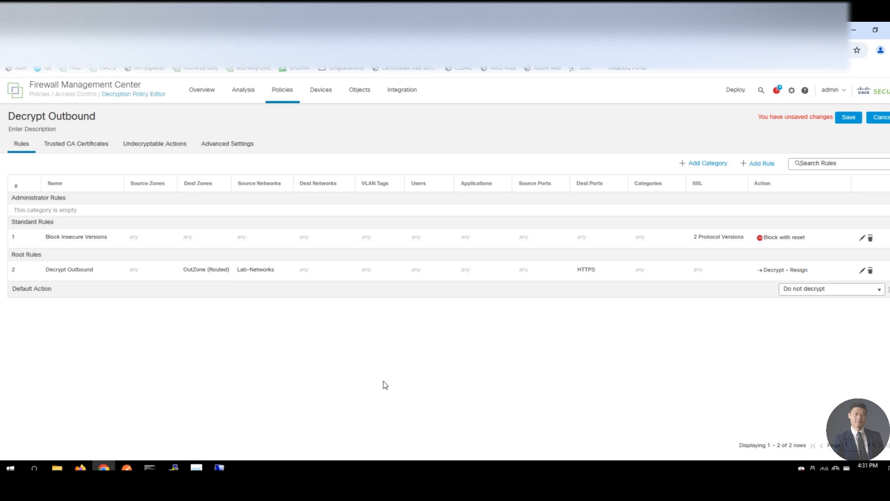
Start a new Do not decrypt rule named DnD Banking and Health, inserted into the Standard Rules category
click(749, 168)
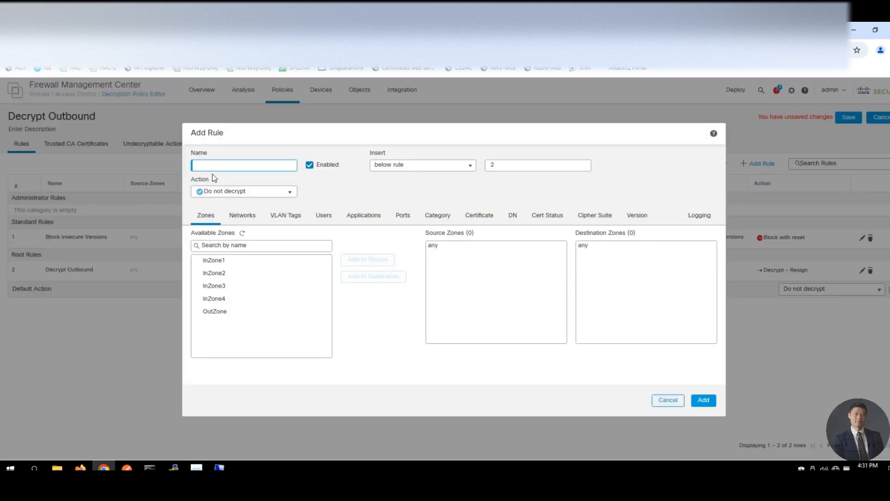
click(215, 167)
text(DnD Banking and Health)
click(440, 169)
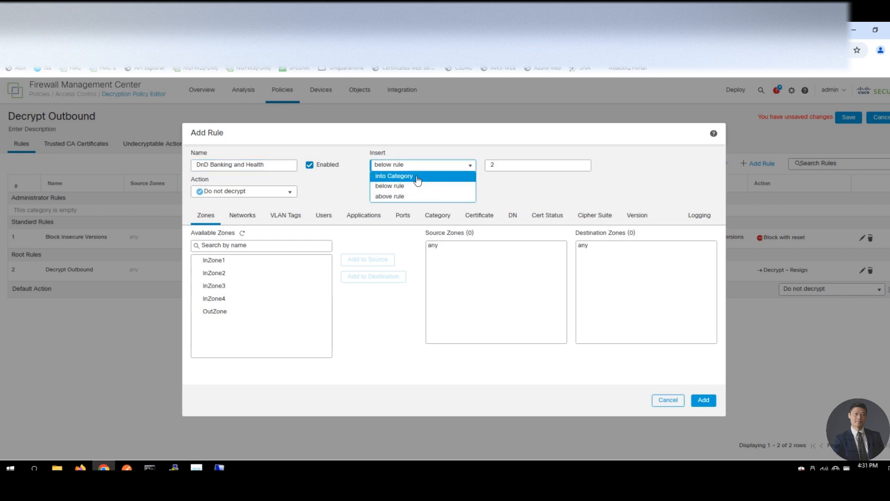
click(417, 176)
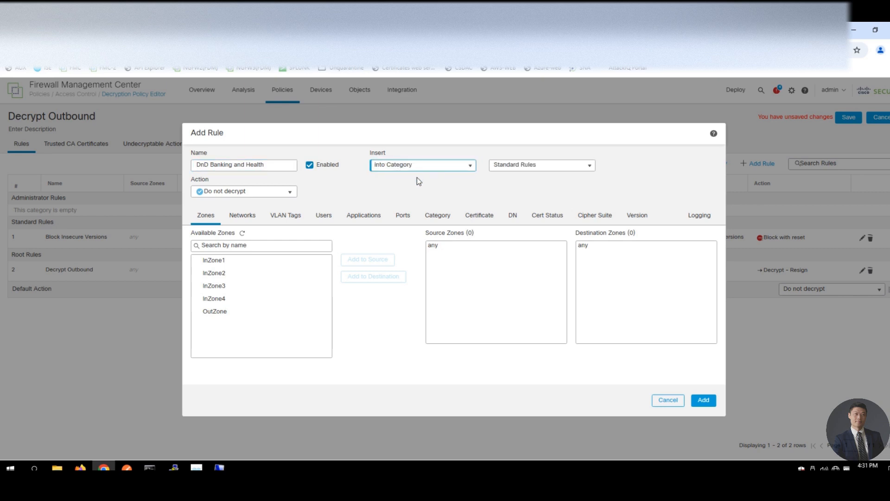
click(554, 170)
click(555, 170)
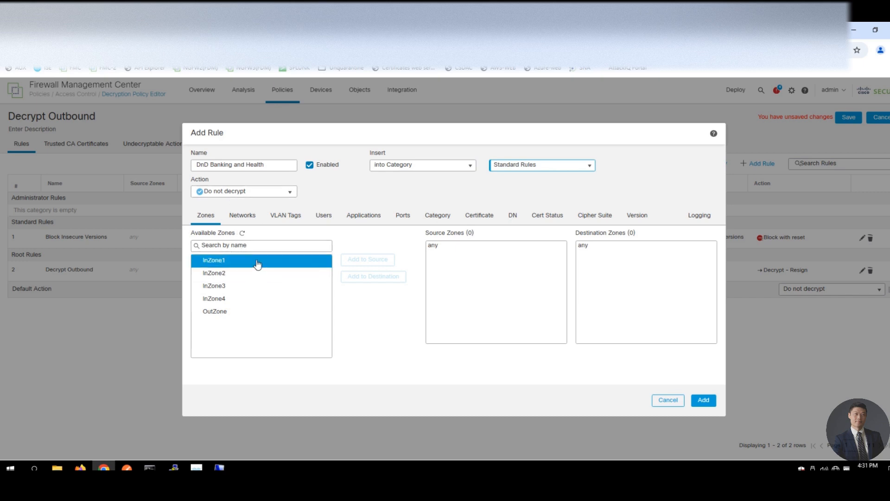
Add Lab-Networks as the source network of the DnD Banking and Health rule
click(242, 216)
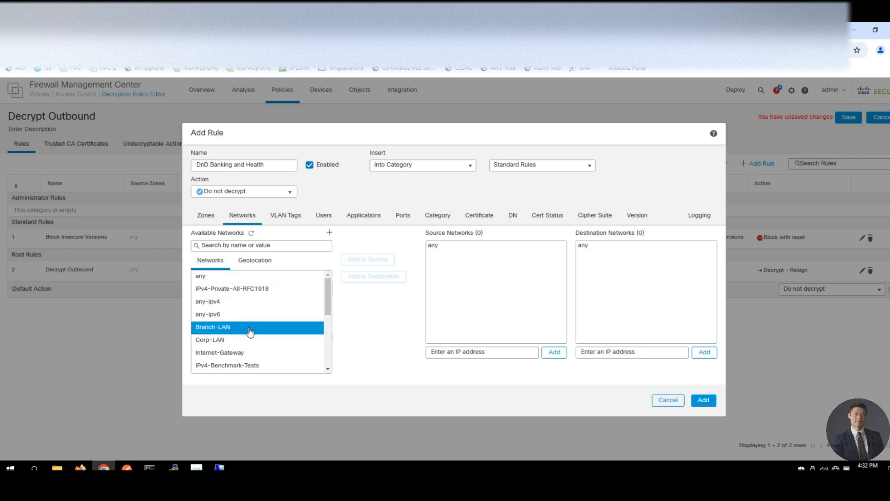
mouse_move(250, 330)
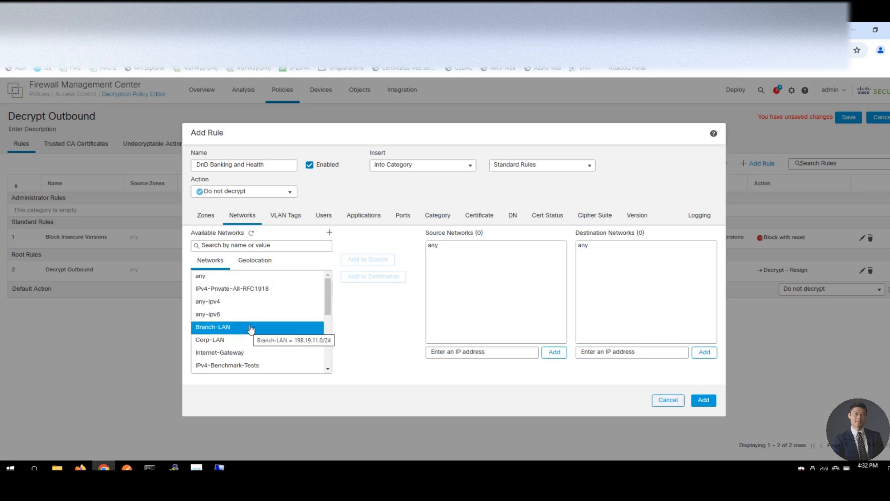
drag(328, 305, 320, 366)
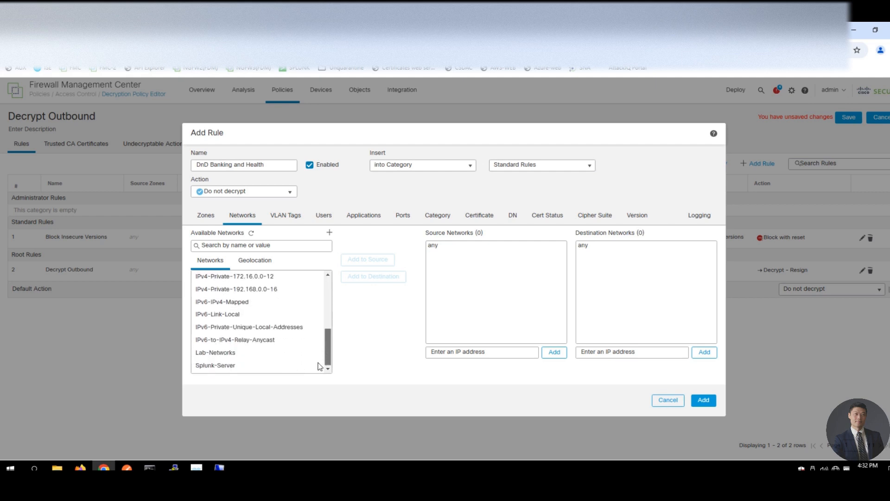
click(269, 352)
click(367, 259)
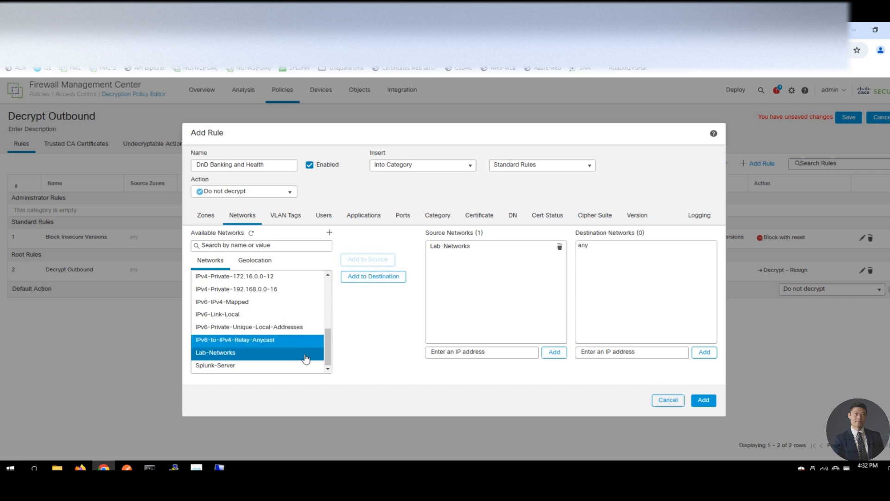
drag(327, 352, 329, 298)
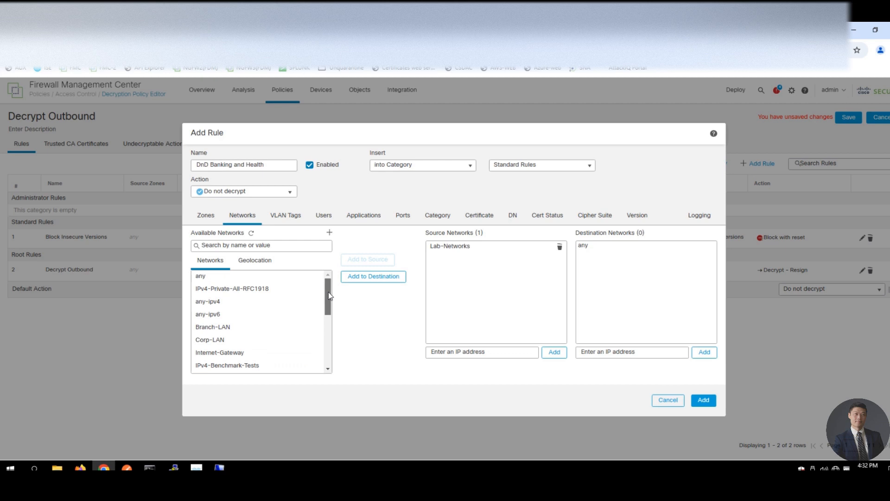
drag(329, 295, 323, 278)
click(323, 278)
click(236, 328)
click(242, 340)
click(324, 292)
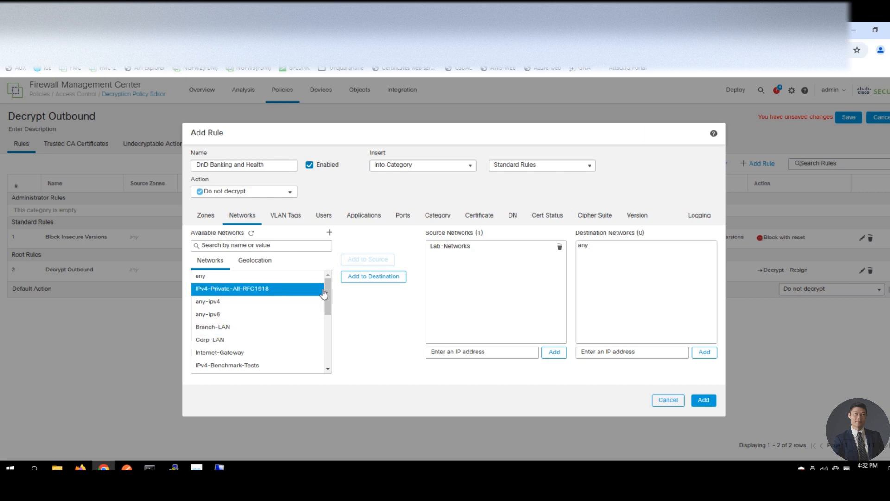
drag(324, 292, 328, 323)
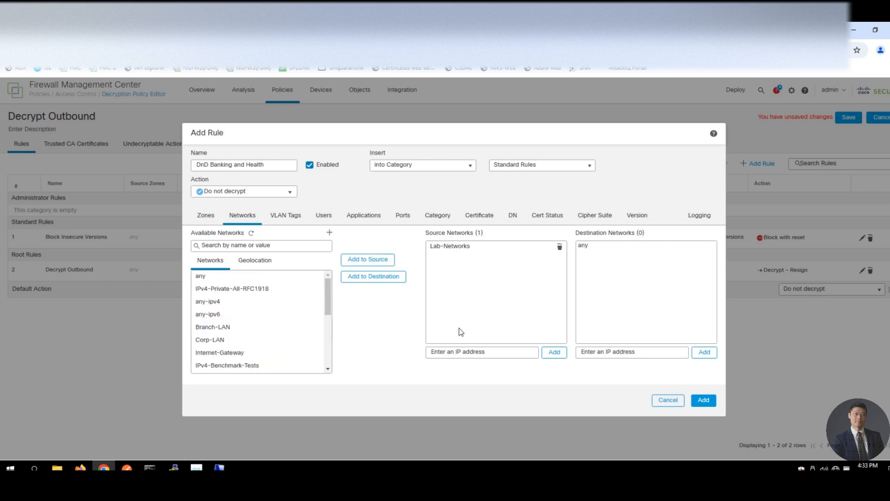
Add OutZone as the destination zone of the DnD Banking and Health rule
click(207, 218)
click(246, 312)
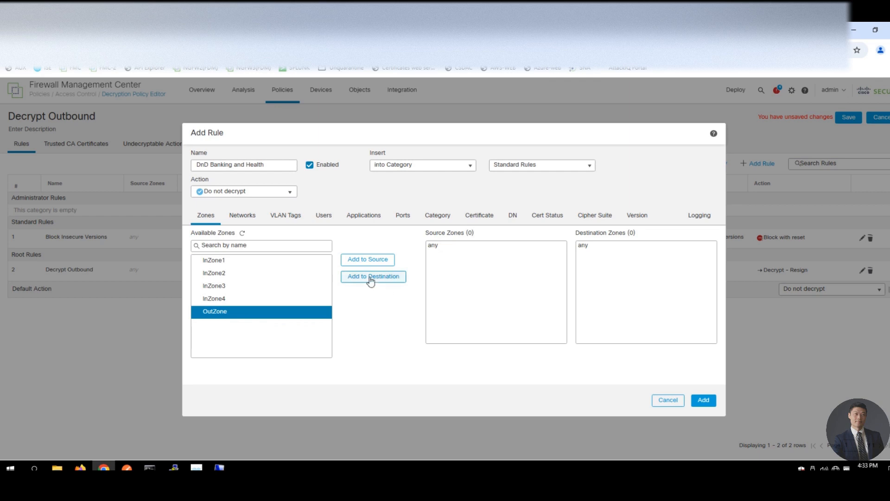
click(370, 276)
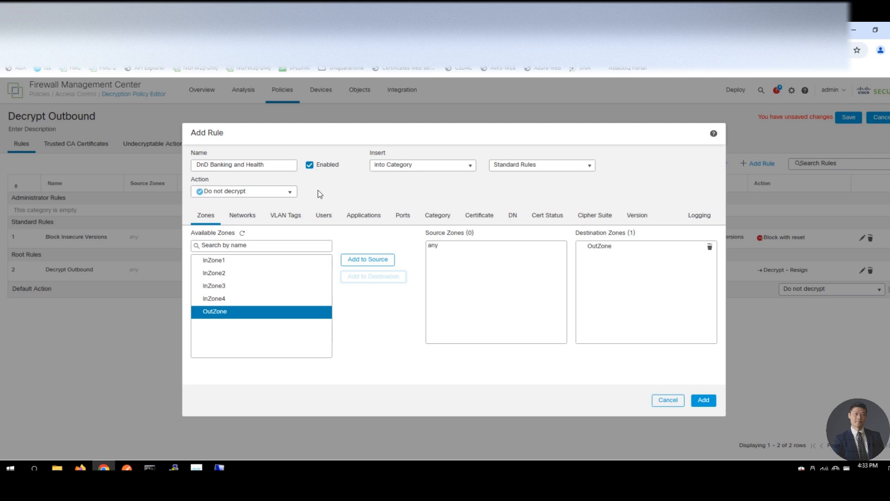
Find the Finance URL category and add it to the DnD Banking and Health rule with any reputation
click(436, 225)
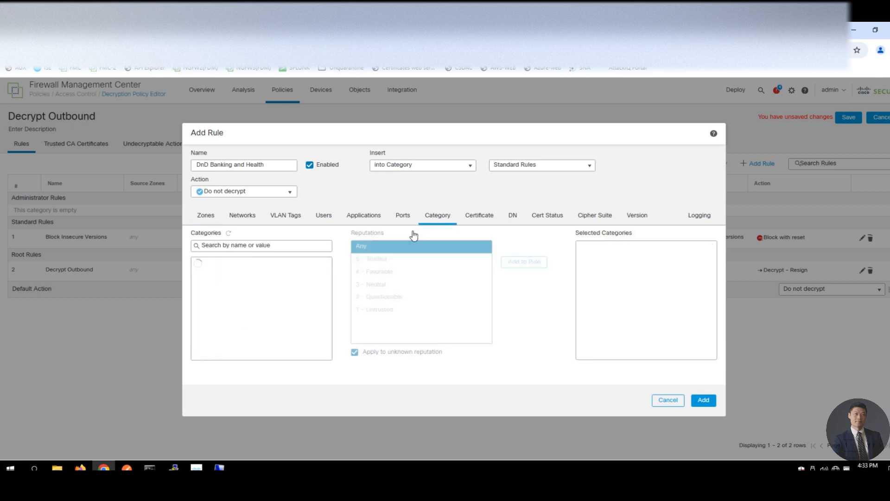
click(243, 246)
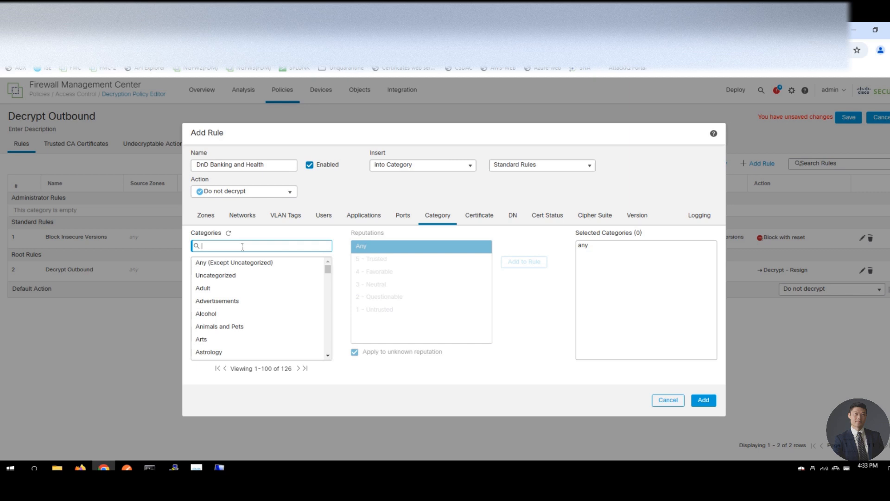
text(finance)
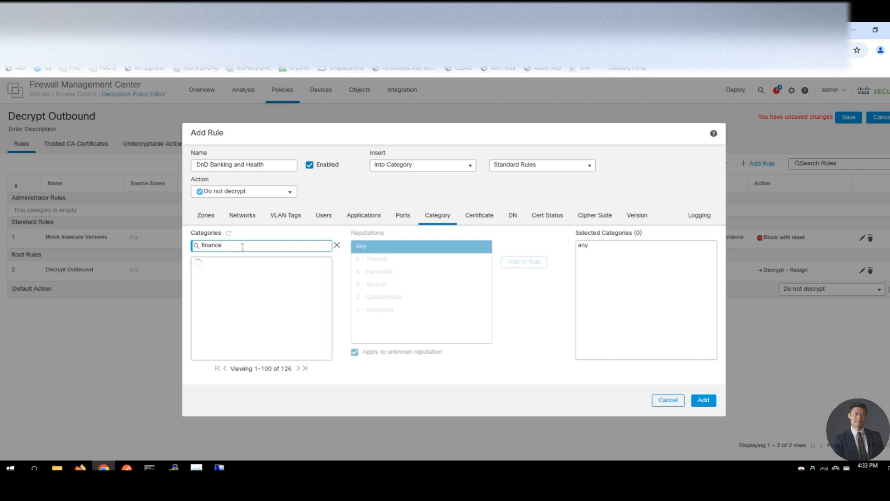
click(252, 275)
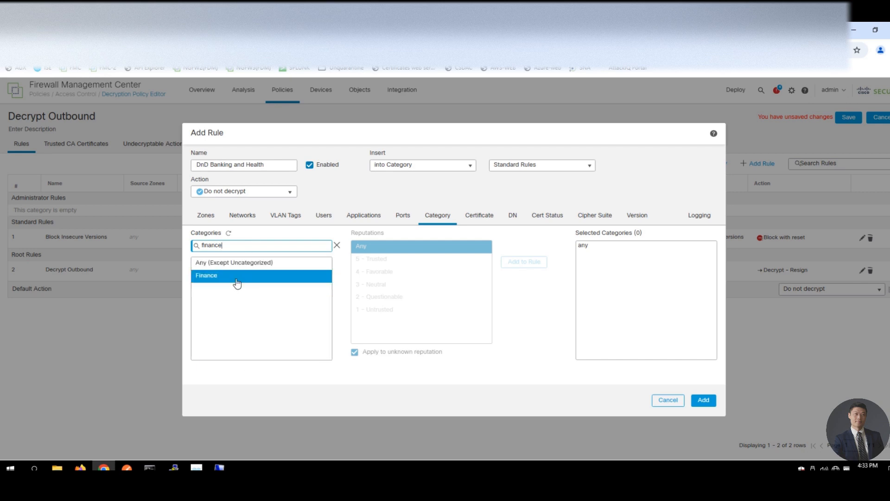
click(523, 262)
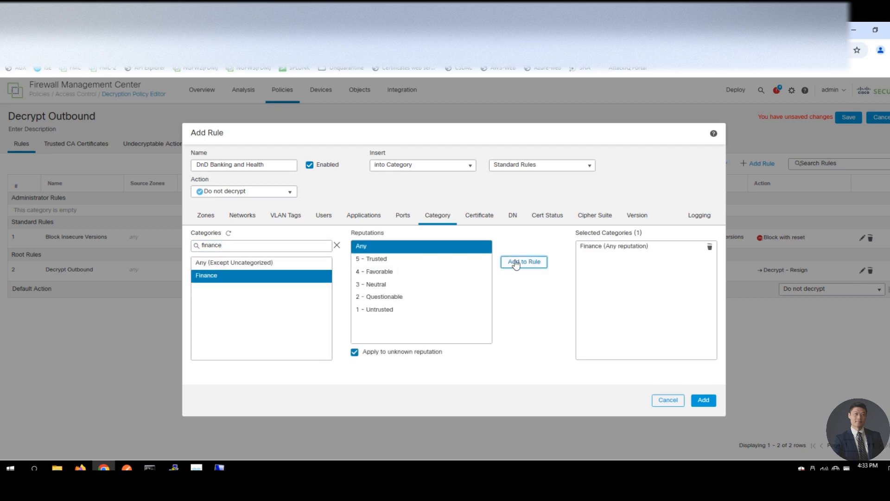
Find the Health and Medicine URL category and add it to the DnD Banking and Health rule with any reputation
double_click(257, 248)
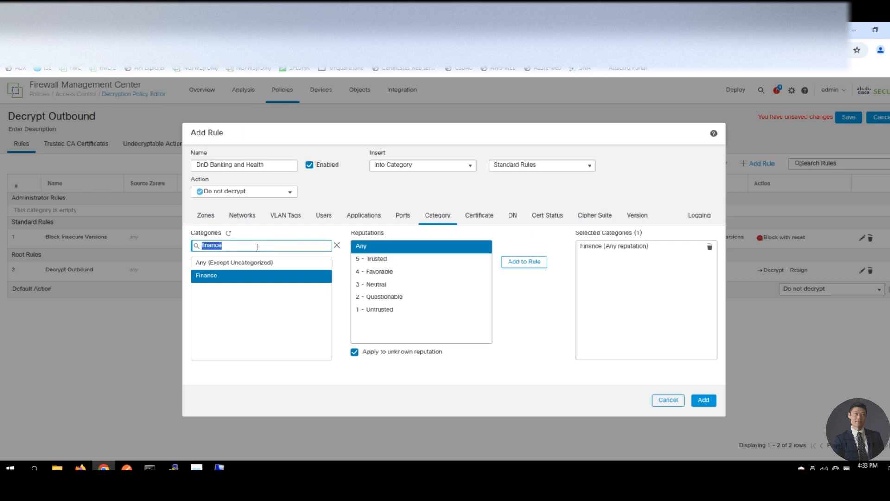
text(healthcare)
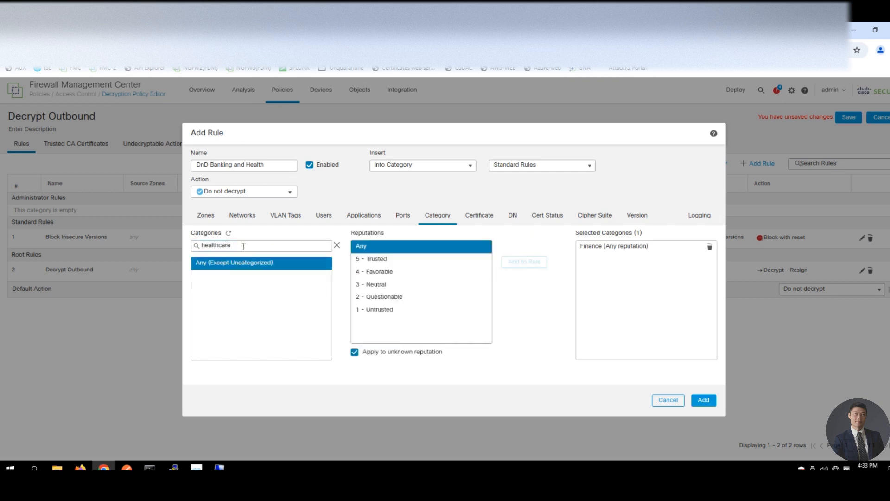
double_click(243, 245)
text(health and me)
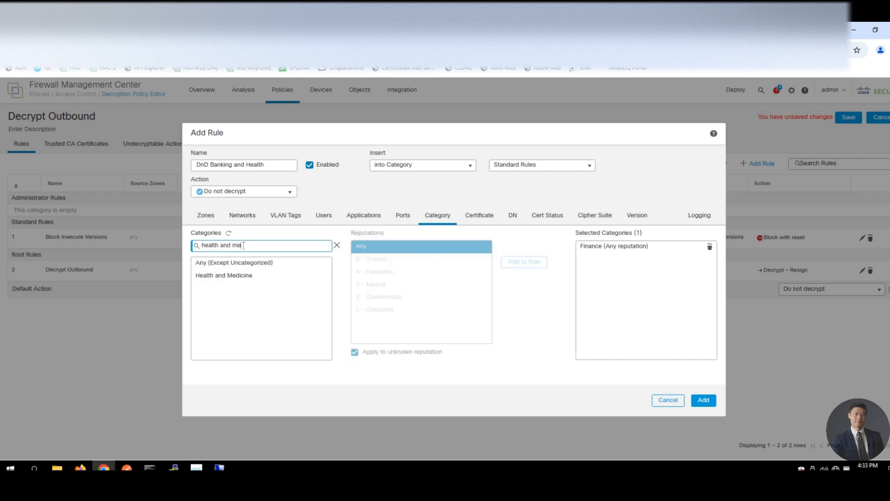
click(255, 276)
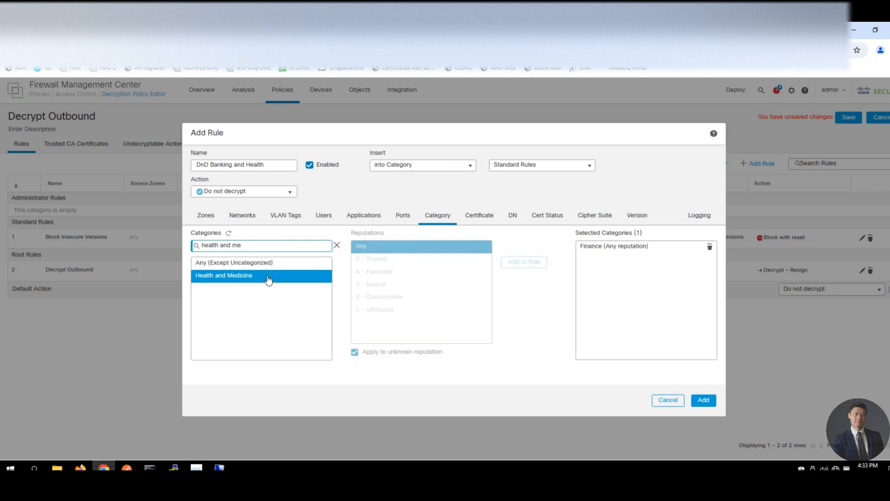
click(505, 264)
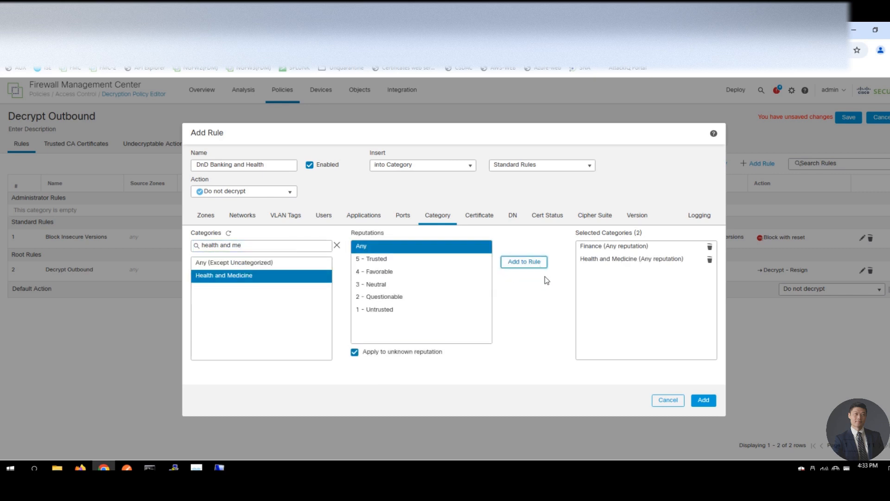
Enable logging at end of connection for the DnD Banking and Health rule and add the rule to the policy
click(699, 215)
click(224, 234)
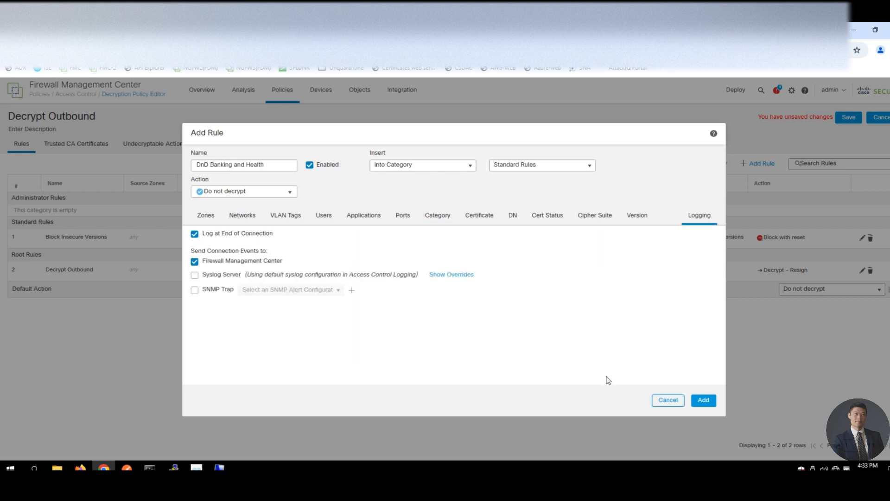
click(700, 405)
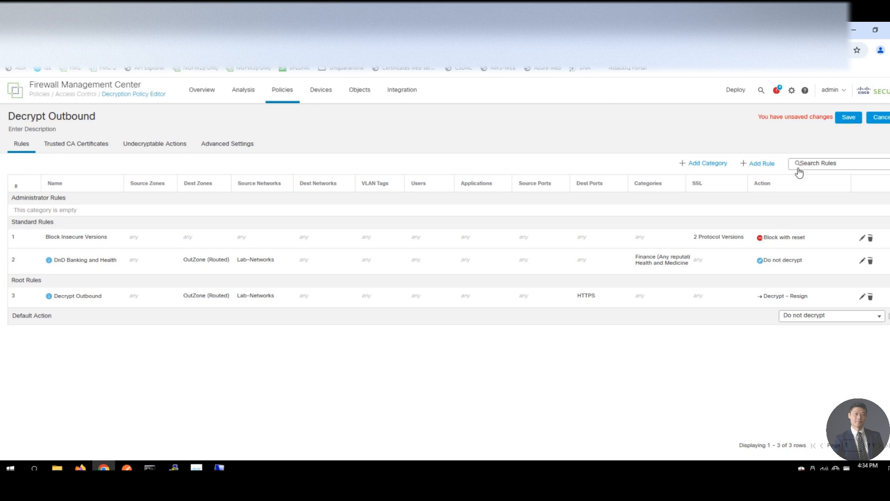
Start a new Do not decrypt rule named DnD Pinned Apps, inserted into the Standard Rules category
click(758, 163)
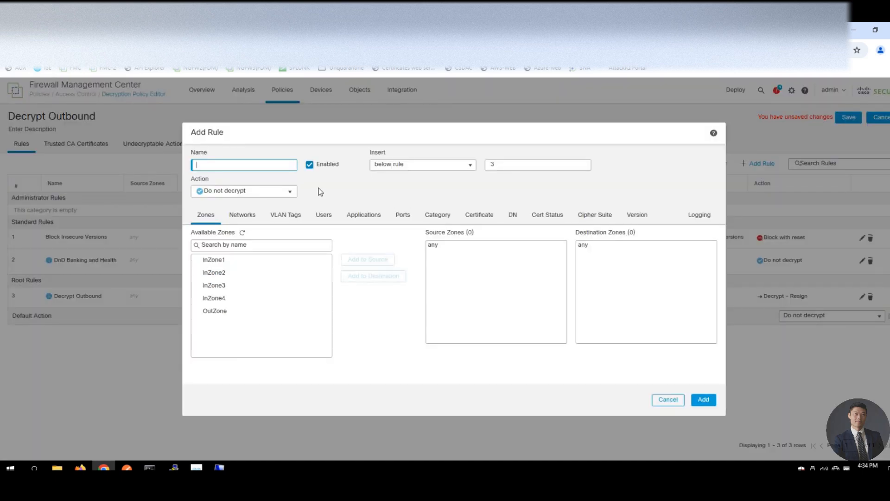
text(Do not)
key(BackSpace)
key(BackSpace)
key(BackSpace)
key(BackSpace)
key(BackSpace)
key(BackSpace)
text(Do not De)
text(cryu)
text(pt)
drag(243, 166, 191, 167)
text(DND)
key(BackSpace)
key(BackSpace)
text(nd)
key(BackSpace)
text(D)
key(BackSpace)
text(D Pinned Apps)
click(399, 165)
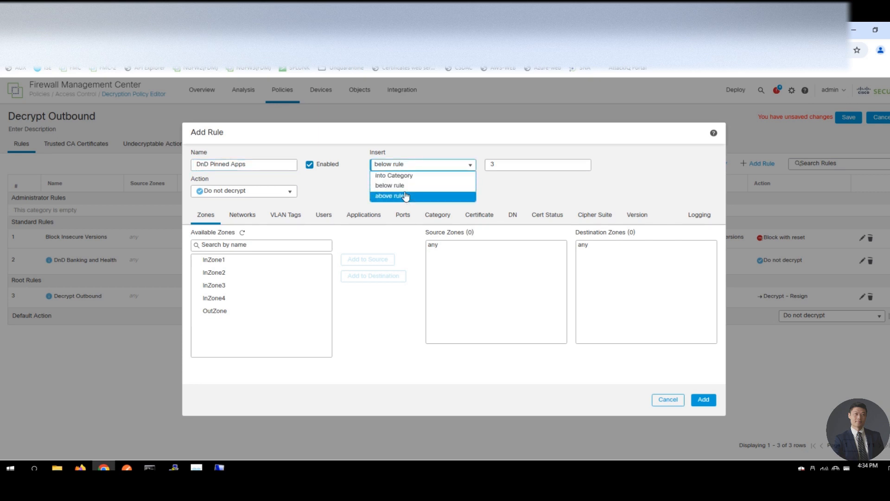
click(417, 175)
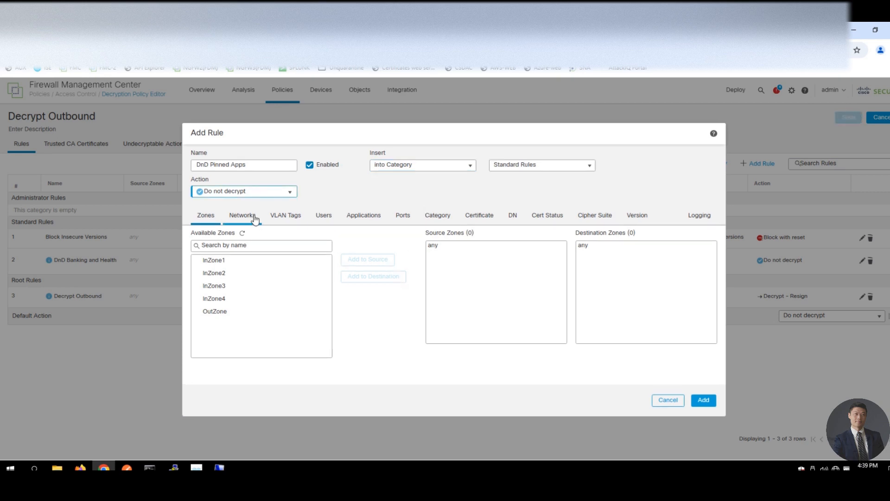
Add Lab-Networks as the source network of the DnD Pinned Apps rule
click(246, 216)
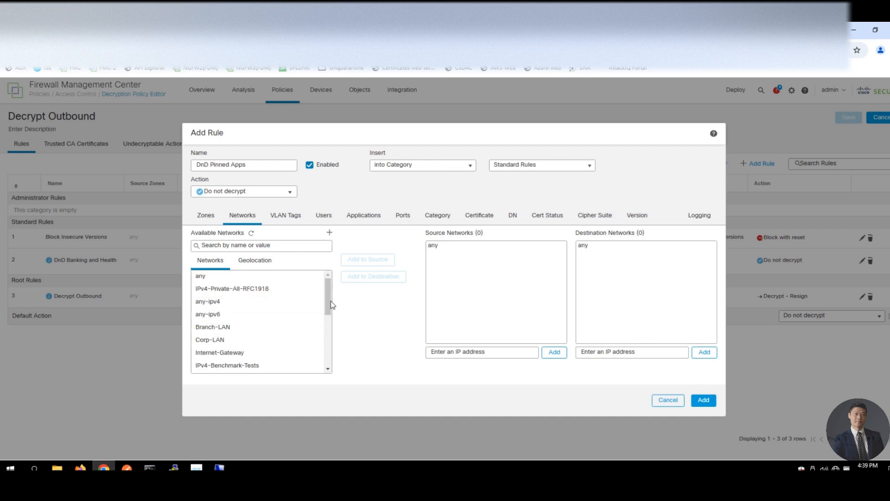
scroll(329, 307, down, 5)
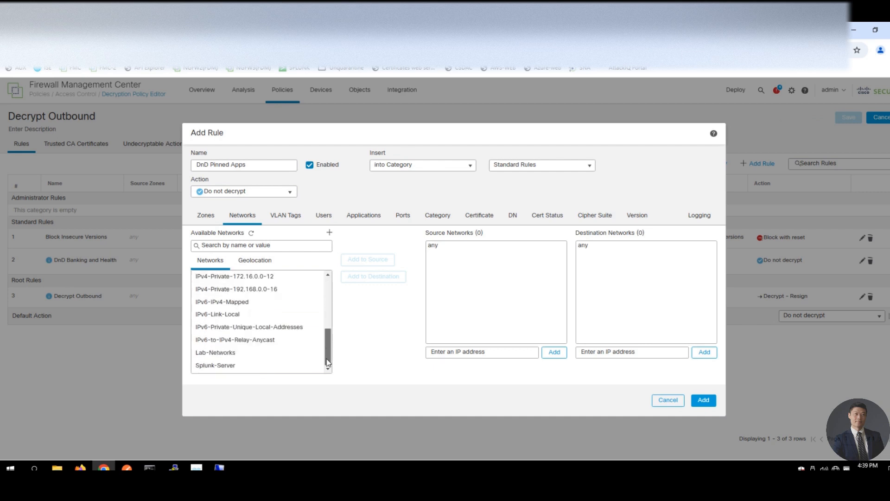
click(230, 353)
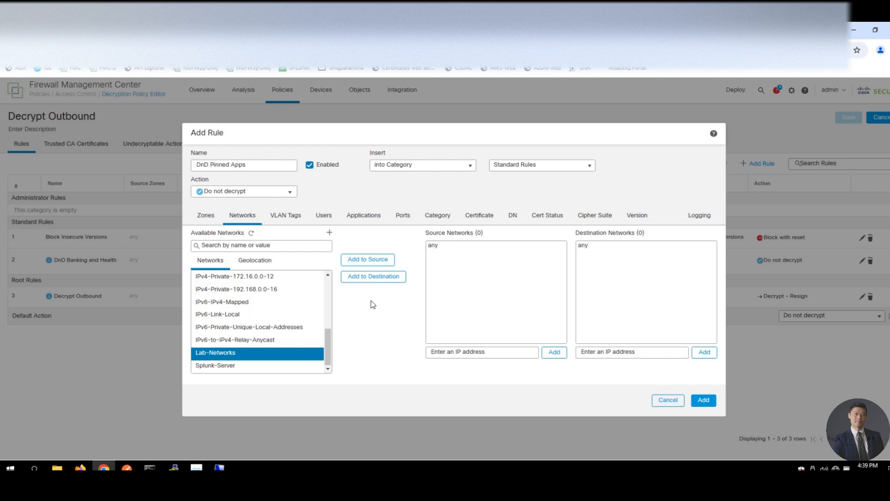
click(367, 259)
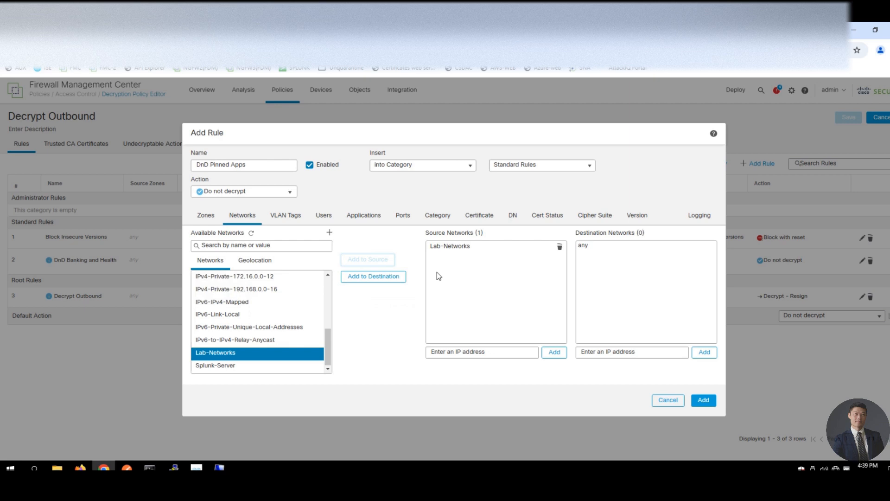
Filter the applications by the pinned certificate tag and add all matching apps to the DnD Pinned Apps rule
click(372, 221)
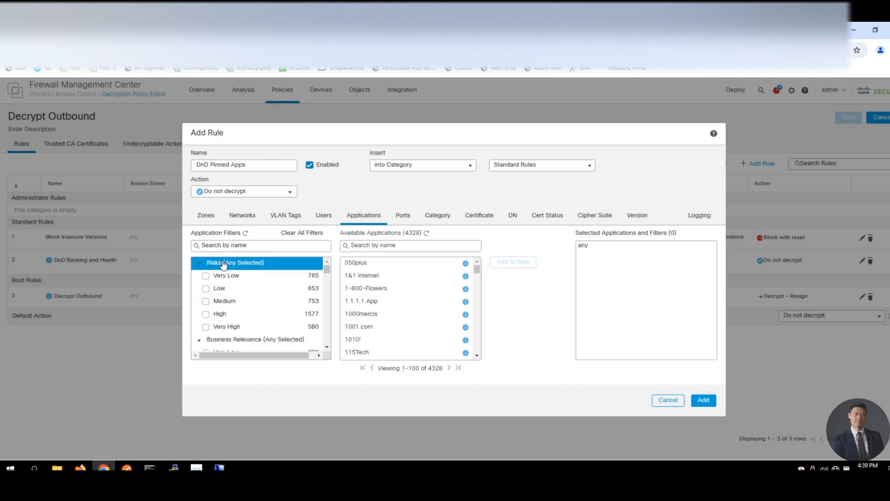
click(249, 246)
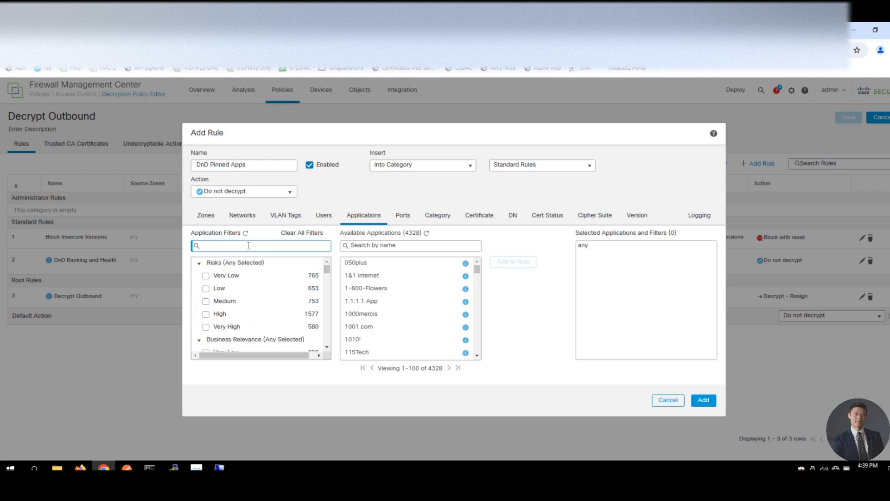
text([)
text(inn)
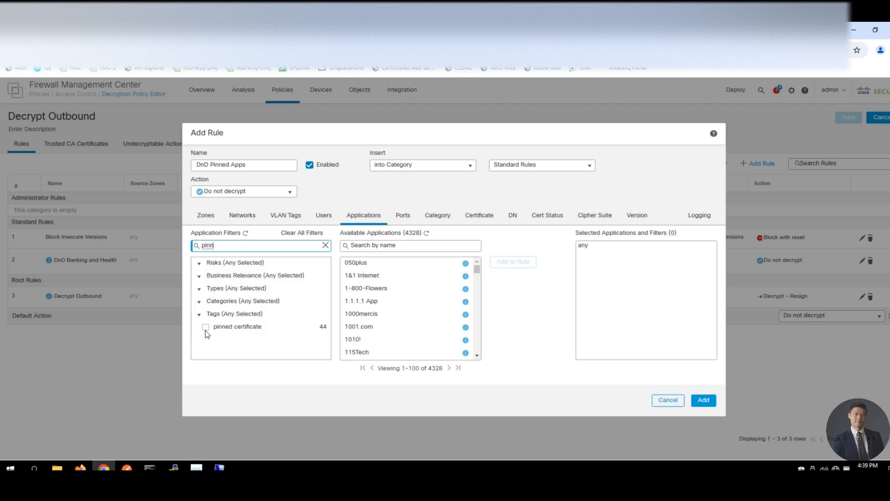
click(204, 329)
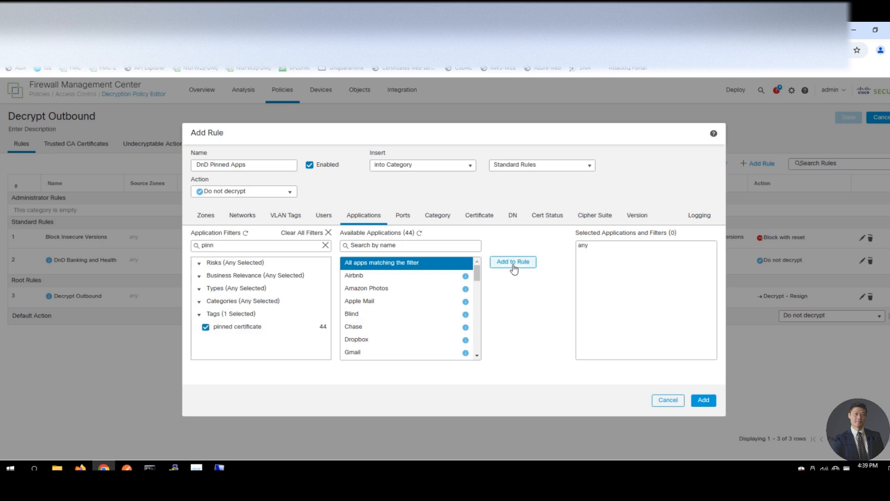
click(455, 301)
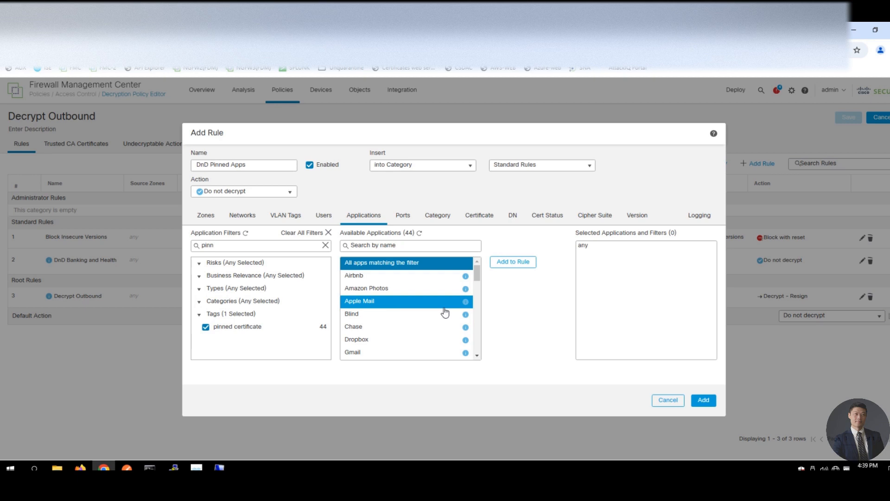
click(445, 303)
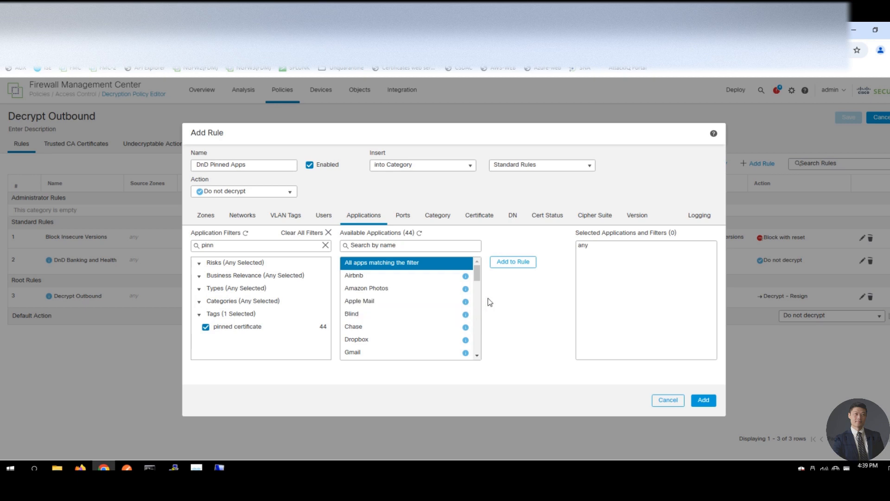
click(528, 265)
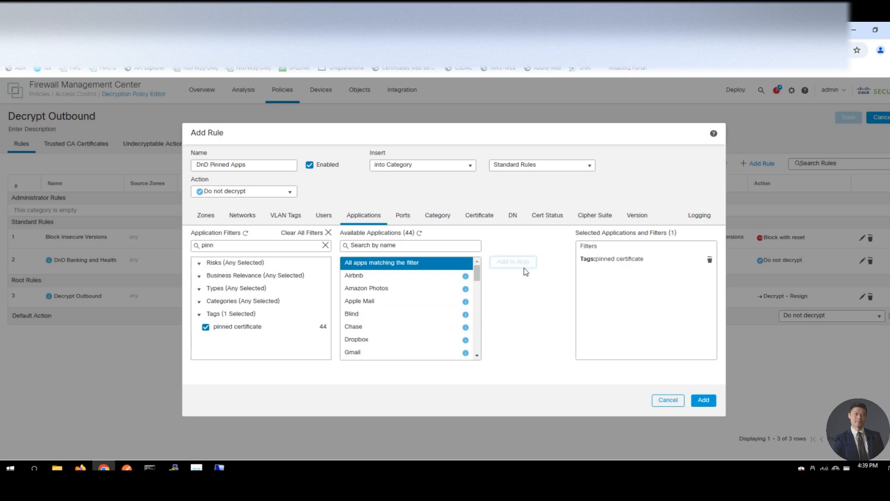
Enable logging at end of connection for the DnD Pinned Apps rule and add the rule to the policy
click(699, 215)
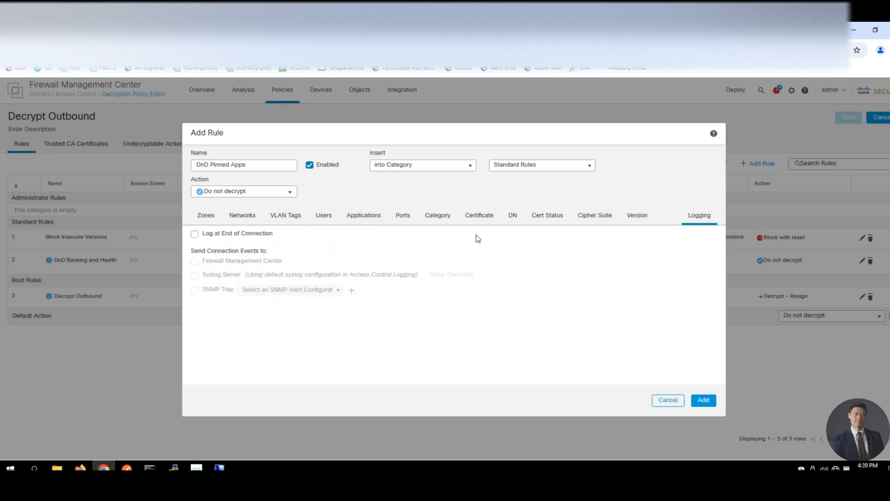
click(195, 234)
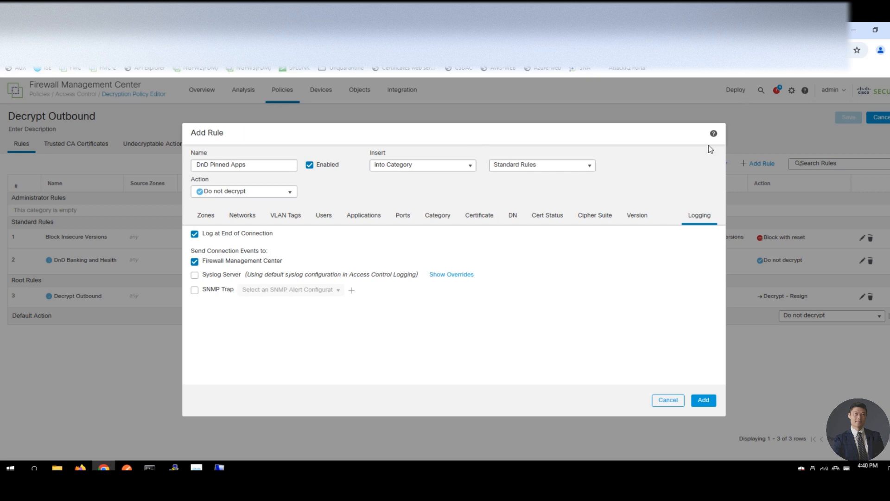
click(705, 403)
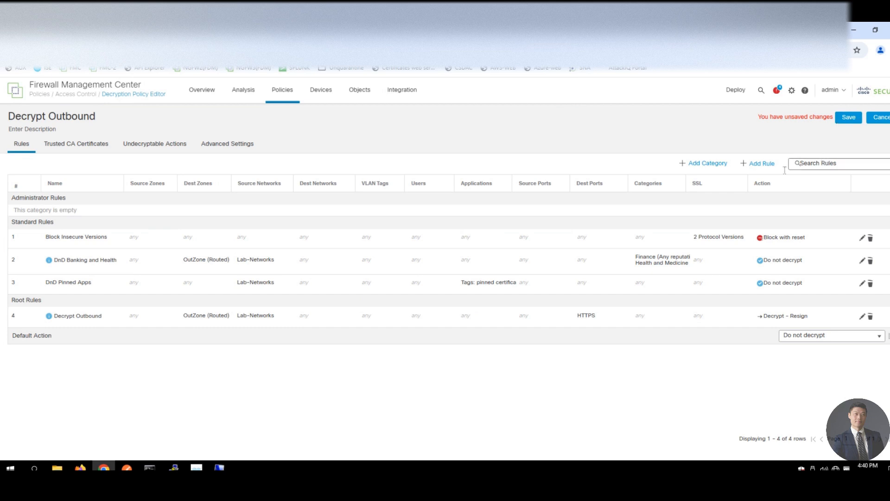
Start a new Do not decrypt rule named DnD Specific DNs, inserted into the Standard Rules category
click(745, 166)
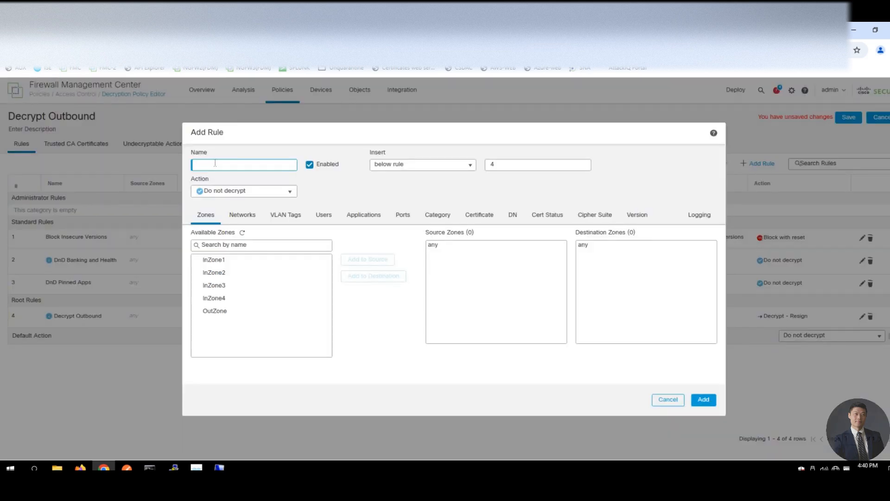
text(DnD Specific DNs)
click(436, 173)
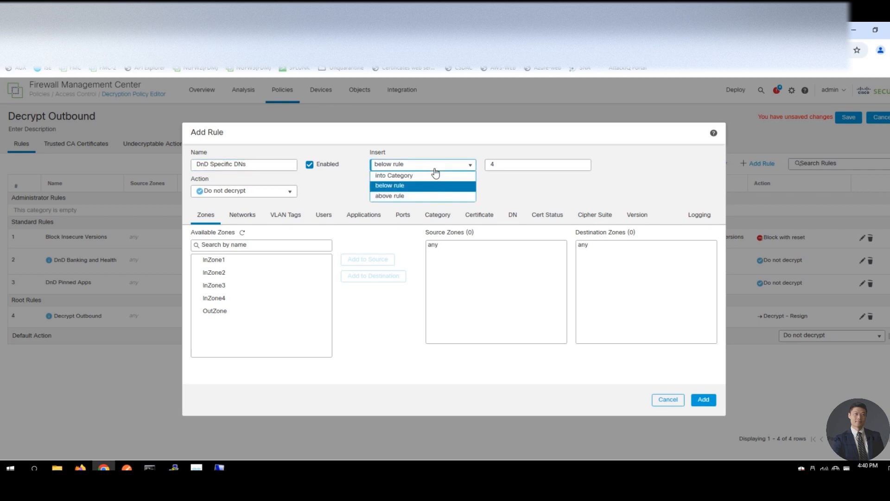
click(424, 177)
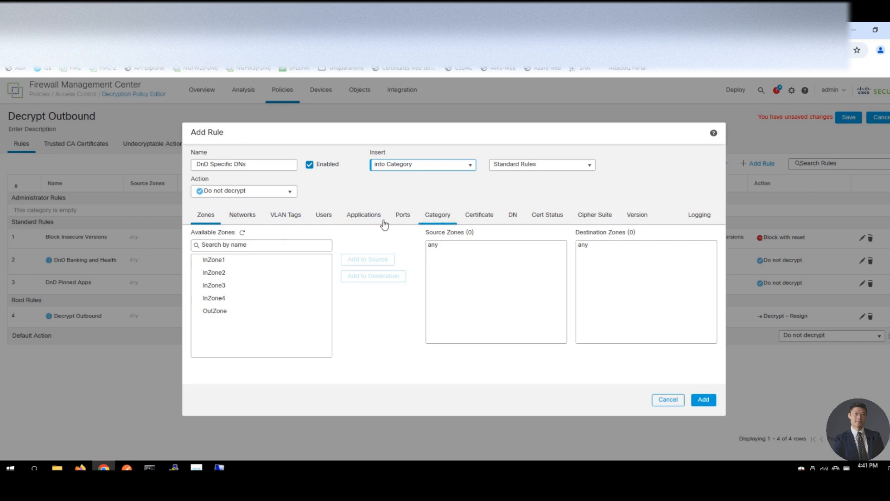
Add Lab-Networks as the source network of the DnD Specific DNs rule
click(232, 217)
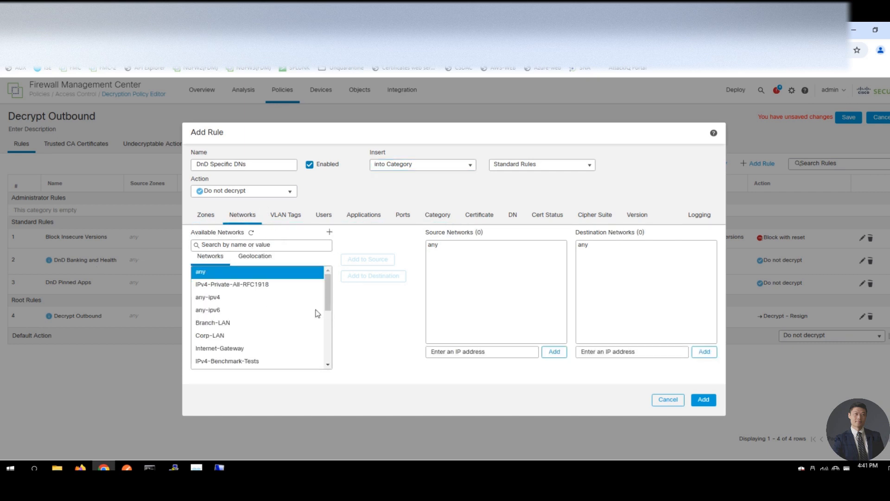
drag(331, 305, 297, 353)
click(256, 350)
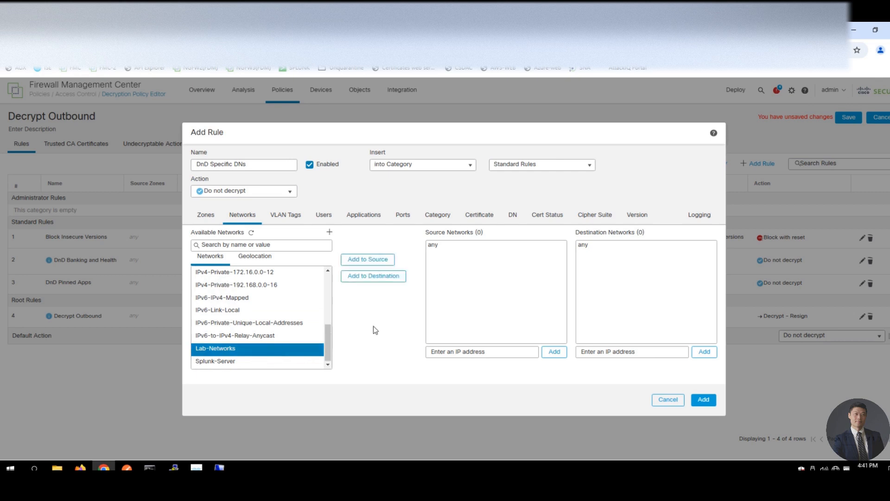
click(368, 259)
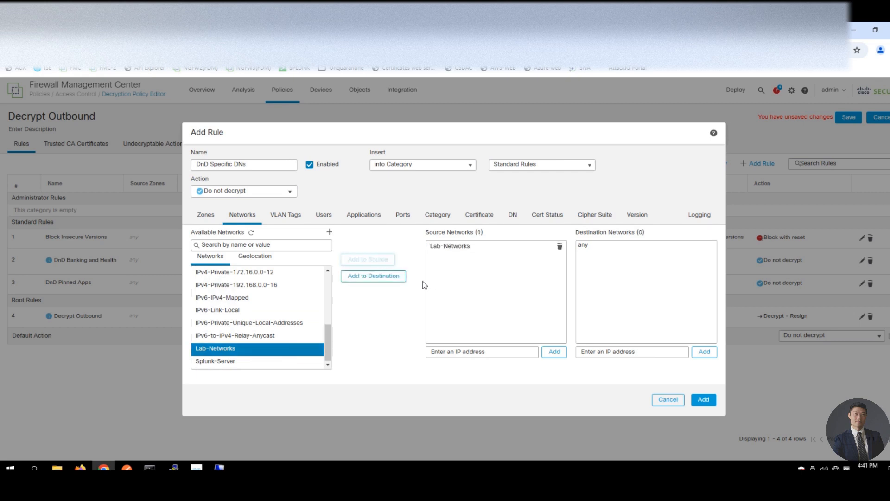
click(434, 252)
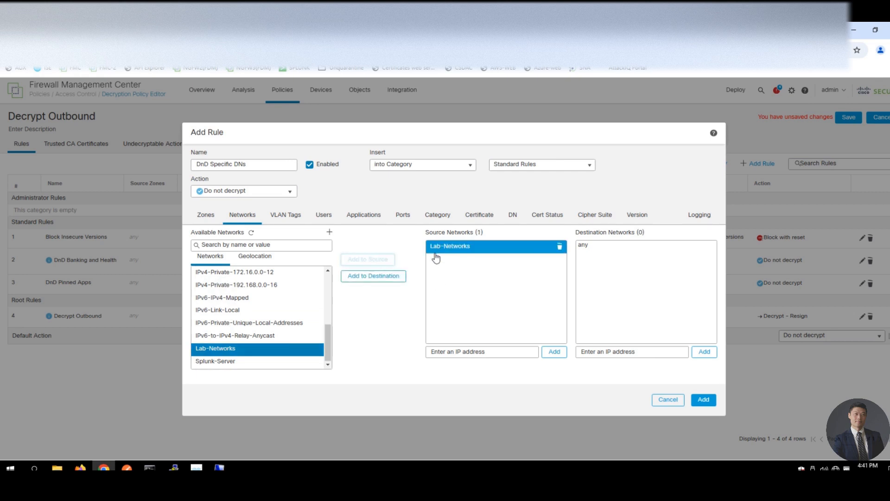
Add Cisco-Undecryptable-Sites as a subject DN of the DnD Specific DNs rule and enable logging at end of connection
click(512, 217)
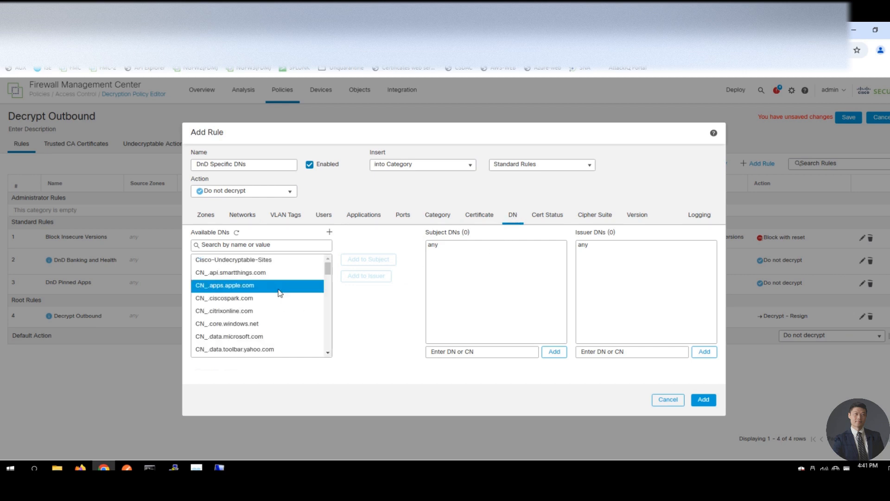
click(248, 244)
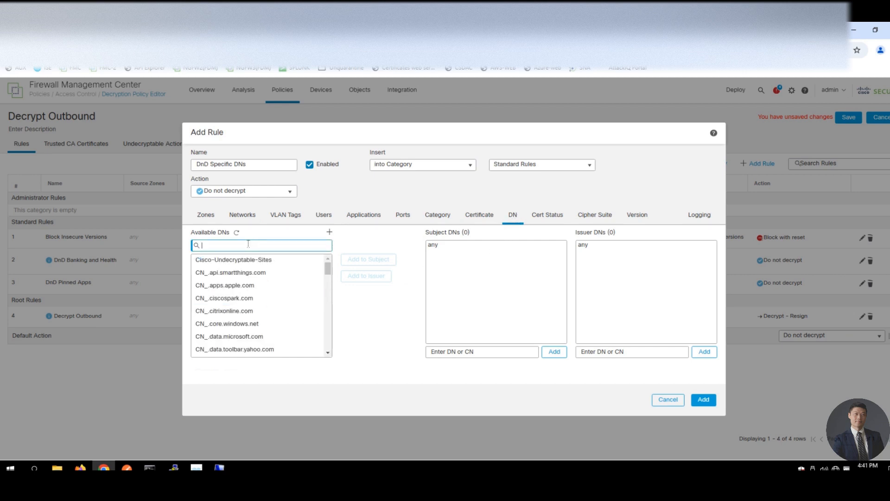
text(cisco-undecry)
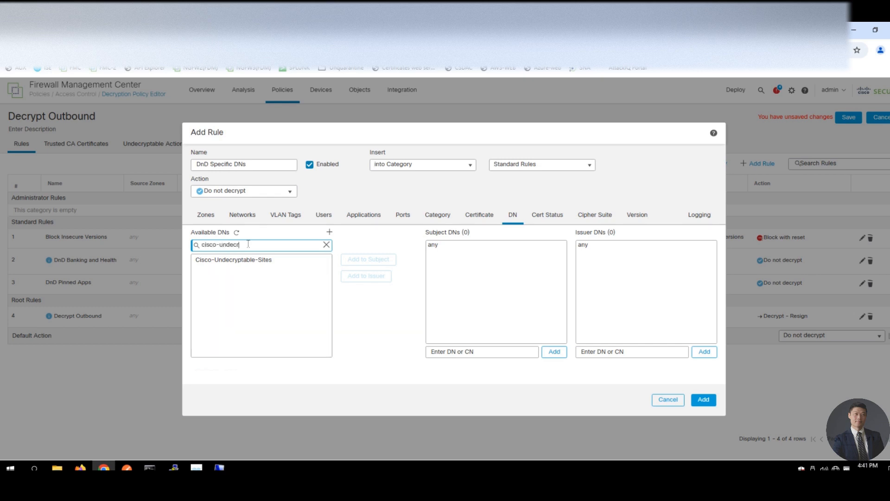
click(255, 263)
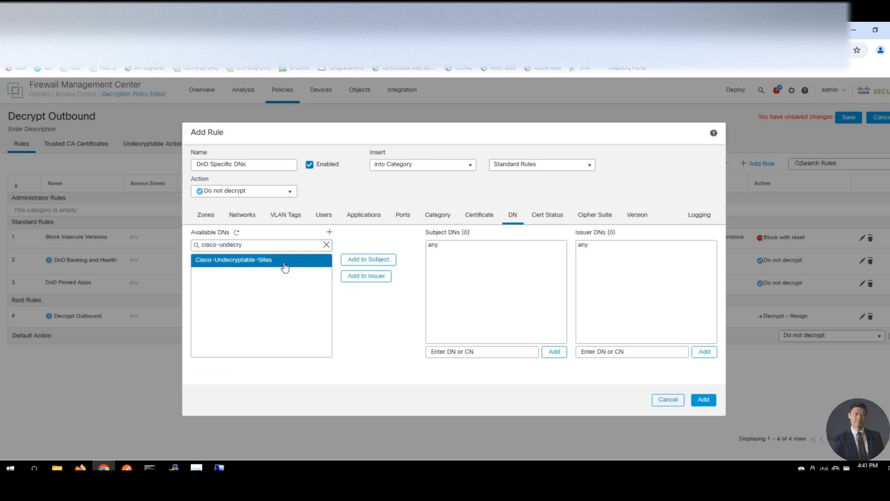
click(377, 265)
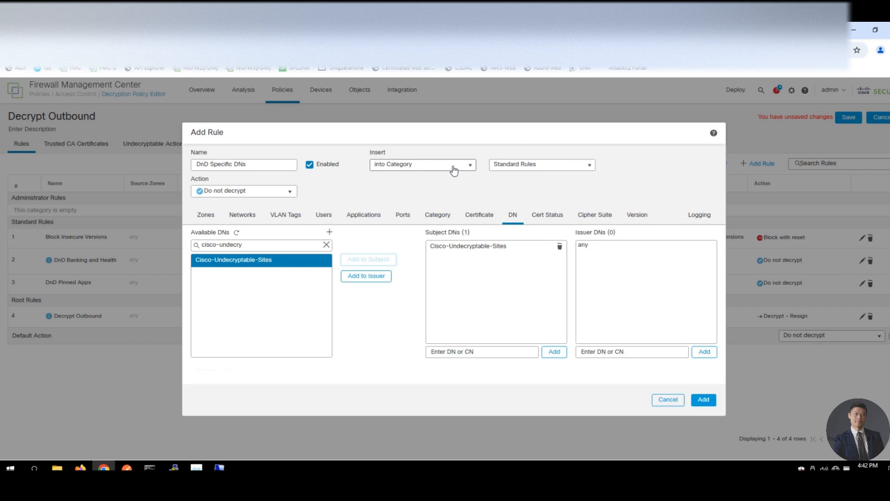
click(703, 215)
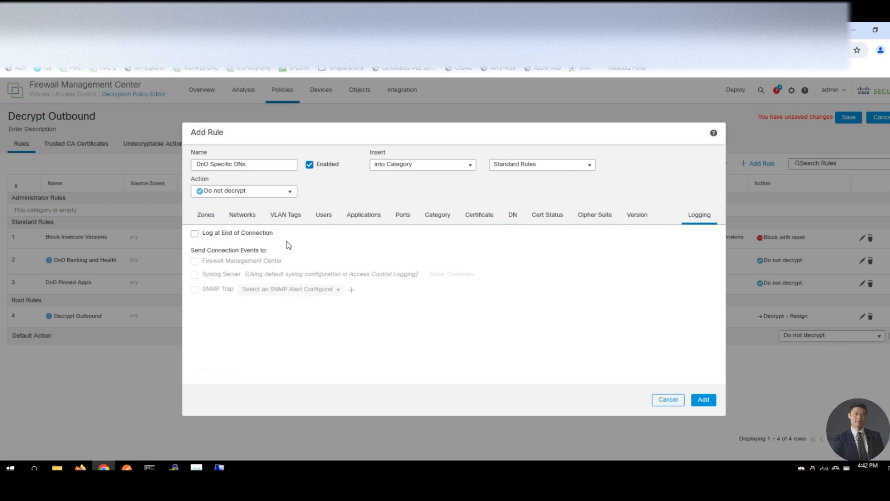
click(194, 234)
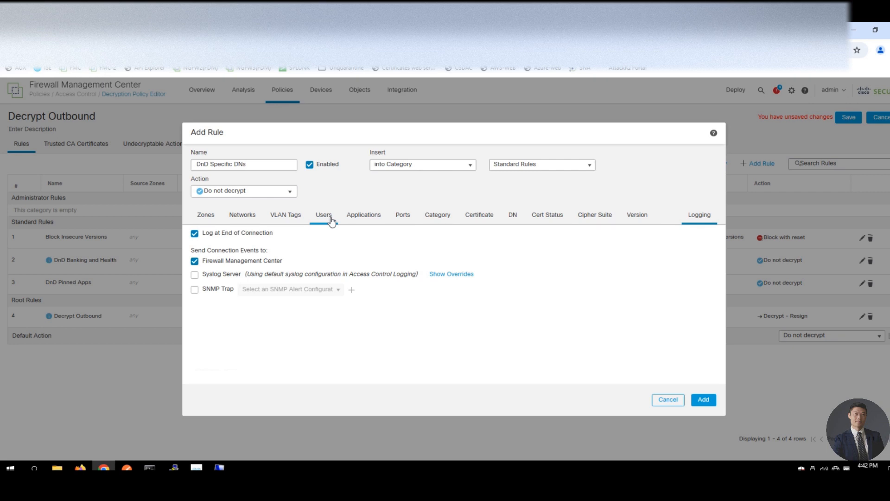
Create a distinguished name object named Spotify.com with the DN spotify.com
click(512, 217)
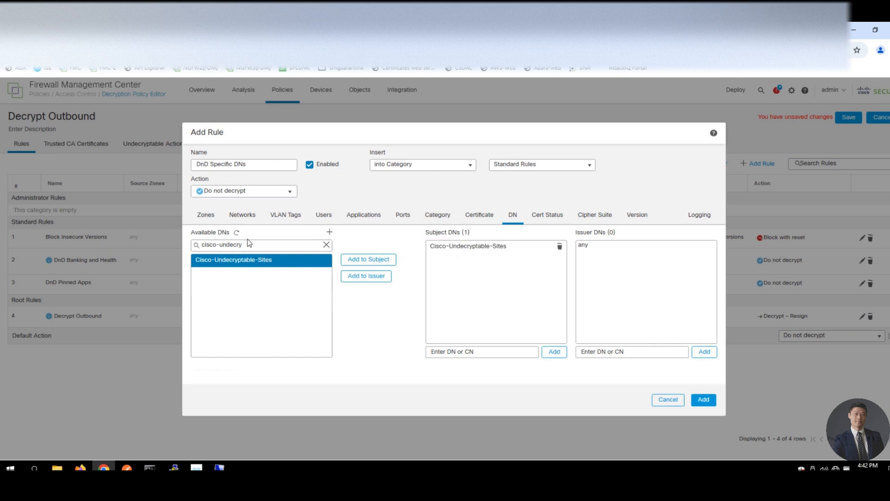
click(329, 232)
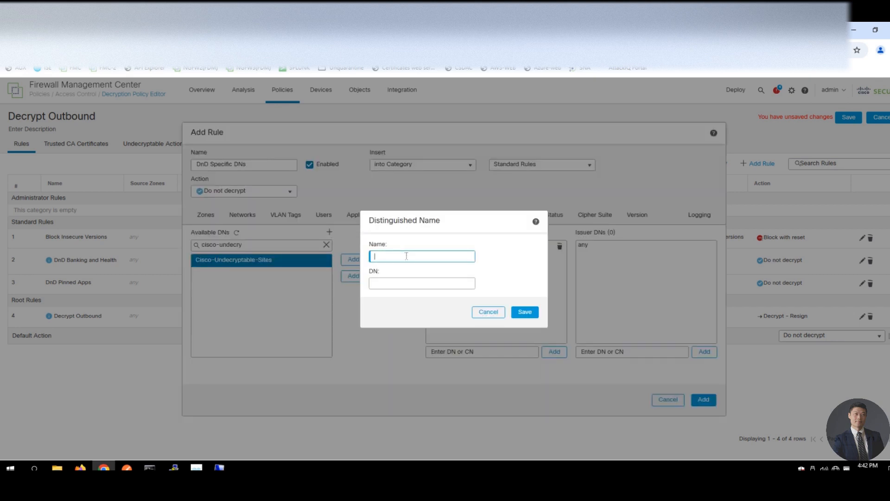
text(Spotify.com)
key(Tab)
text(spo)
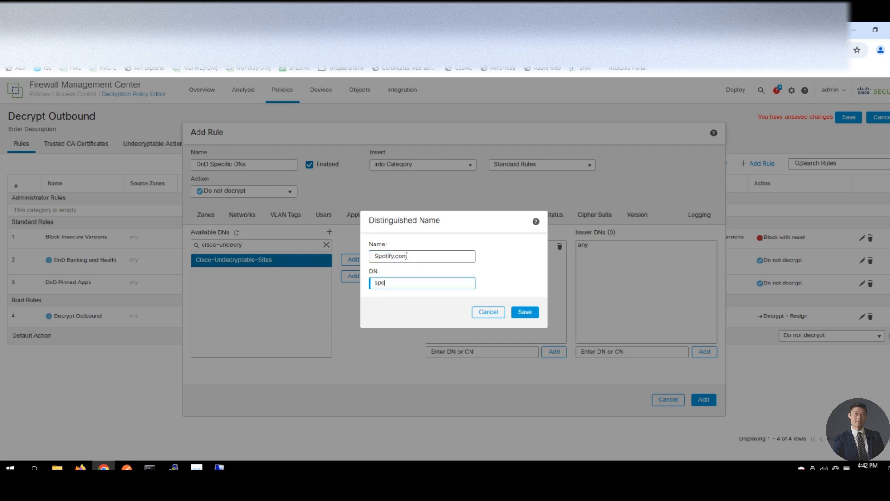
text(tify.com)
click(525, 313)
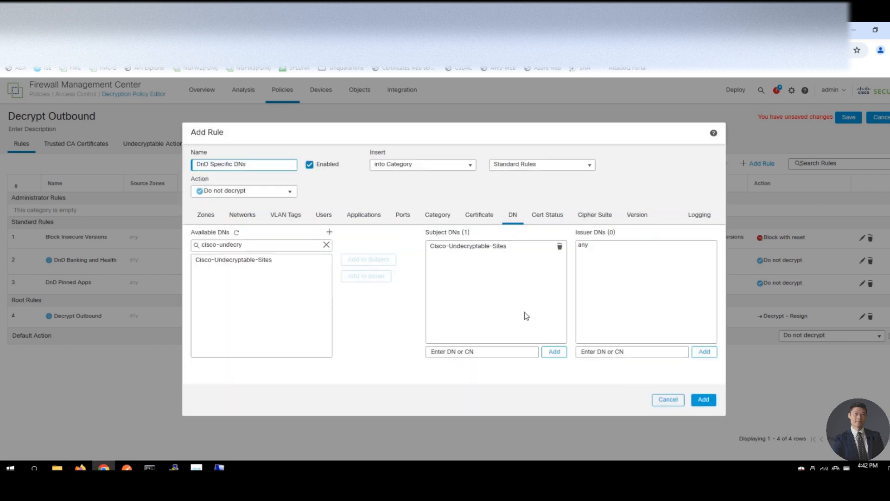
Find the Spotify.com object among the available DNs and add it to the rule's subject DNs
click(327, 244)
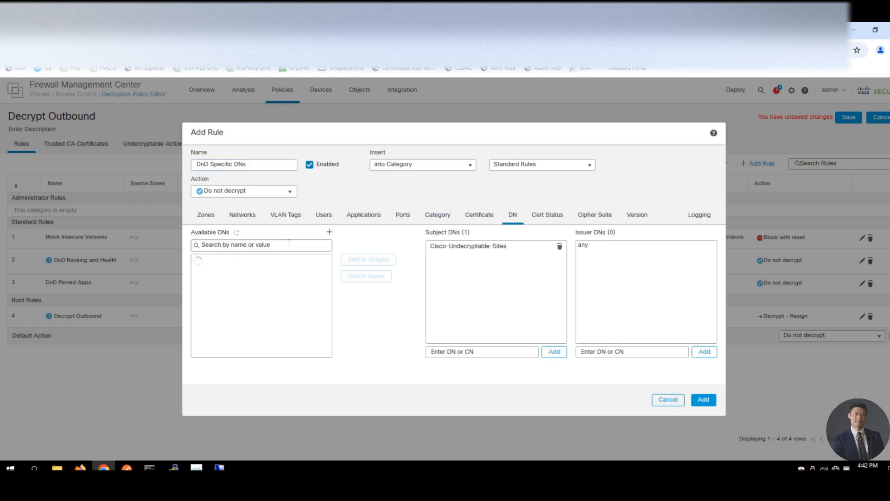
text(tify)
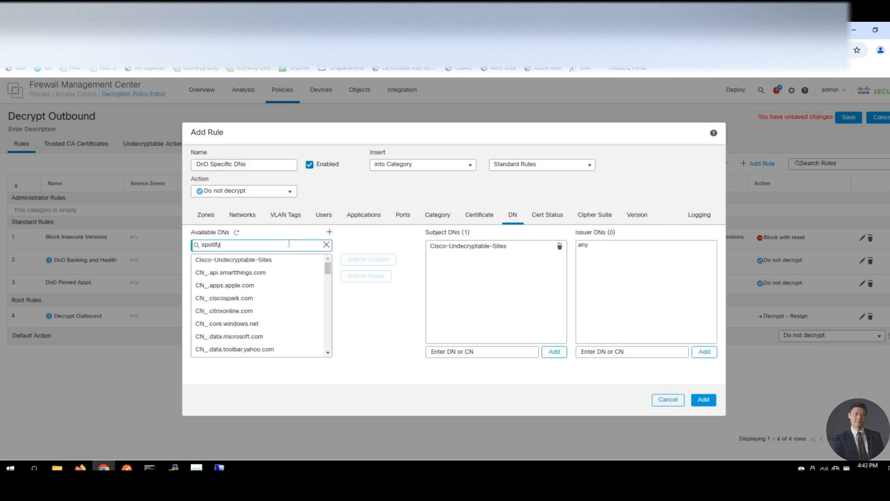
click(263, 259)
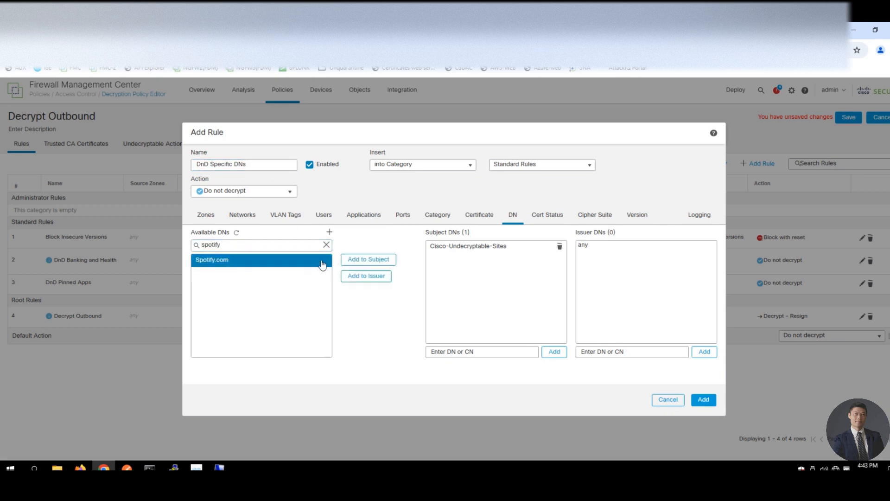
click(368, 259)
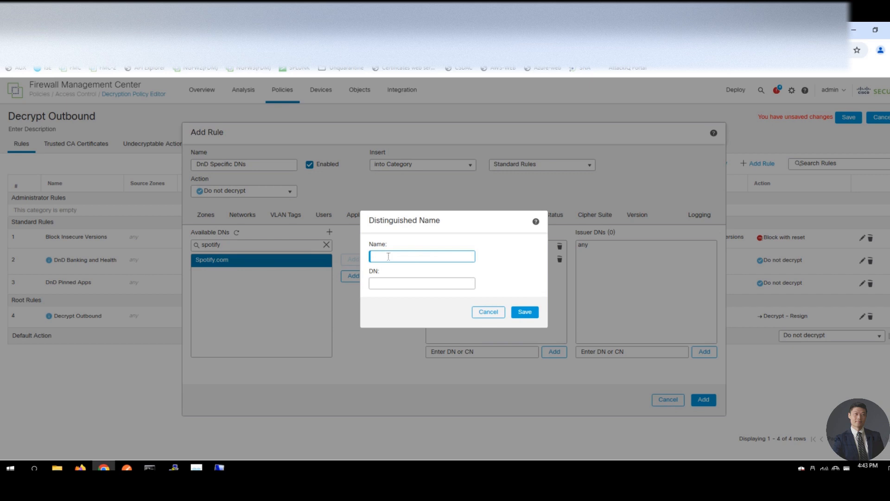
Try to create another distinguished name object named CN=plex.tv with the DN plex.tv
text(plex)
key(BackSpace)
key(BackSpace)
key(BackSpace)
key(BackSpace)
text(CN=slex.tv)
key(Tab)
text(plex.c)
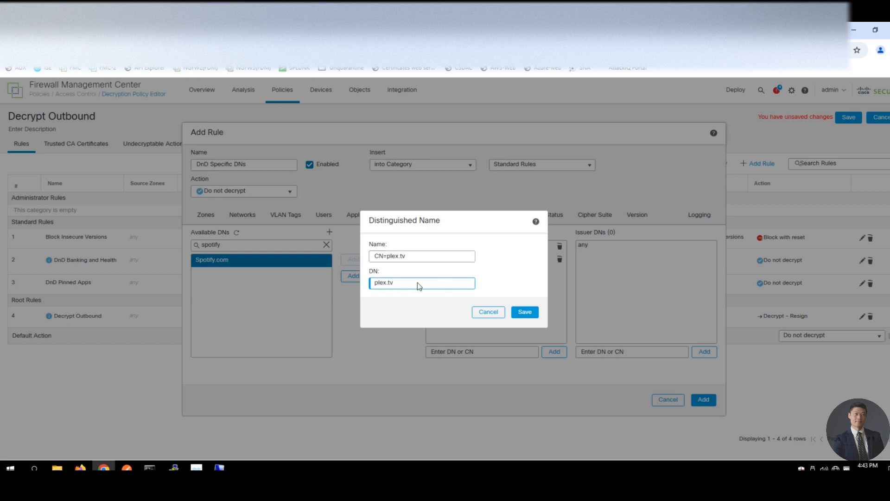
click(525, 312)
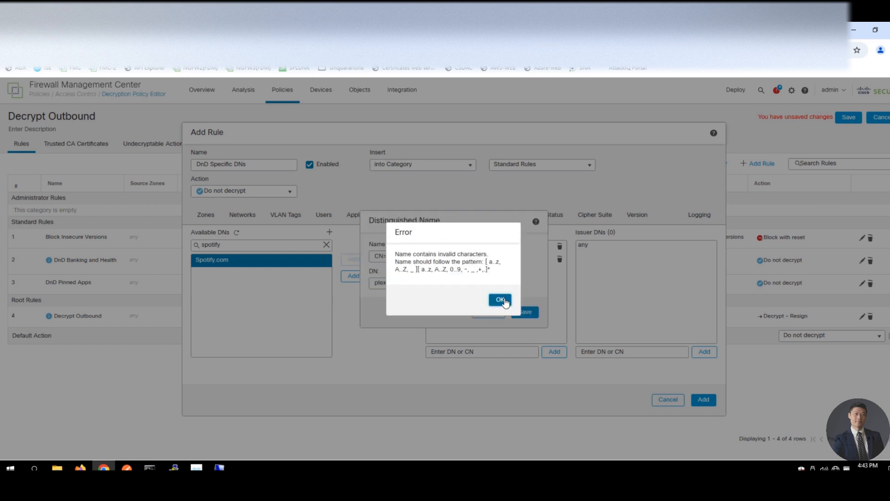
click(503, 301)
Change the new distinguished name object's name to plex.tv and save the object
drag(420, 256, 306, 251)
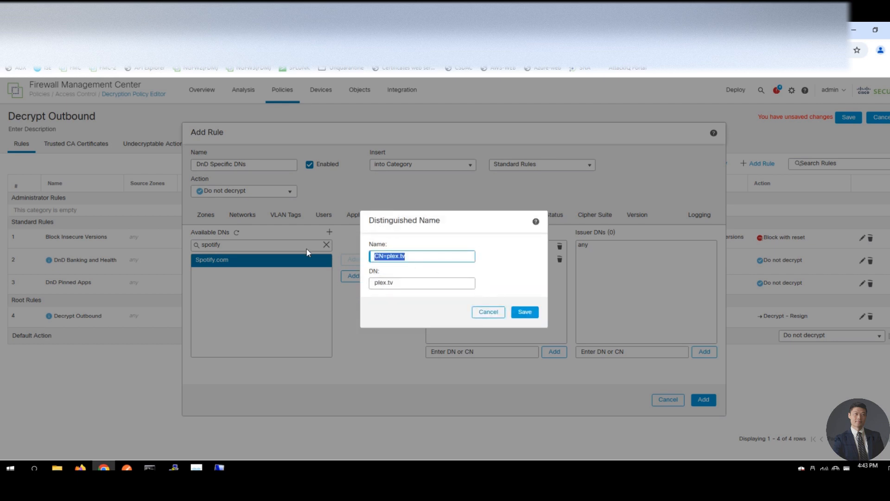
text(pl)
key(BackSpace)
key(BackSpace)
click(536, 315)
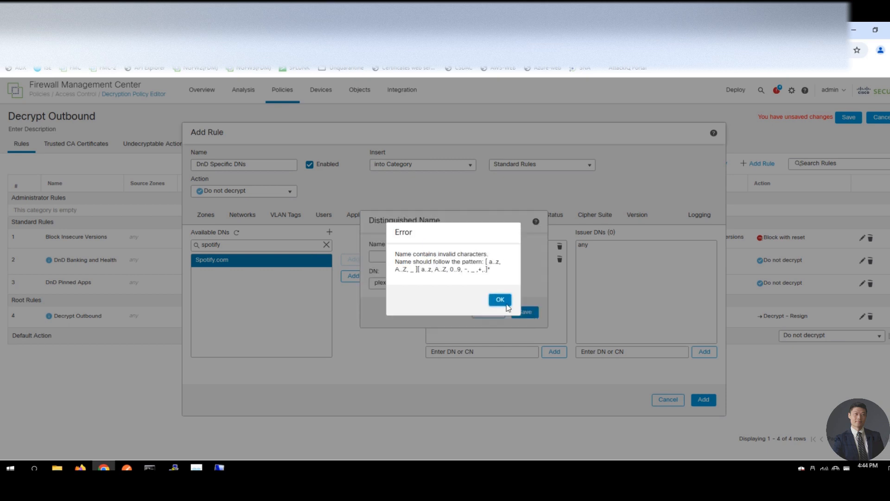
click(495, 302)
click(411, 282)
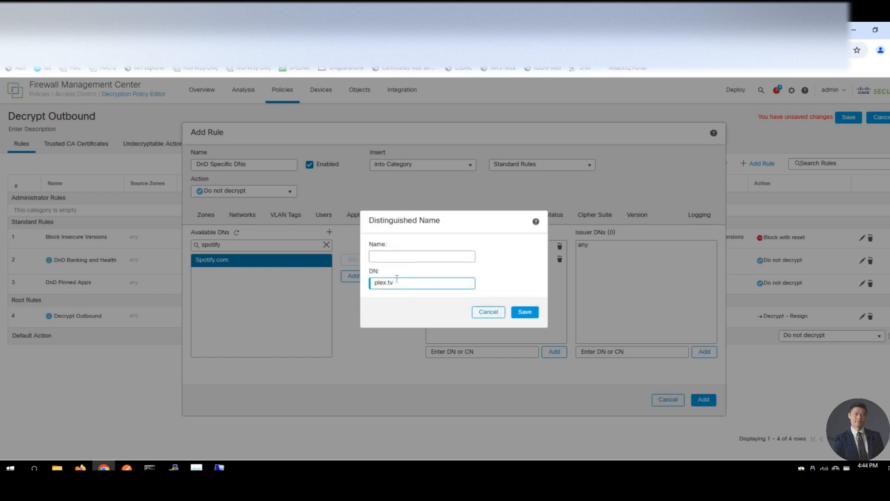
click(410, 257)
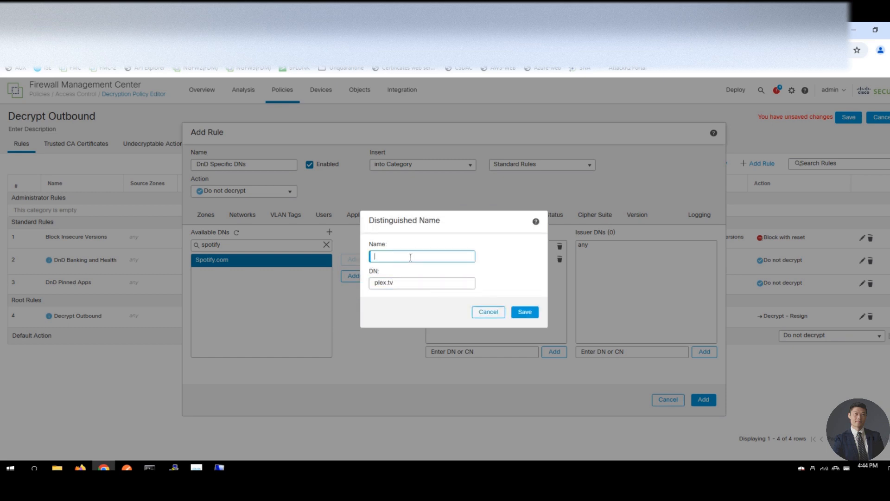
text(plex.tv)
click(529, 316)
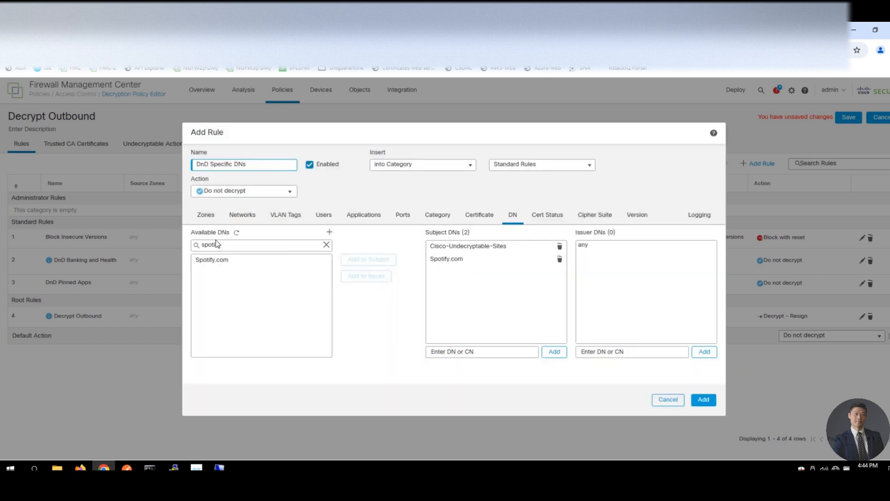
Find the plex.tv object among the available DNs and add it to the rule's subject DNs
click(327, 244)
click(295, 246)
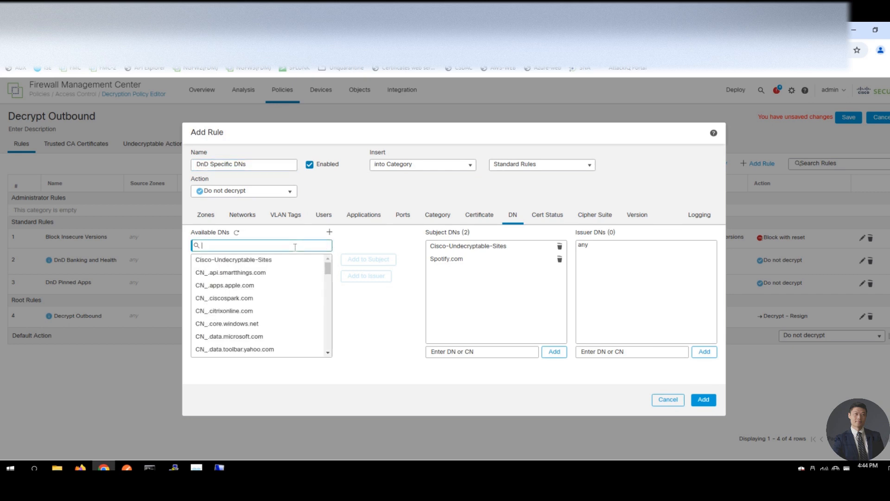
text(plex)
click(239, 263)
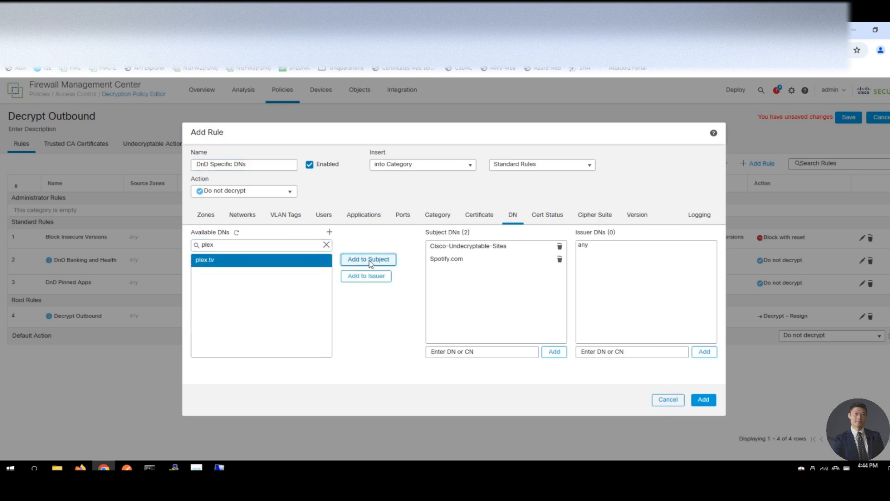
click(369, 260)
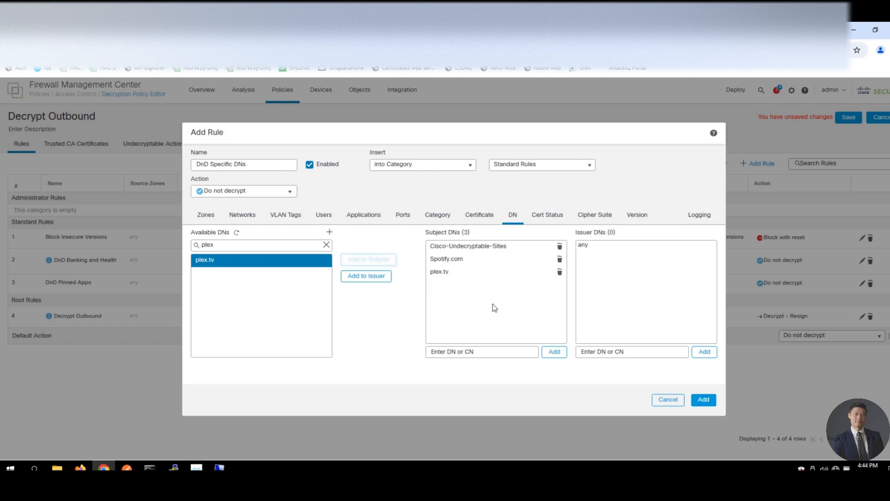
Add the completed DnD Specific DNs rule to the Decrypt Outbound policy and save the policy
click(704, 399)
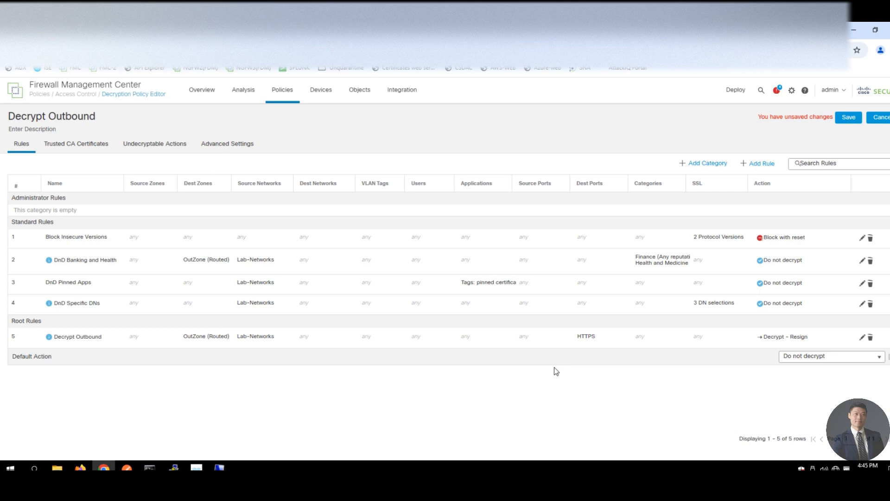
click(850, 118)
Create an intrusion policy named Balanced Intrusion in Prevention mode, based on Balanced Security and Connectivity
click(280, 94)
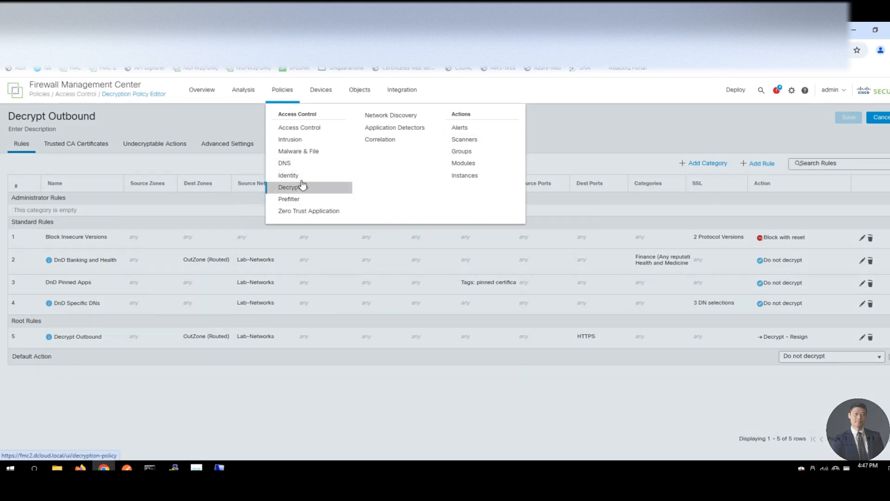
click(330, 140)
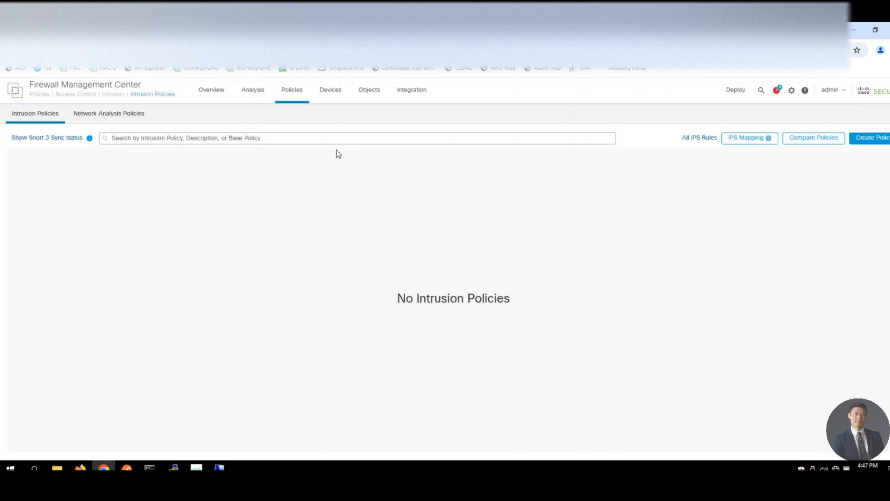
click(868, 138)
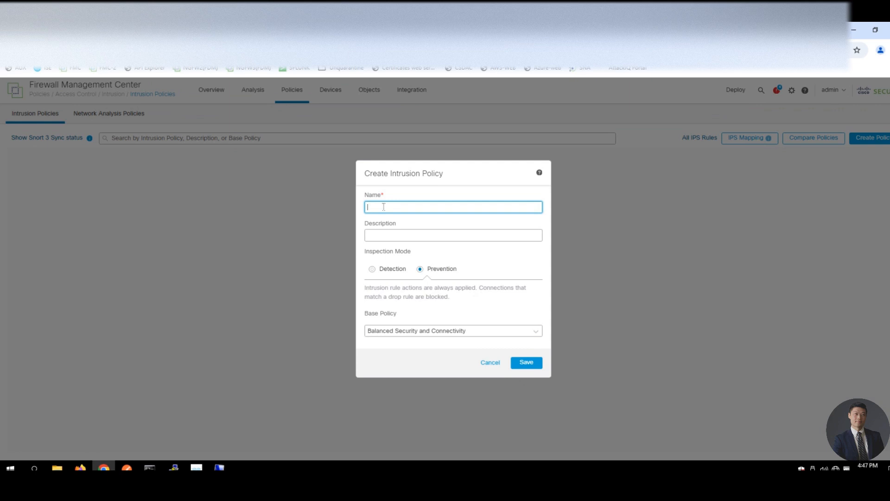
text(Balanced Intrusion)
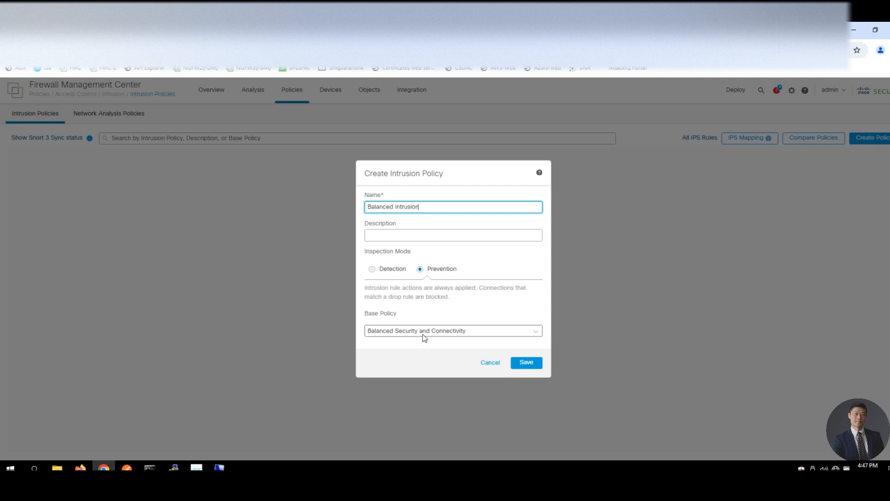
click(526, 364)
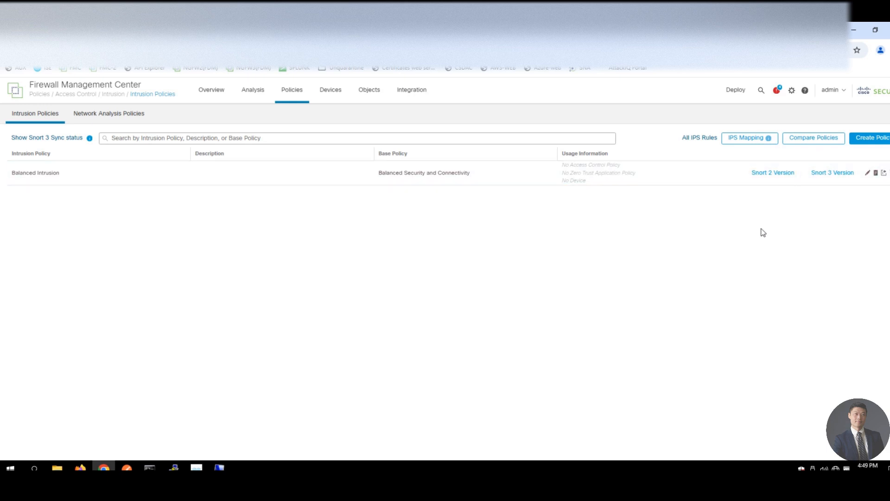
Open the Snort 3 version of the Balanced Intrusion policy and examine its base policy rules
click(829, 174)
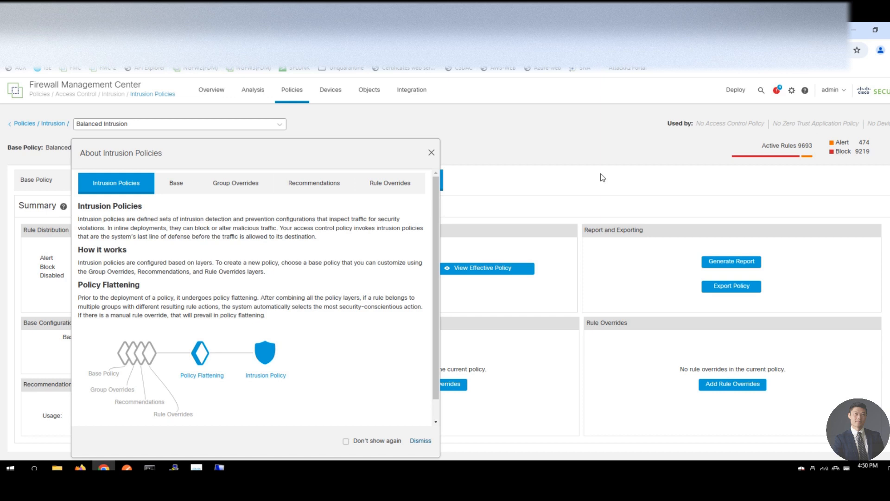
click(432, 153)
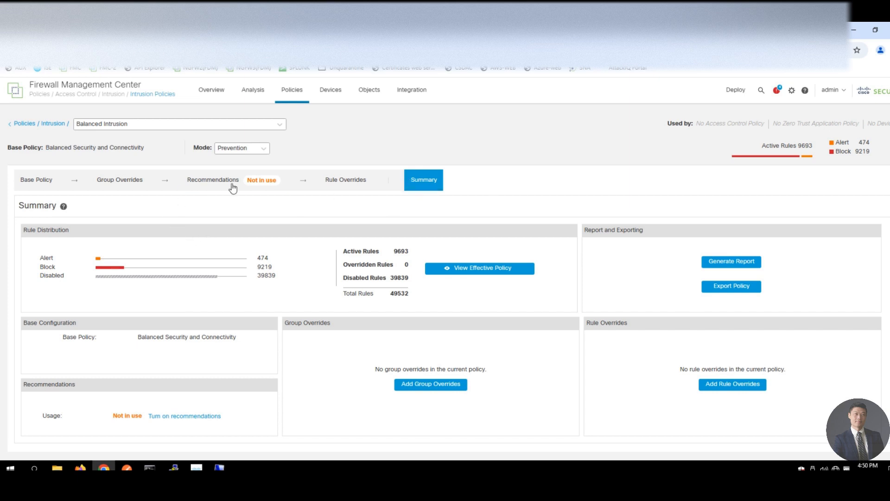
click(54, 182)
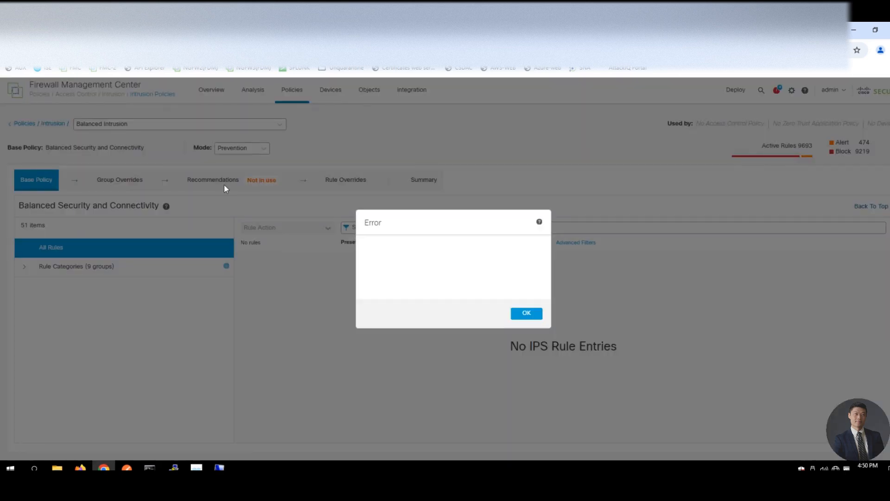
click(526, 313)
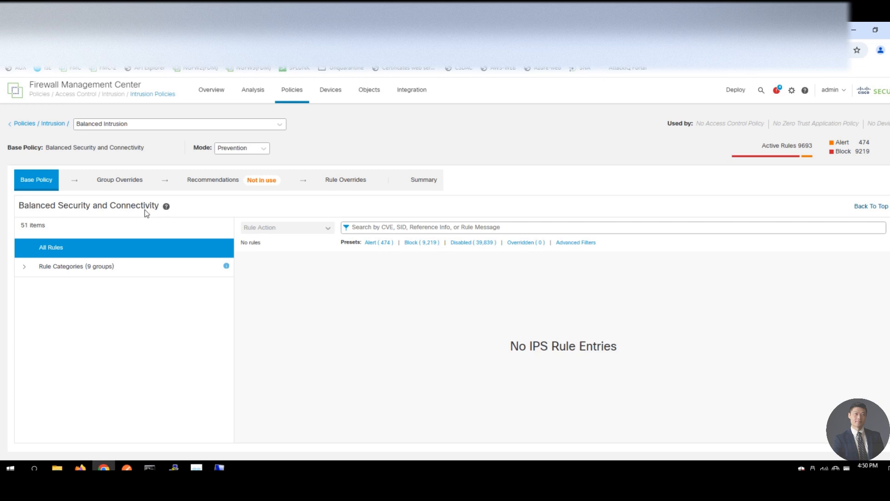
Examine the subgroups under Rule Categories in the Balanced Intrusion policy's group overrides
click(106, 184)
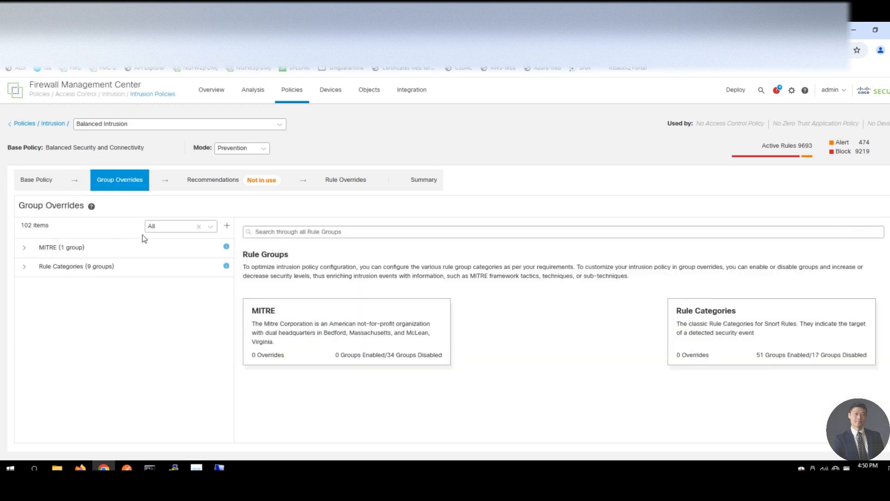
click(48, 268)
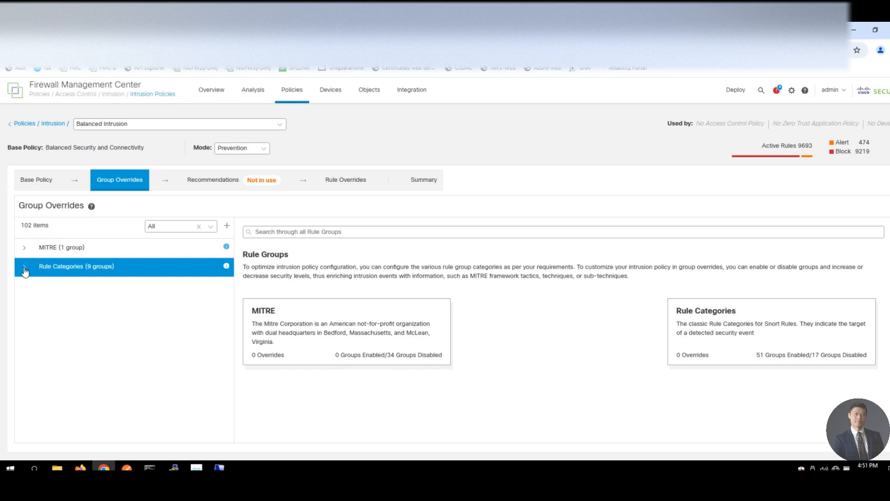
click(24, 268)
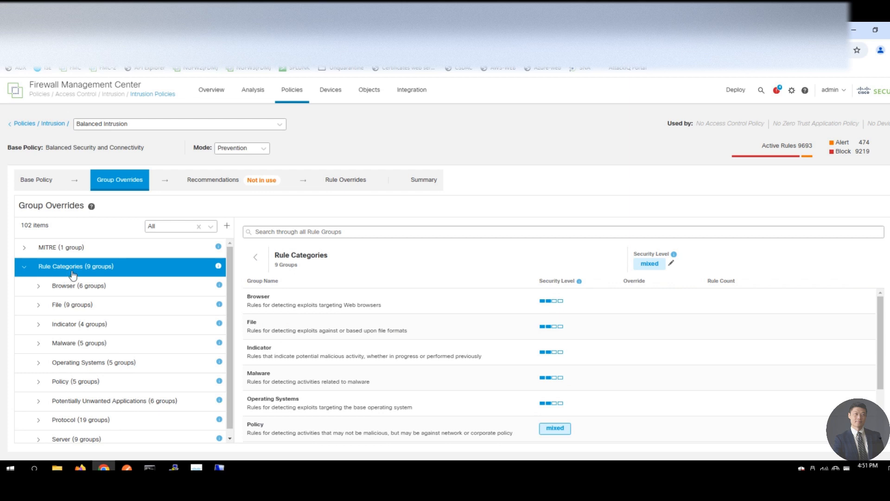
click(67, 283)
click(62, 306)
click(57, 342)
click(63, 363)
click(69, 385)
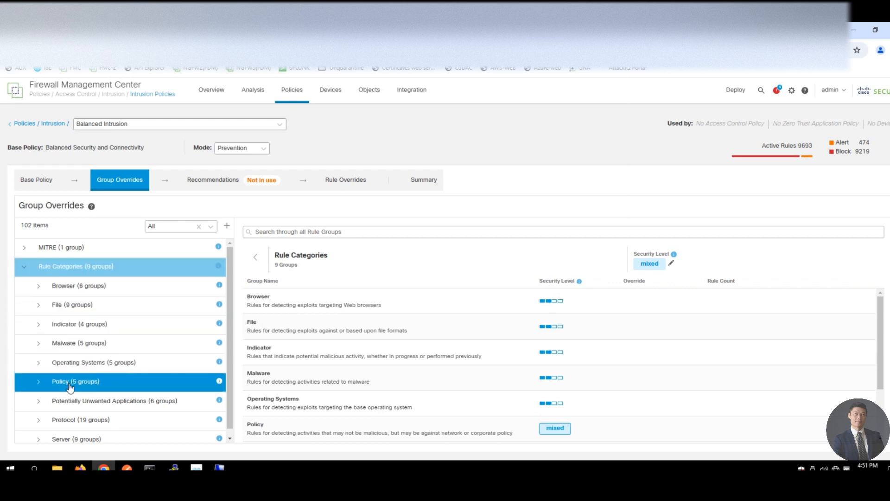
click(95, 415)
click(41, 298)
click(39, 280)
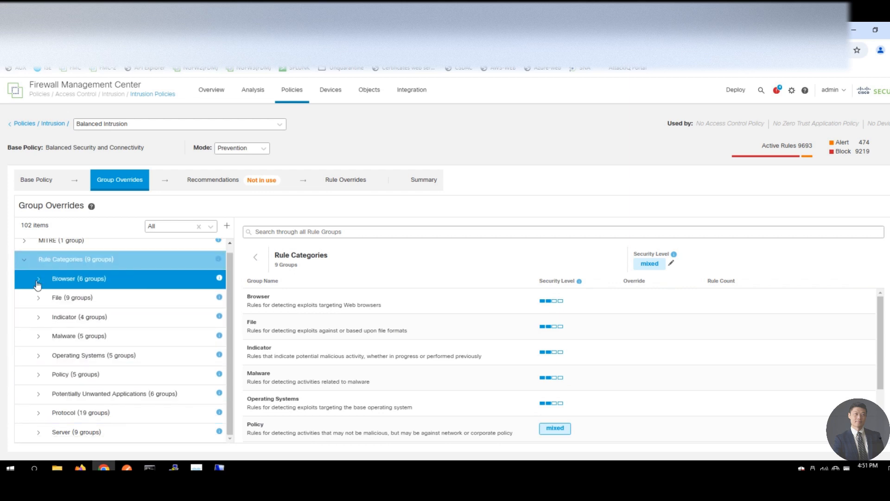
Raise the security level of the Firefox group under Rule Categories / Browser to level 3 of 4 and save it
click(38, 280)
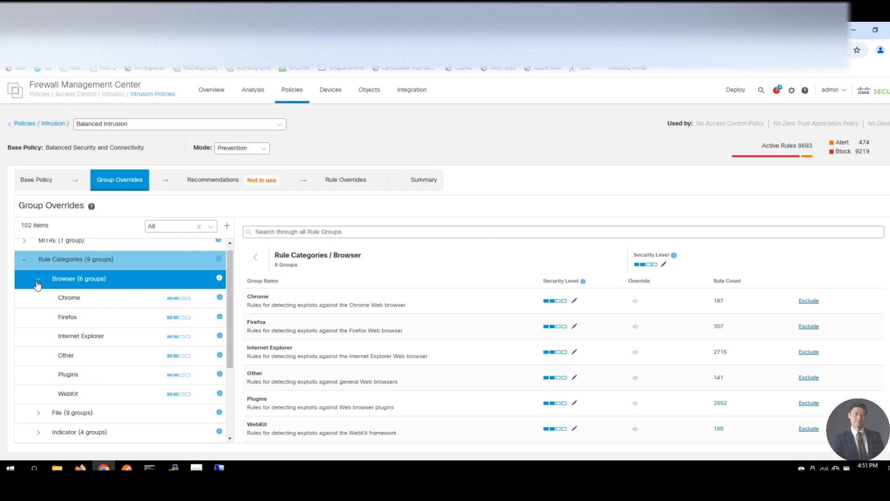
click(83, 317)
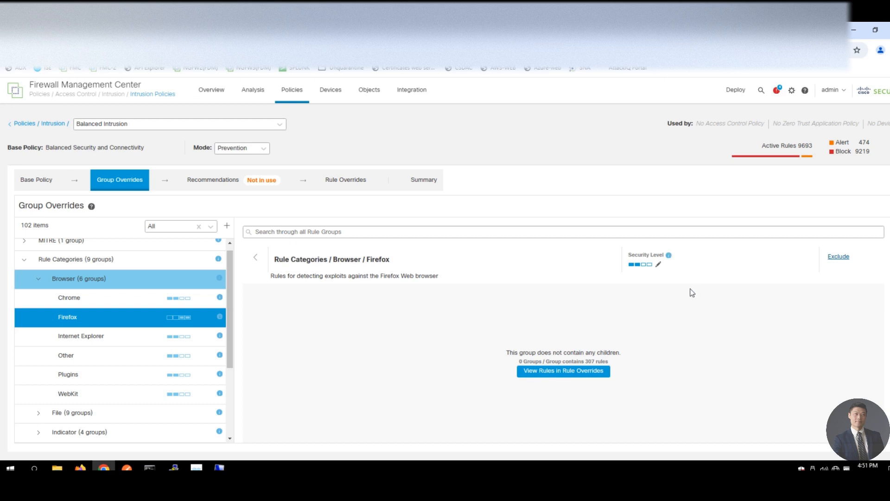
click(658, 265)
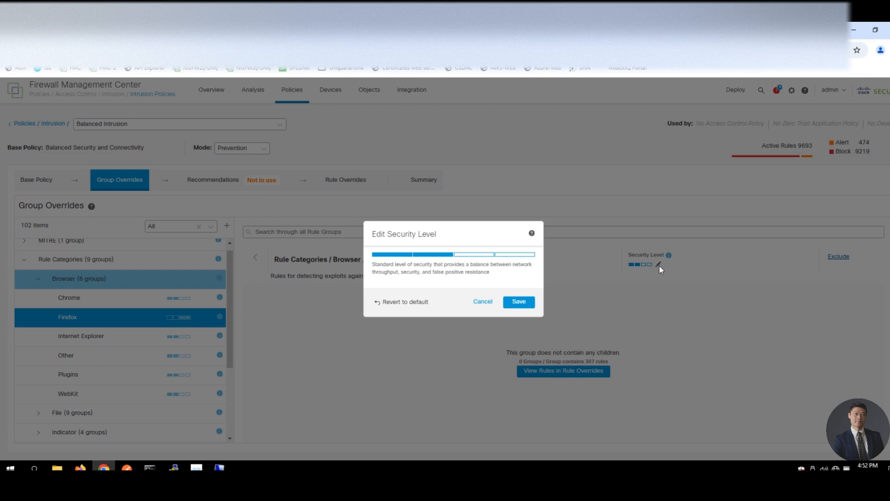
click(488, 304)
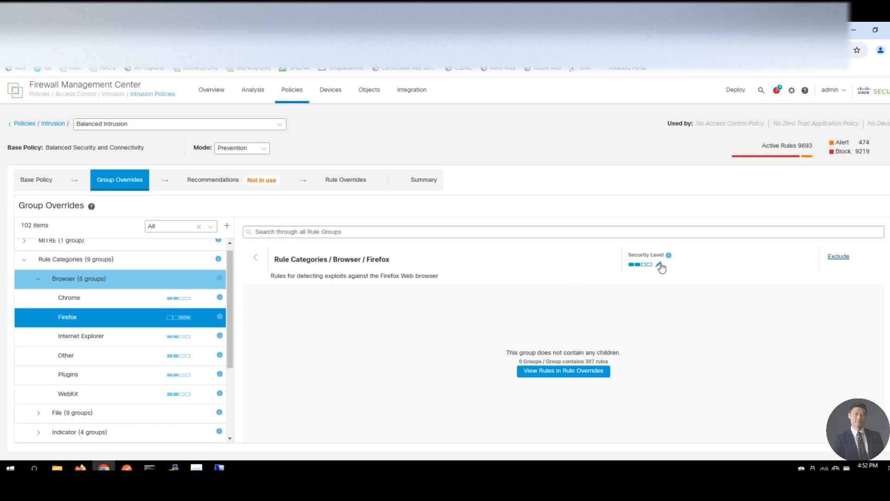
click(632, 268)
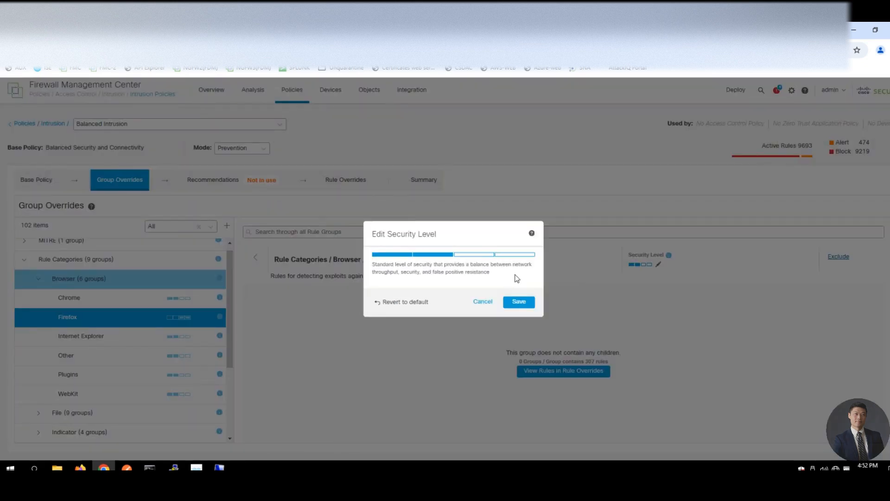
click(473, 250)
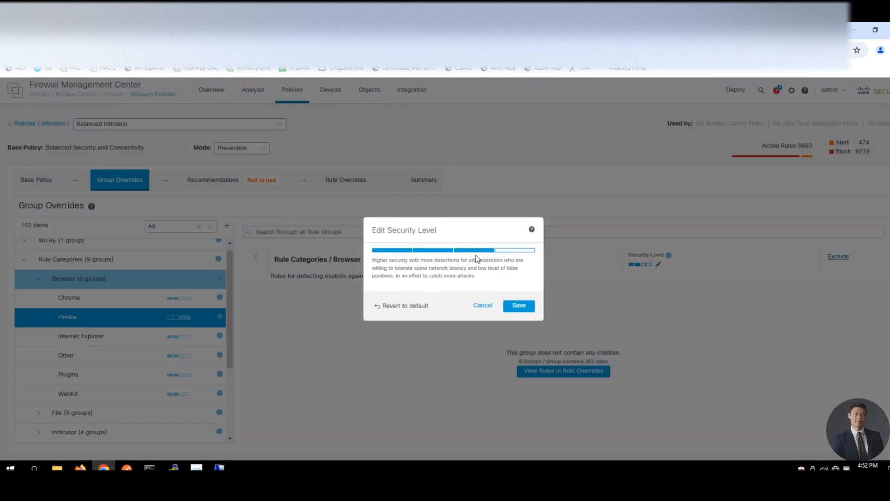
click(519, 306)
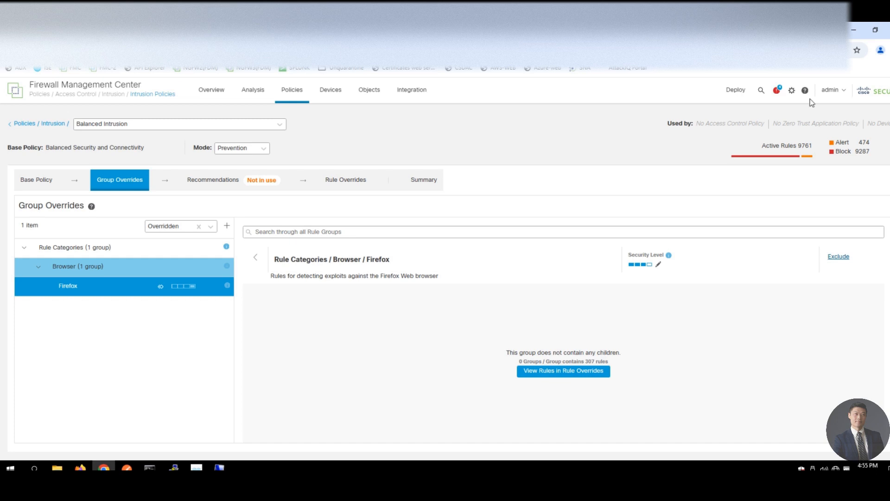
View the effective policy from the policy summary and examine the LSP releases offered in its advanced filters without applying any
click(421, 185)
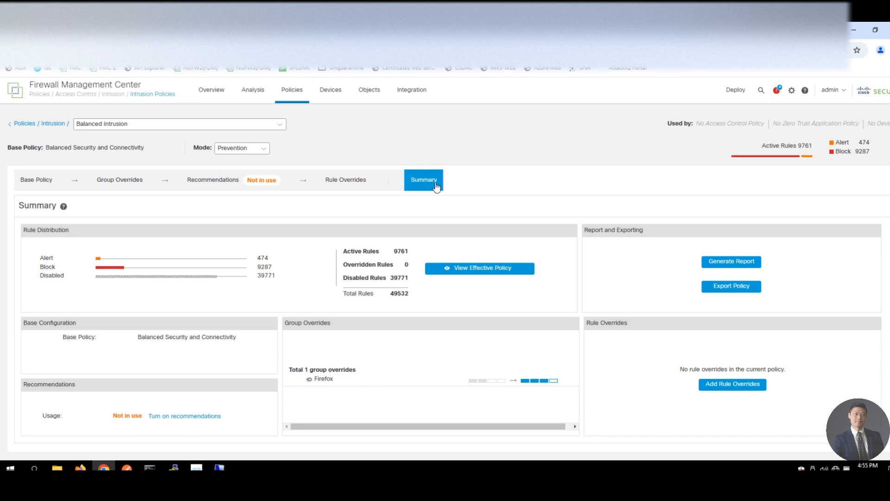
click(492, 274)
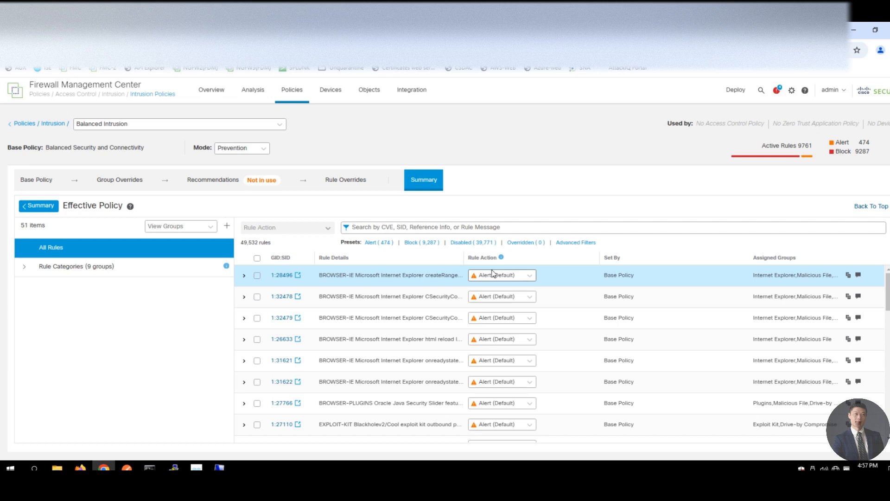
click(583, 243)
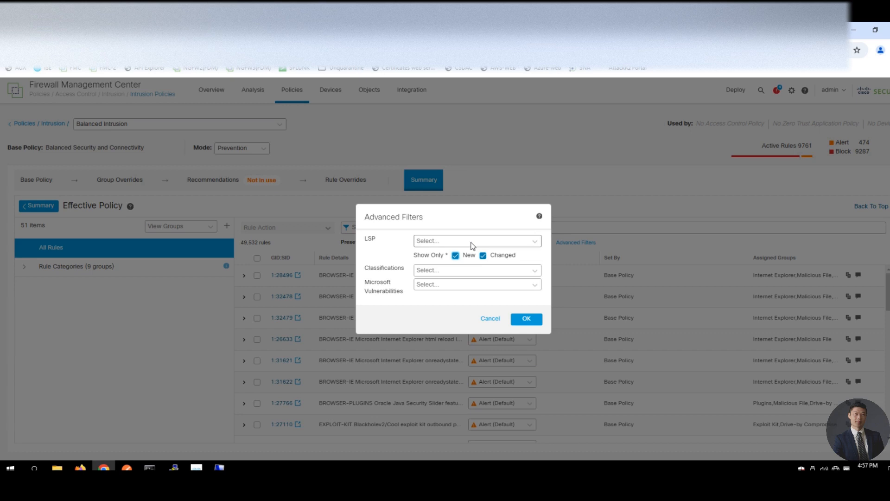
click(446, 244)
click(447, 244)
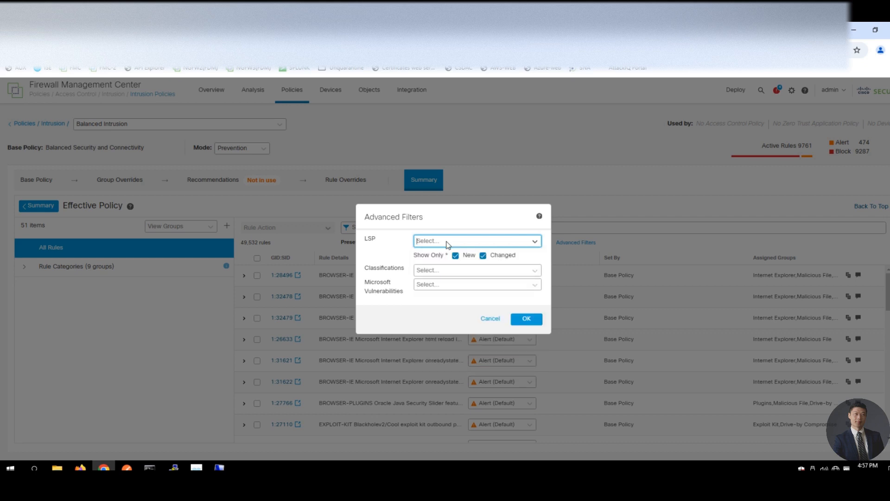
click(447, 244)
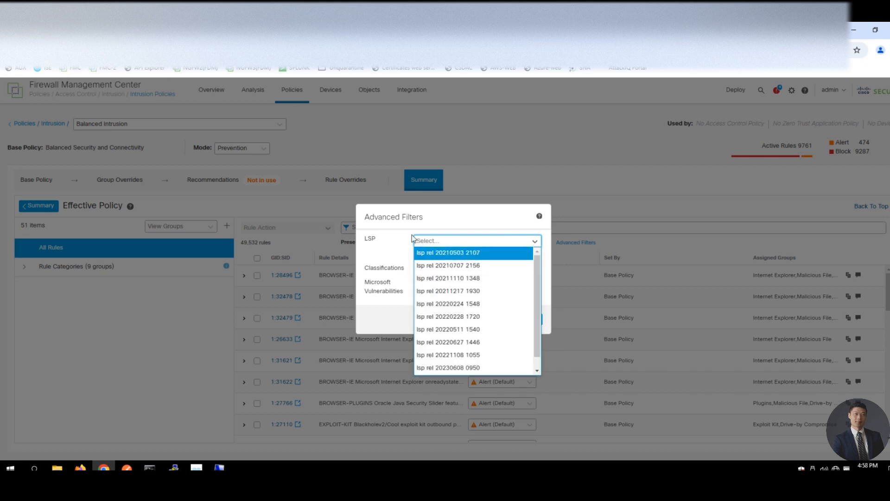
click(533, 214)
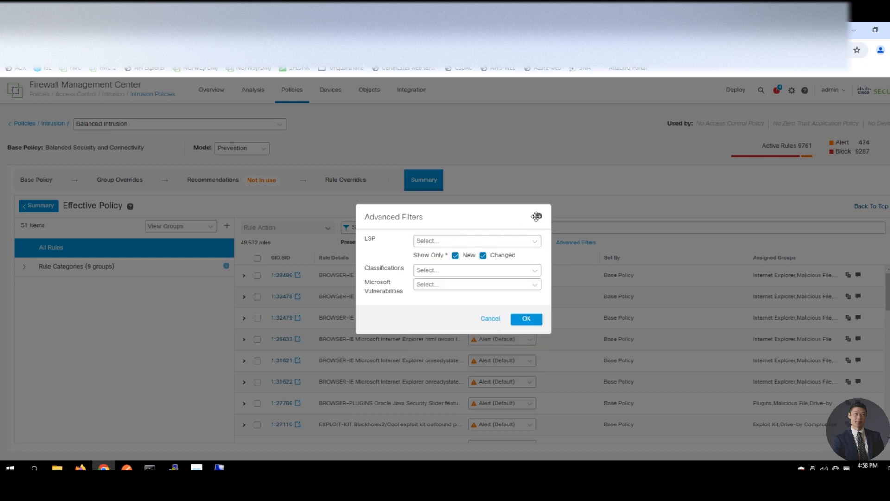
click(495, 320)
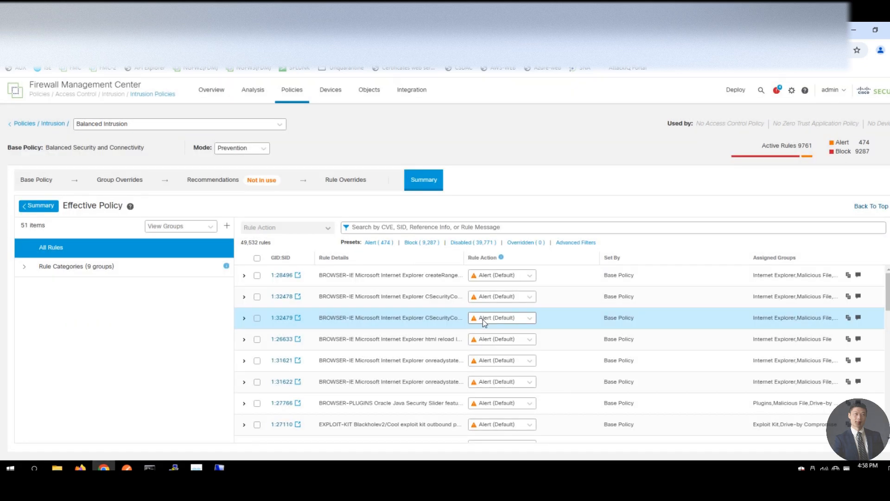
Filter the effective policy's rules by 52431, expand rule 1:52431 and set its action to Disable
click(382, 228)
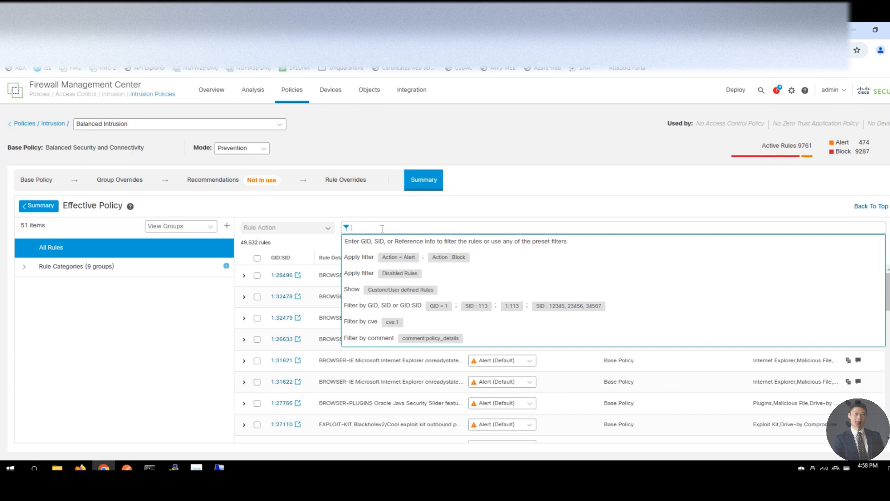
text(52431)
key(Return)
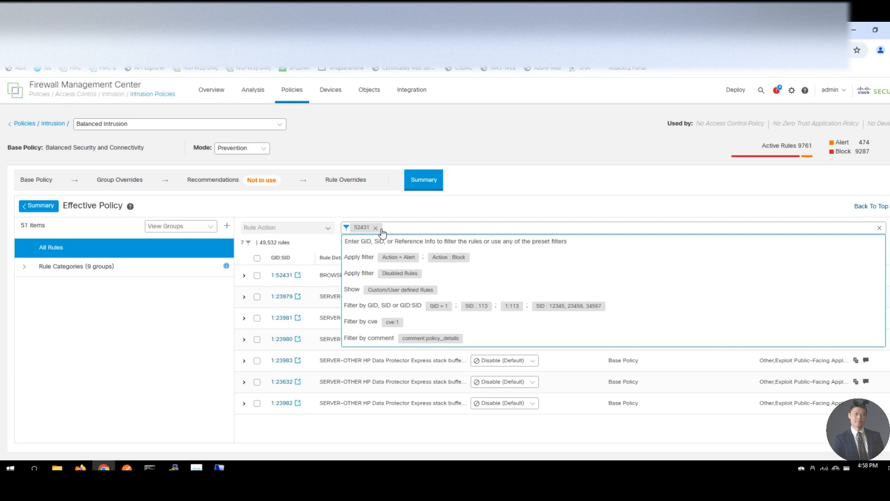
click(352, 208)
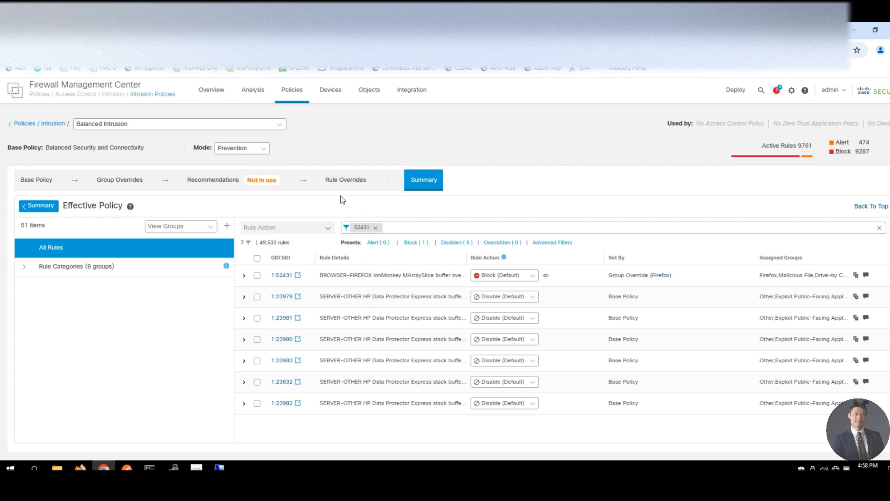
click(244, 276)
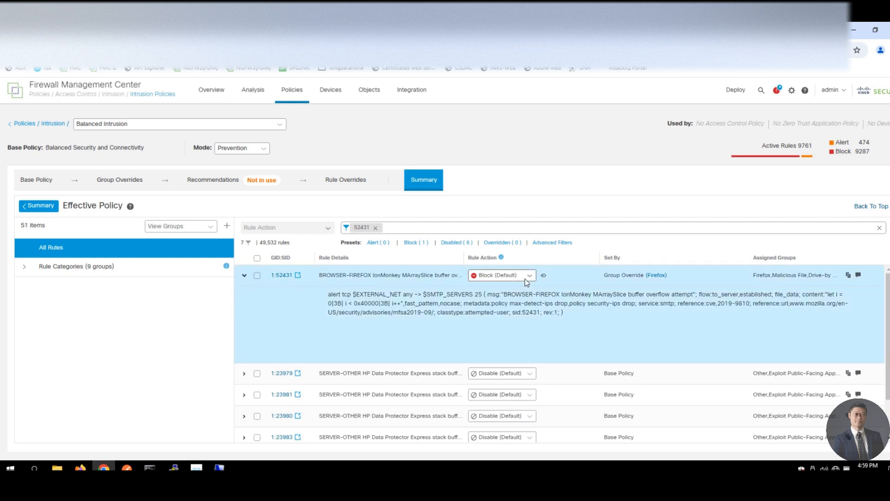
click(530, 276)
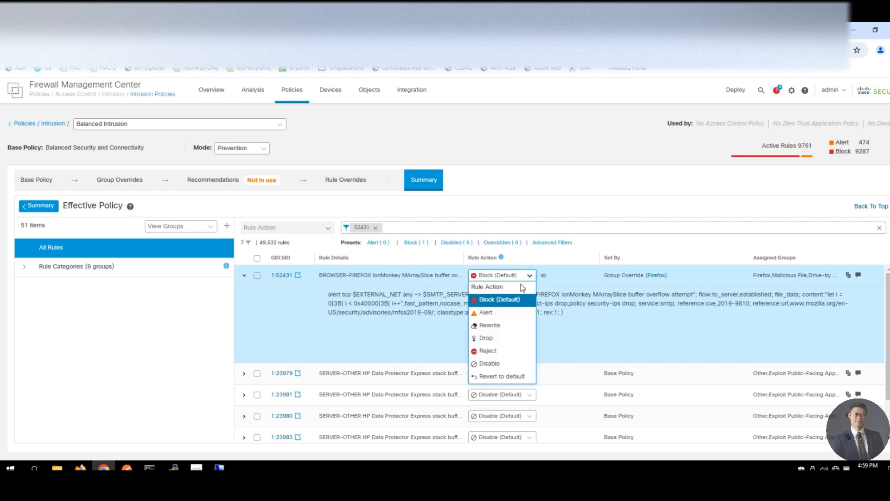
click(505, 363)
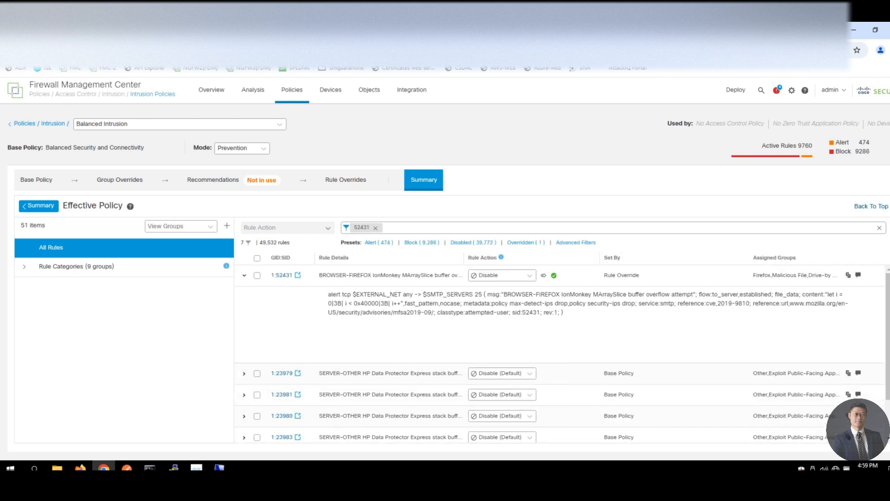
Add the comment "disable due to false positive" to rule 1:52431 and save it
click(857, 275)
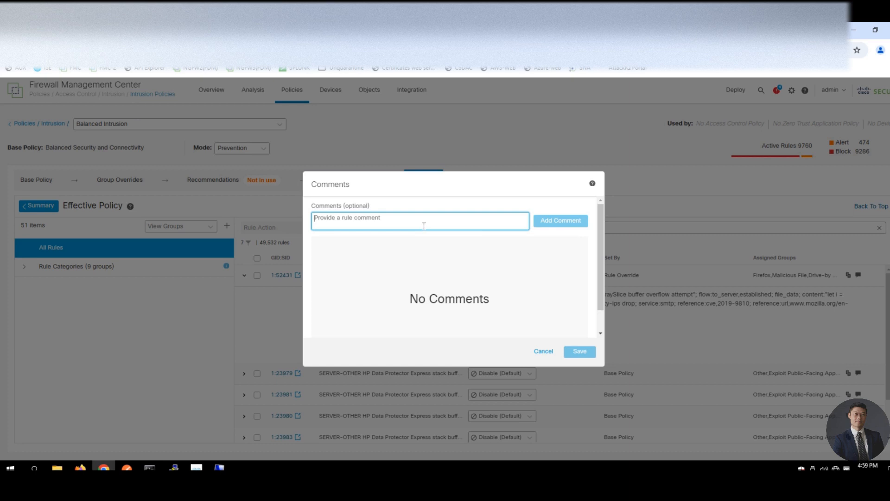
text(disable due to f)
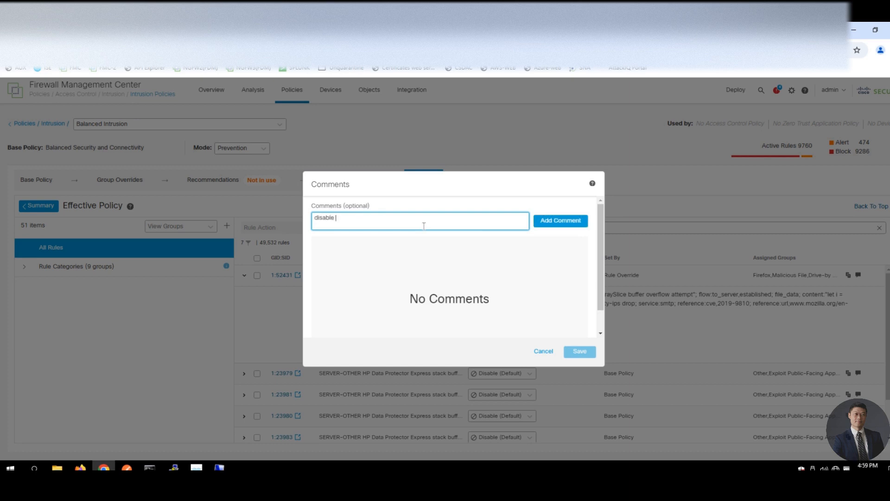
text(alse positive)
click(560, 221)
click(581, 352)
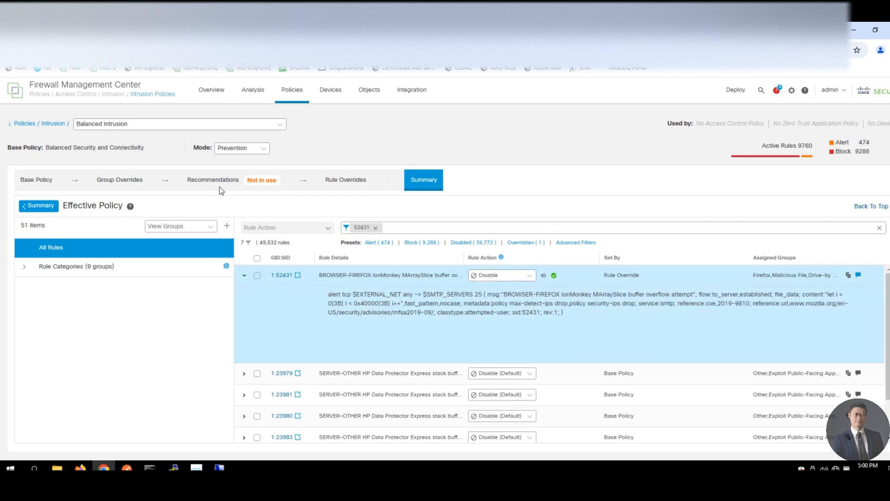
Generate and apply Cisco recommended rules at security level 3 of 4 (Increased Security), leaving Accept Recommendation to Disable Rules off
click(204, 184)
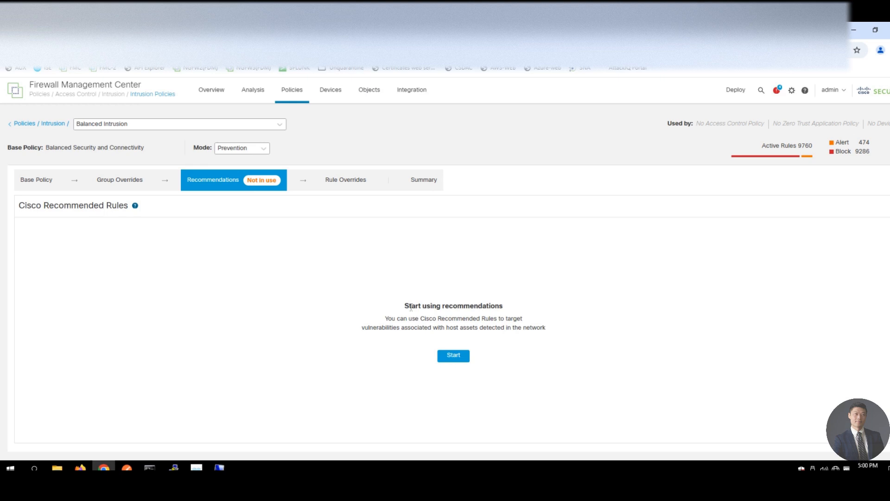
click(453, 356)
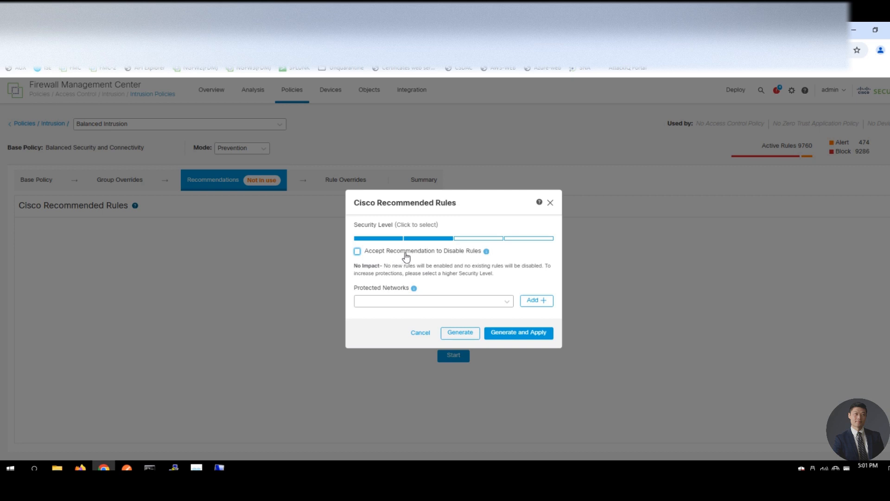
mouse_move(486, 251)
click(492, 239)
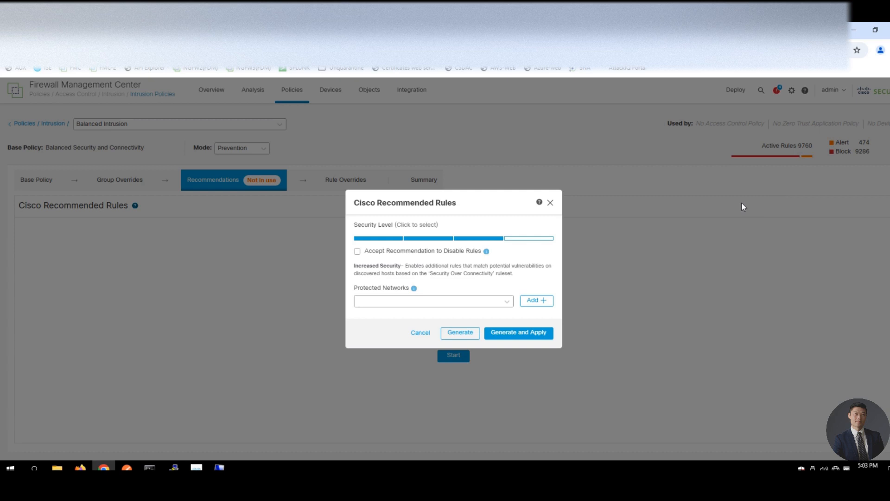
click(510, 337)
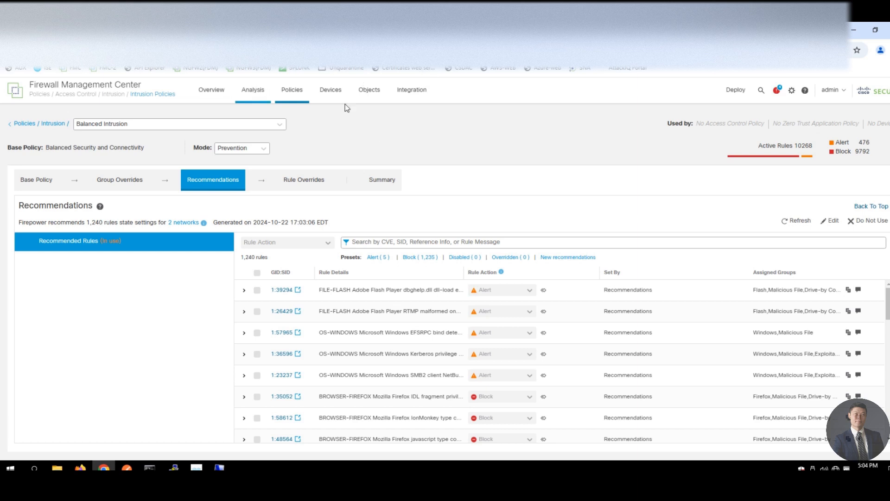
Return to the list of intrusion policies
click(291, 95)
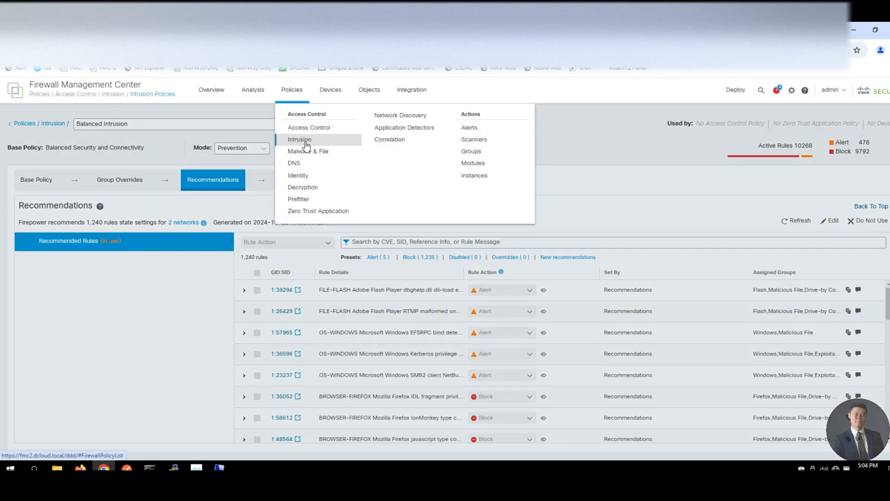
click(306, 144)
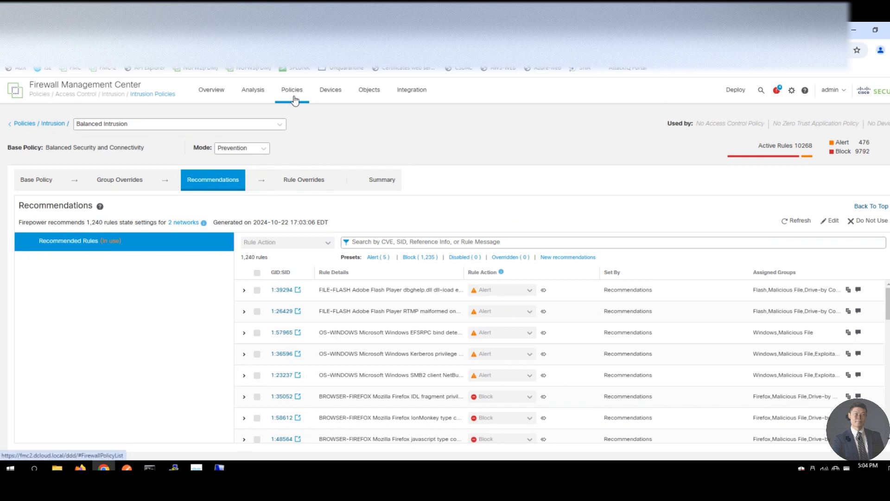
click(89, 130)
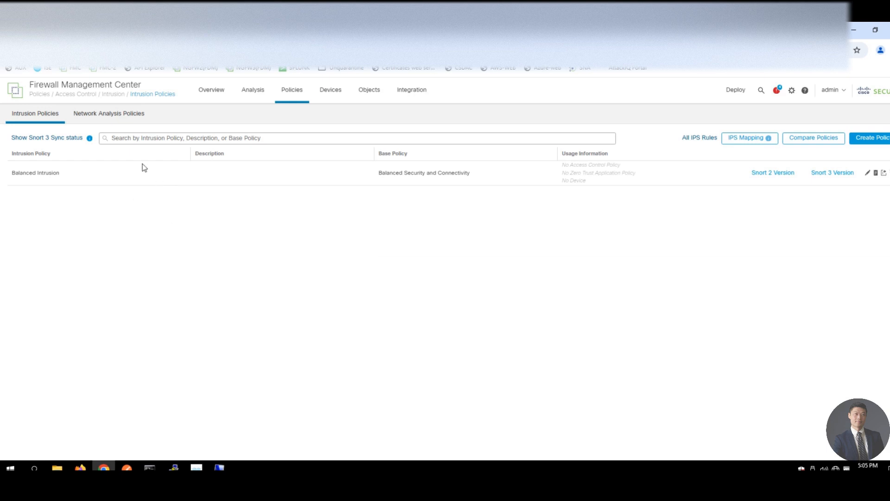
Create a network analysis policy named "Lab Balanced NAP" with Balanced Security and Connectivity as its base policy
click(109, 122)
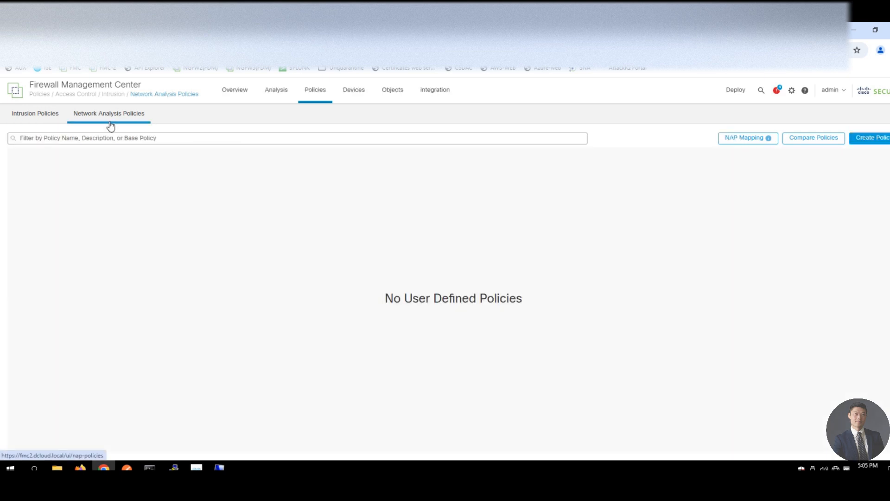
click(875, 142)
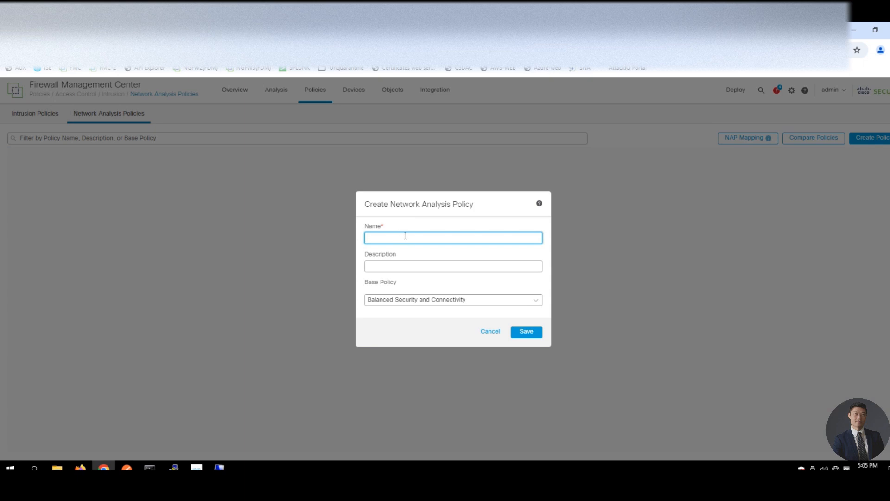
text(Lab Balanced NAP)
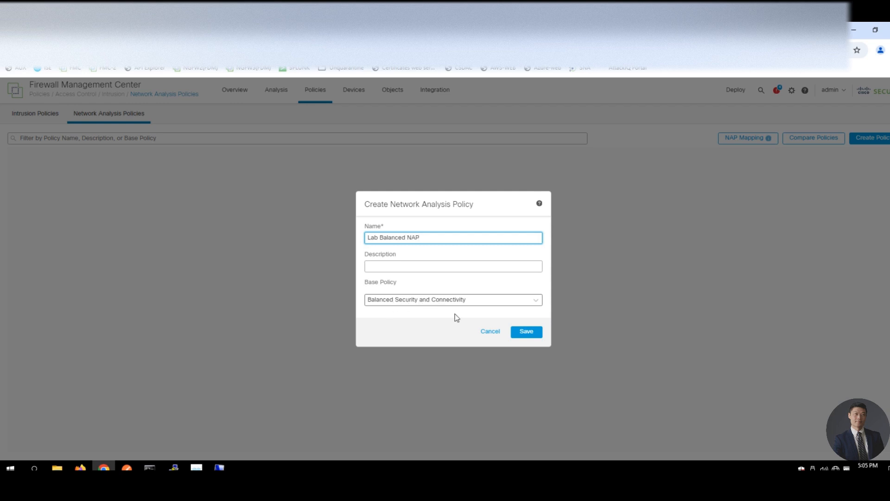
click(525, 332)
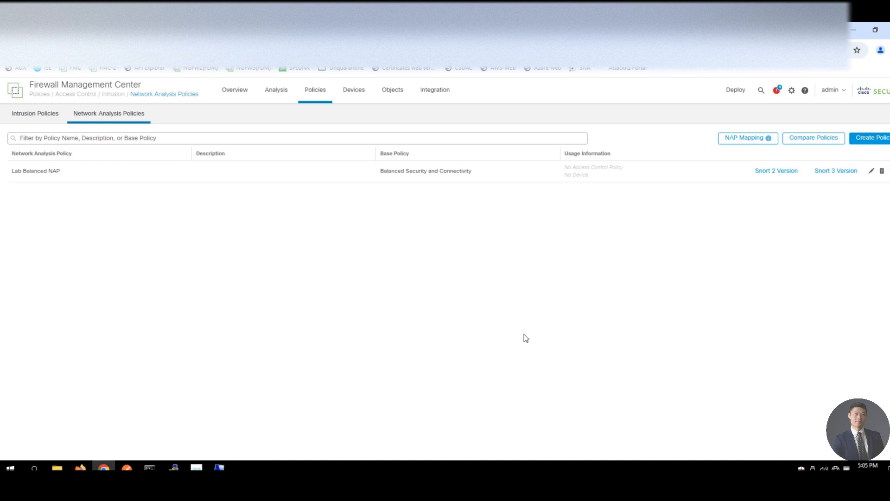
Open the Snort 3 version of the Lab Balanced NAP policy for editing, accepting the advanced-feature warning
click(842, 172)
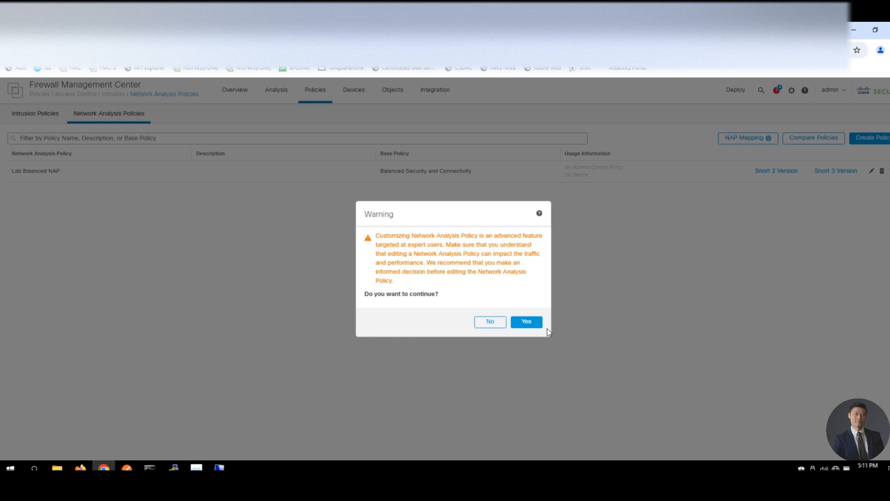
click(537, 322)
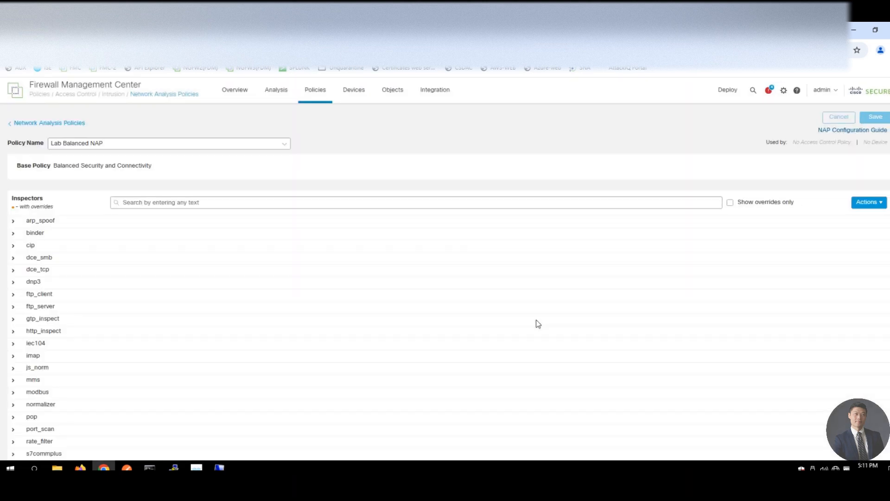